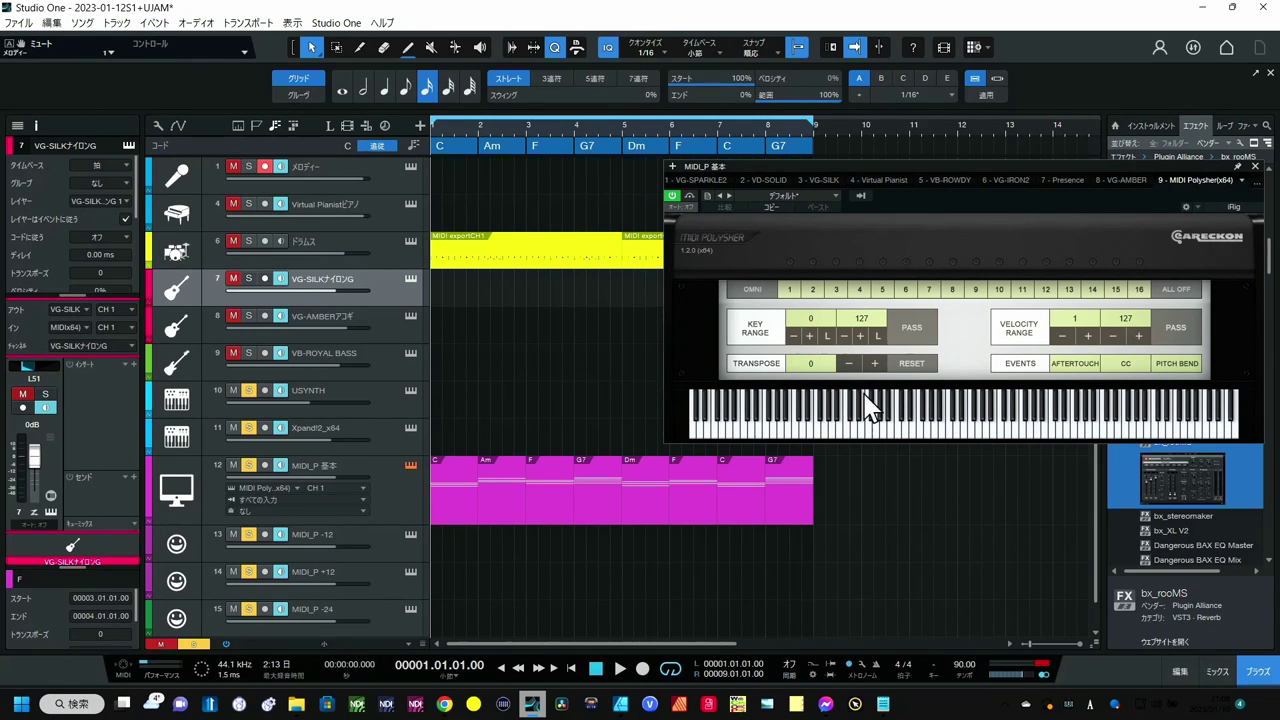
- Open the MIDI_P 基本 track in the note editor and delete all its chord events
left_click(396, 497)
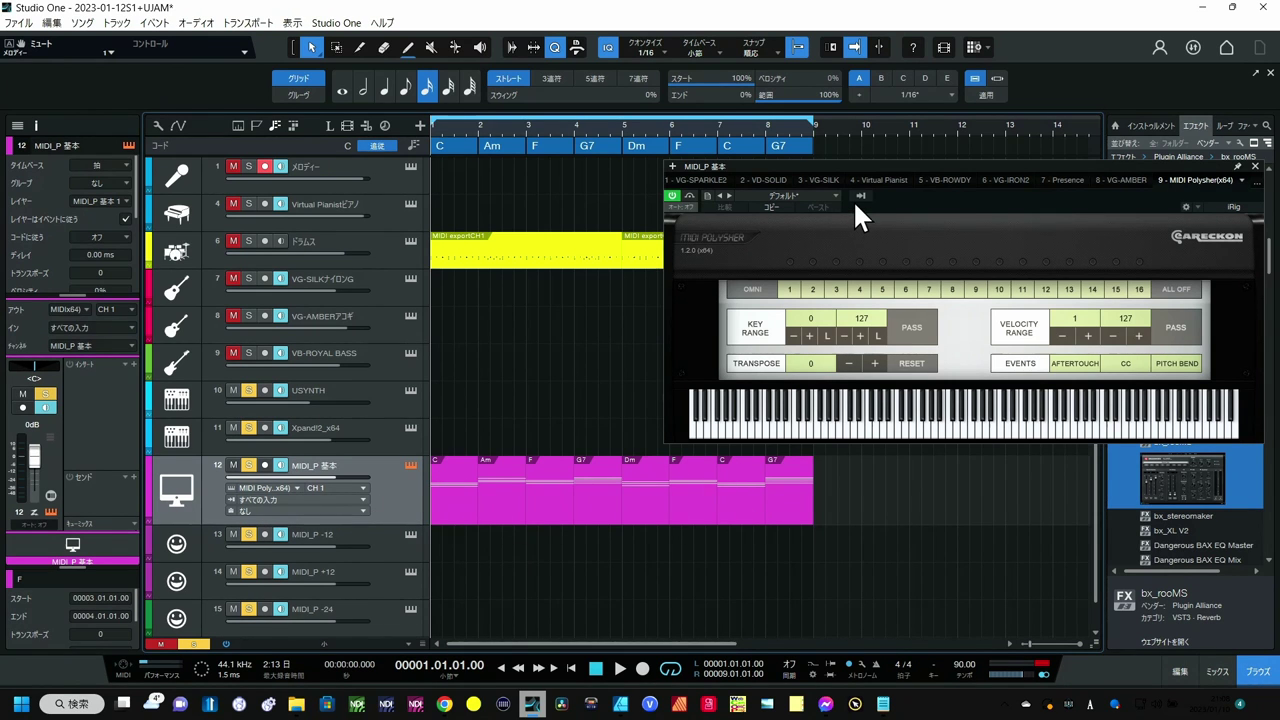
key("F2")
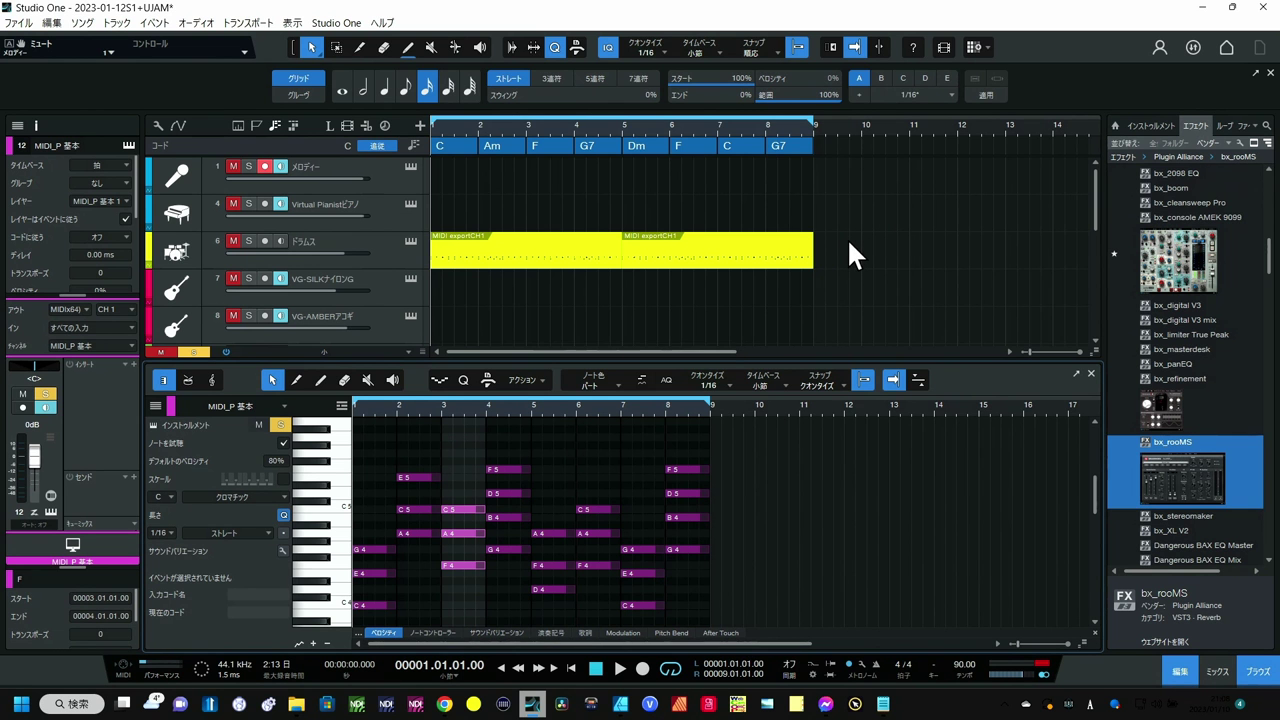
scroll(775, 283, "down", 4)
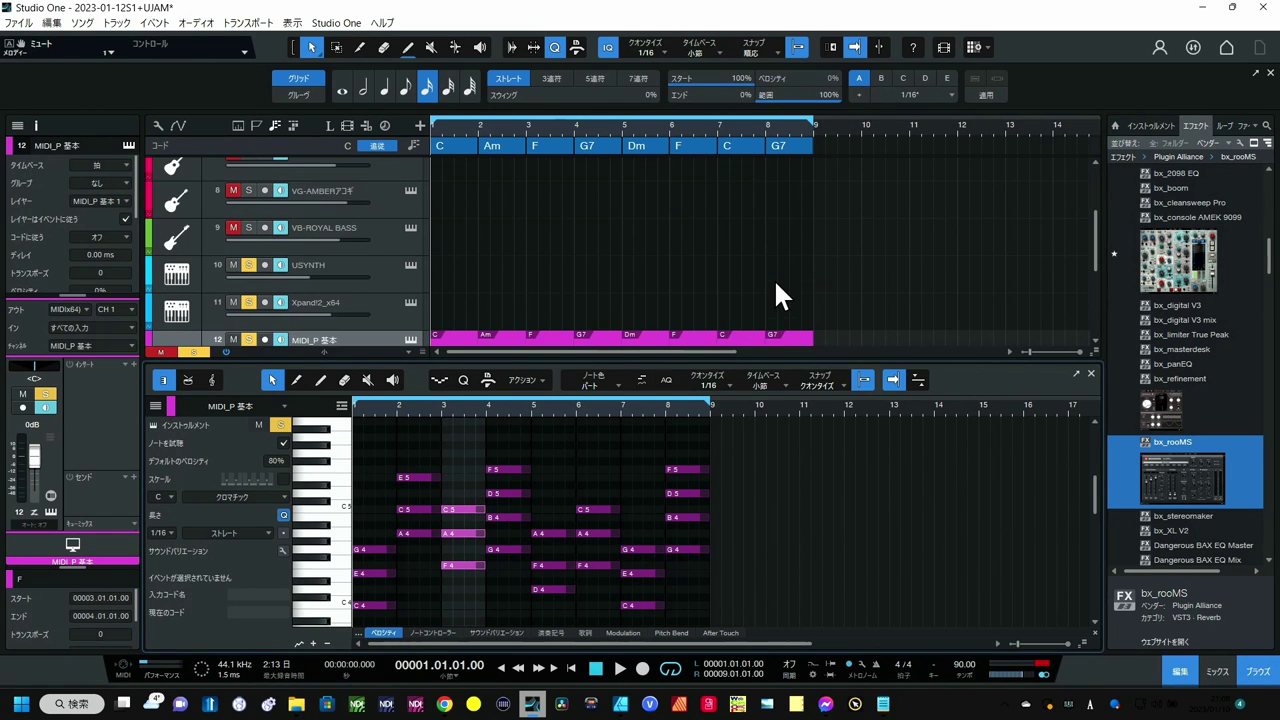
scroll(773, 278, "down", 2)
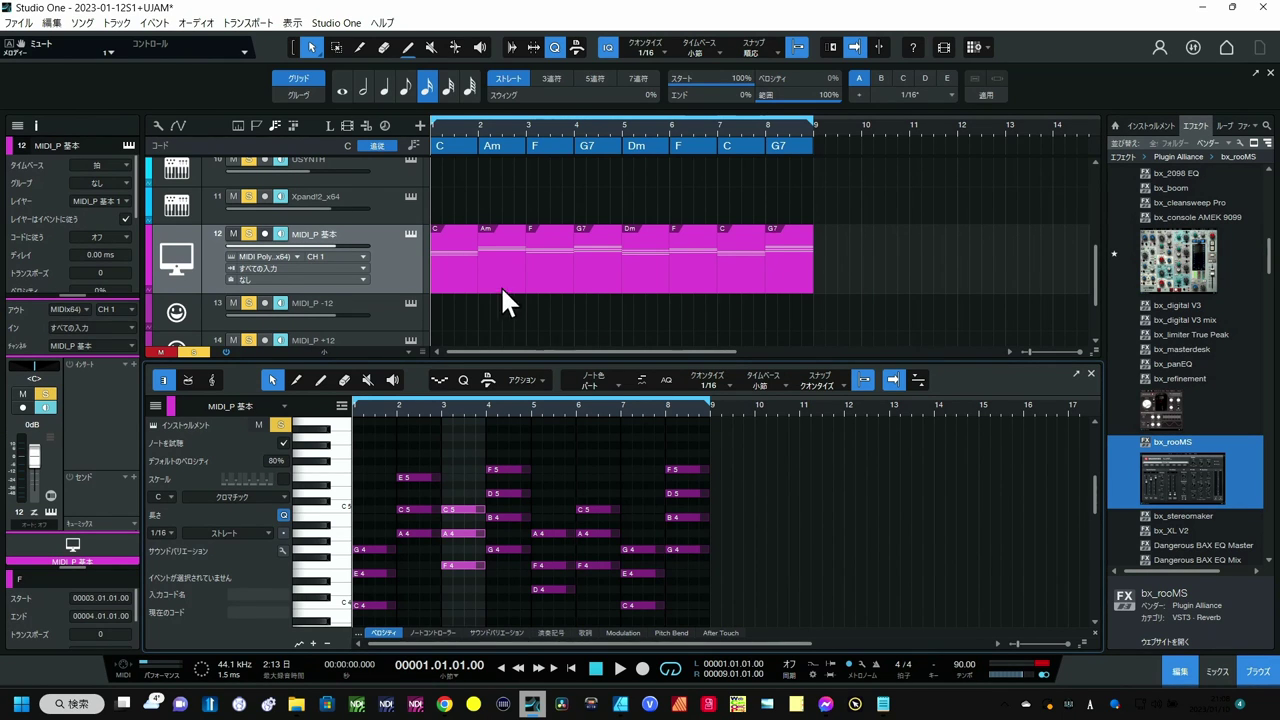
left_click(870, 236)
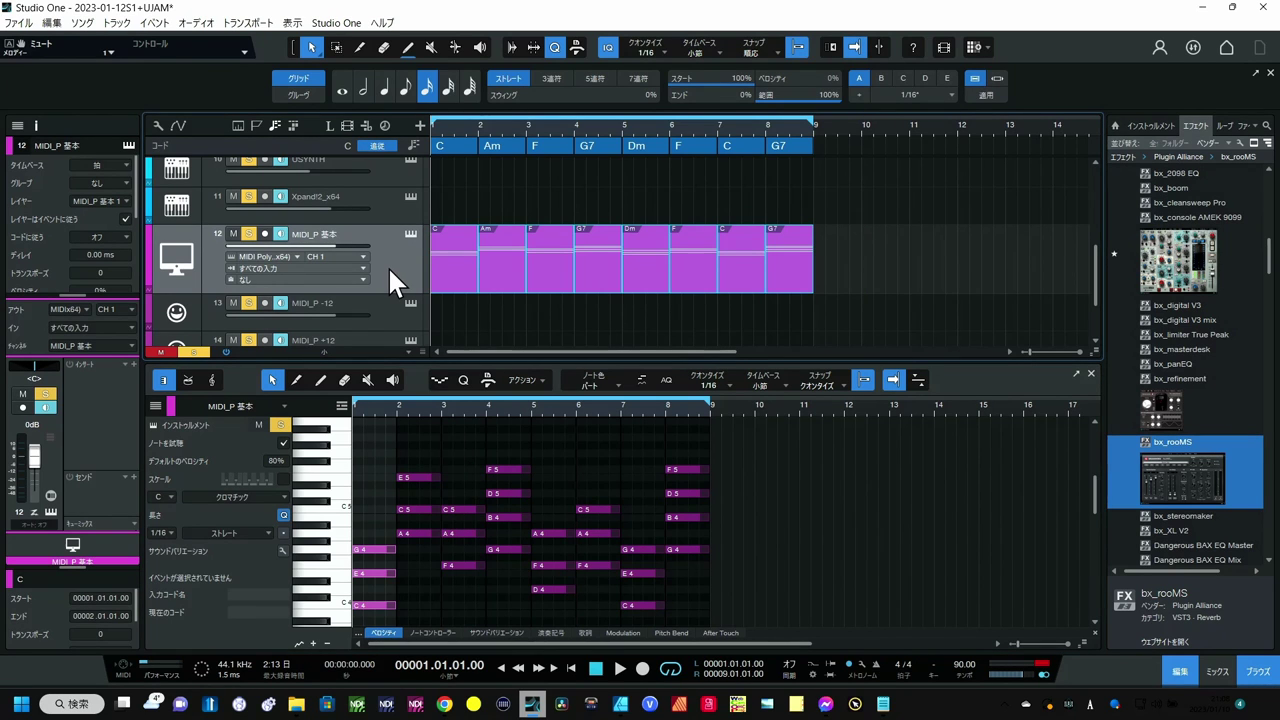
key("Delete")
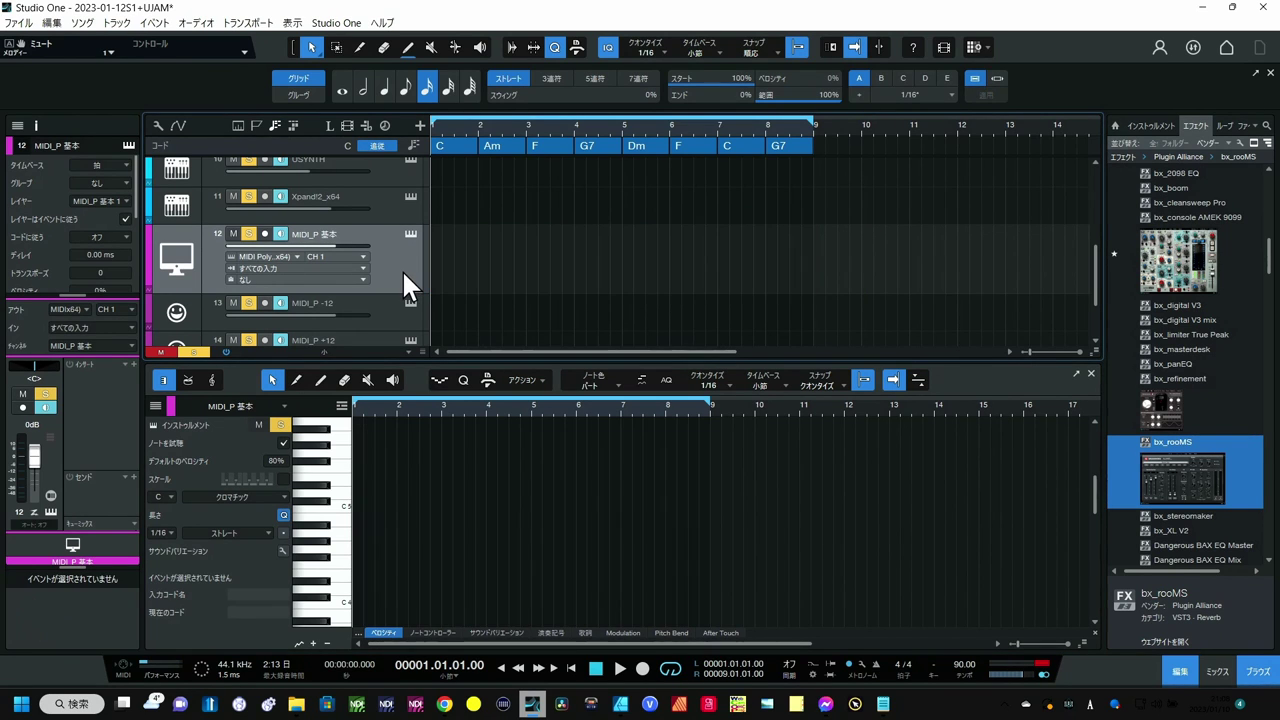
- Create chord events on the MIDI_P 基本 track from all the chord-track chords in bars 1 to 8
left_click(833, 148)
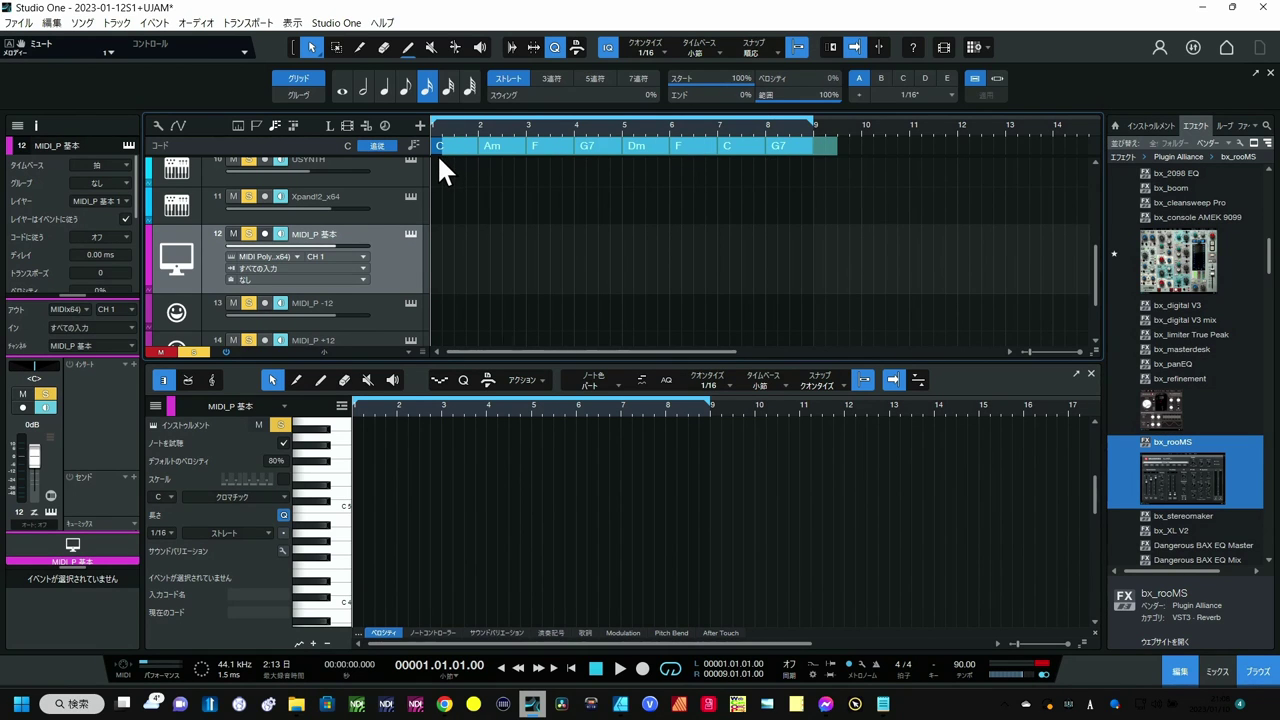
key("ctrl+a")
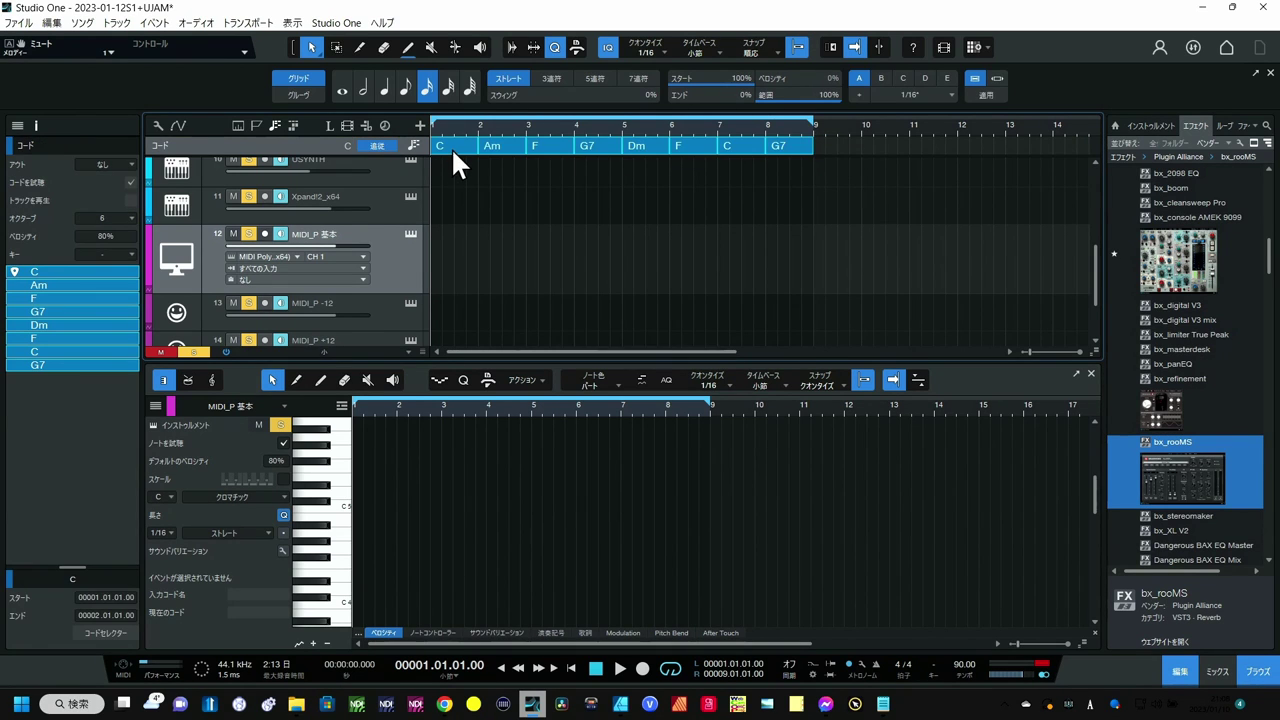
left_click_drag(452, 148, 447, 238)
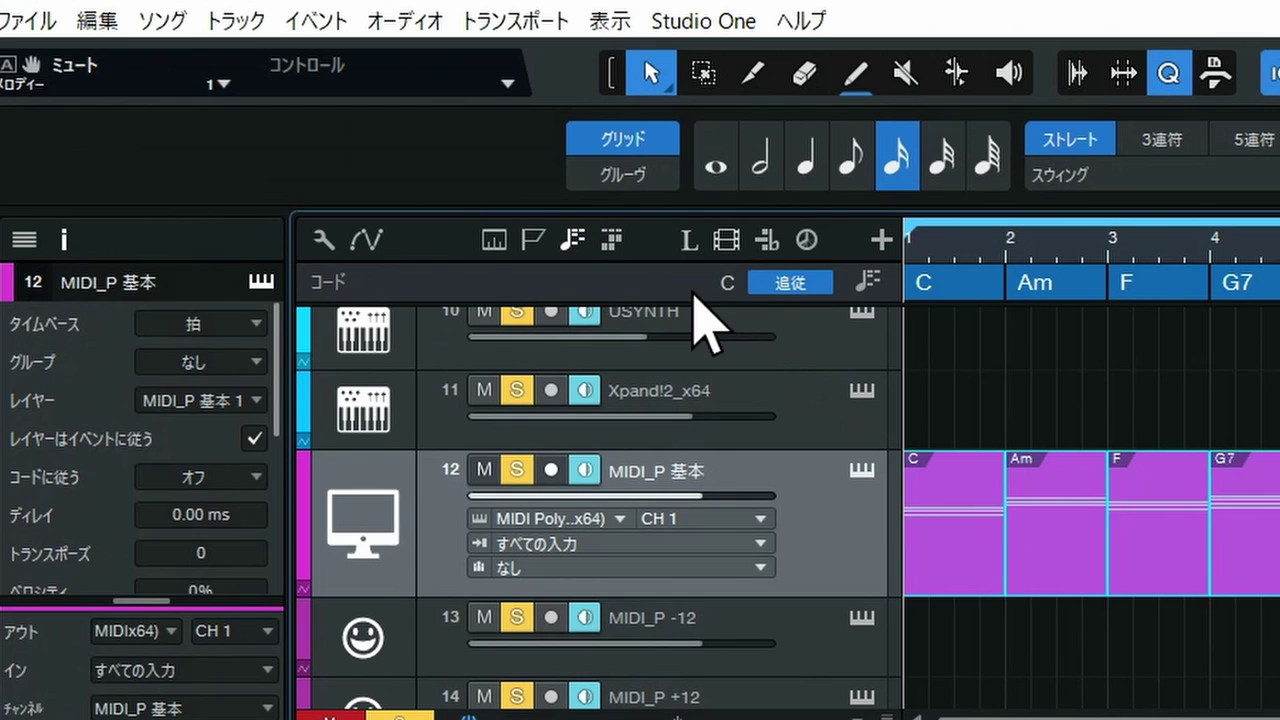
- Show the chord track's settings and examine which octave the MIDI_P 基本 notes are in
left_click(693, 293)
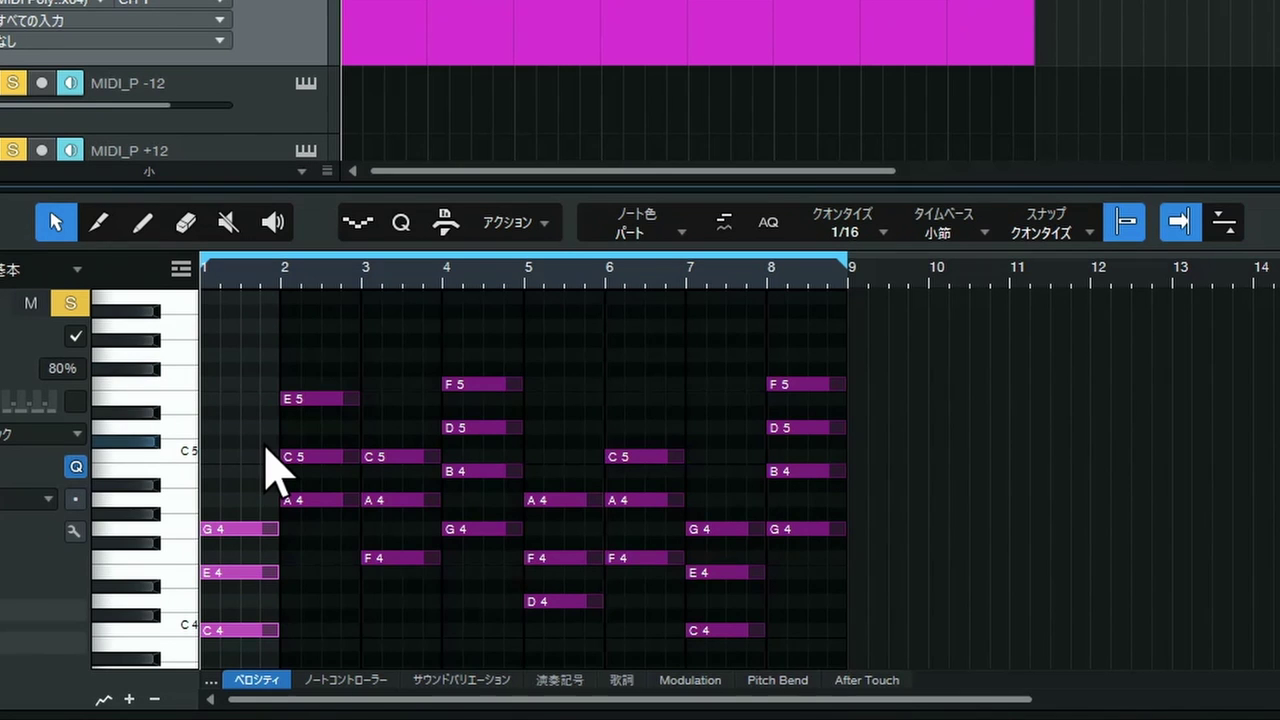
scroll(270, 460, "down", 1)
scroll(270, 465, "down", 1)
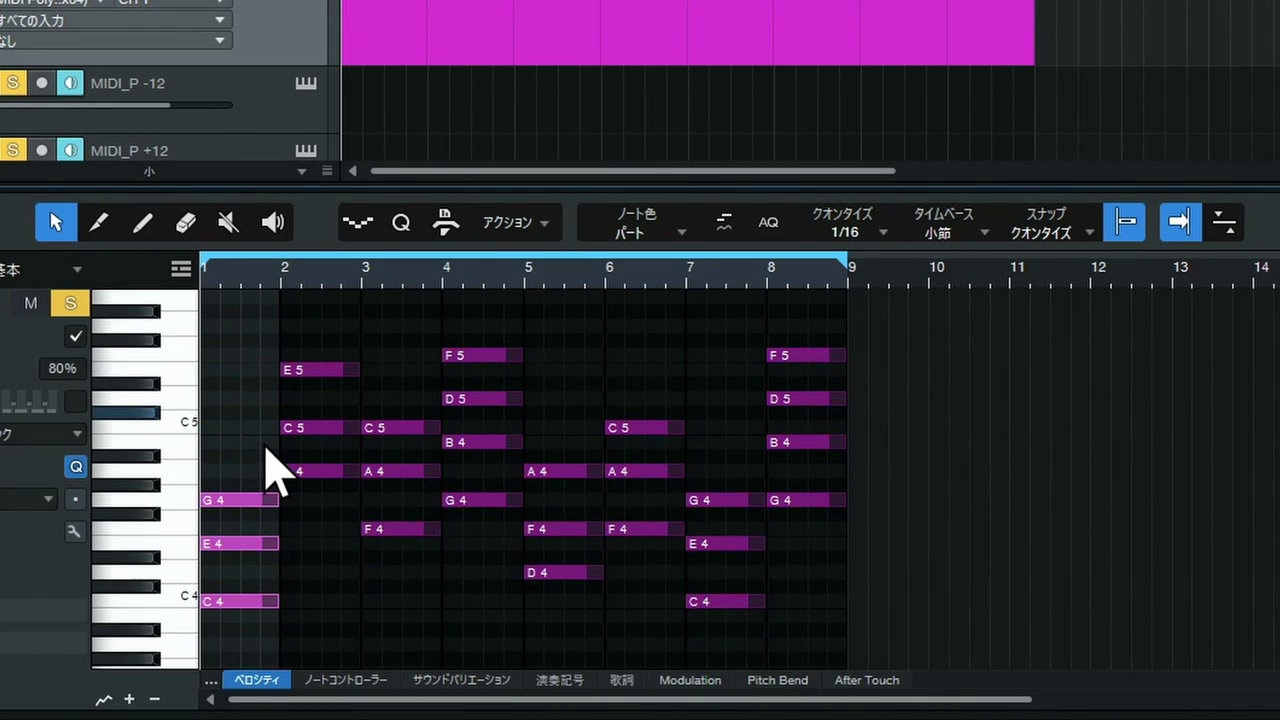
left_click(183, 600)
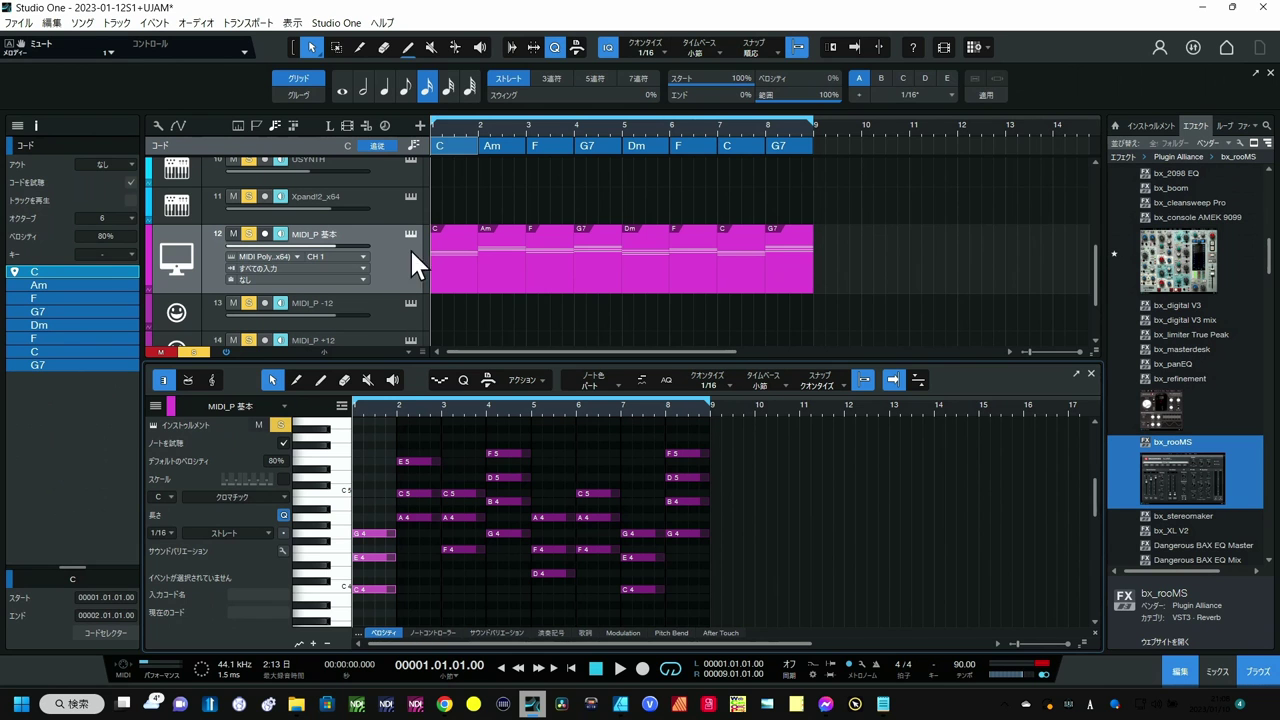
- Delete the generated chord events from the MIDI_P 基本 track and set the chord track's octave to 5
left_click_drag(838, 240, 443, 280)
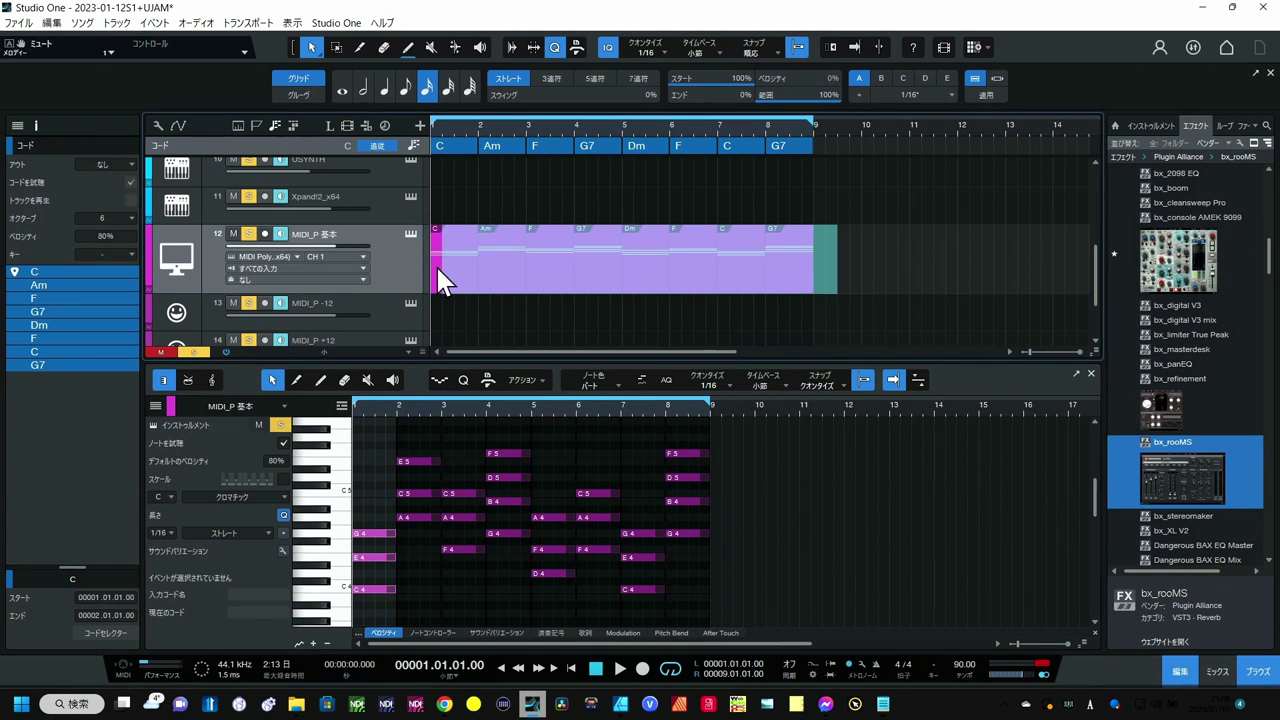
key("Delete")
left_click(125, 232)
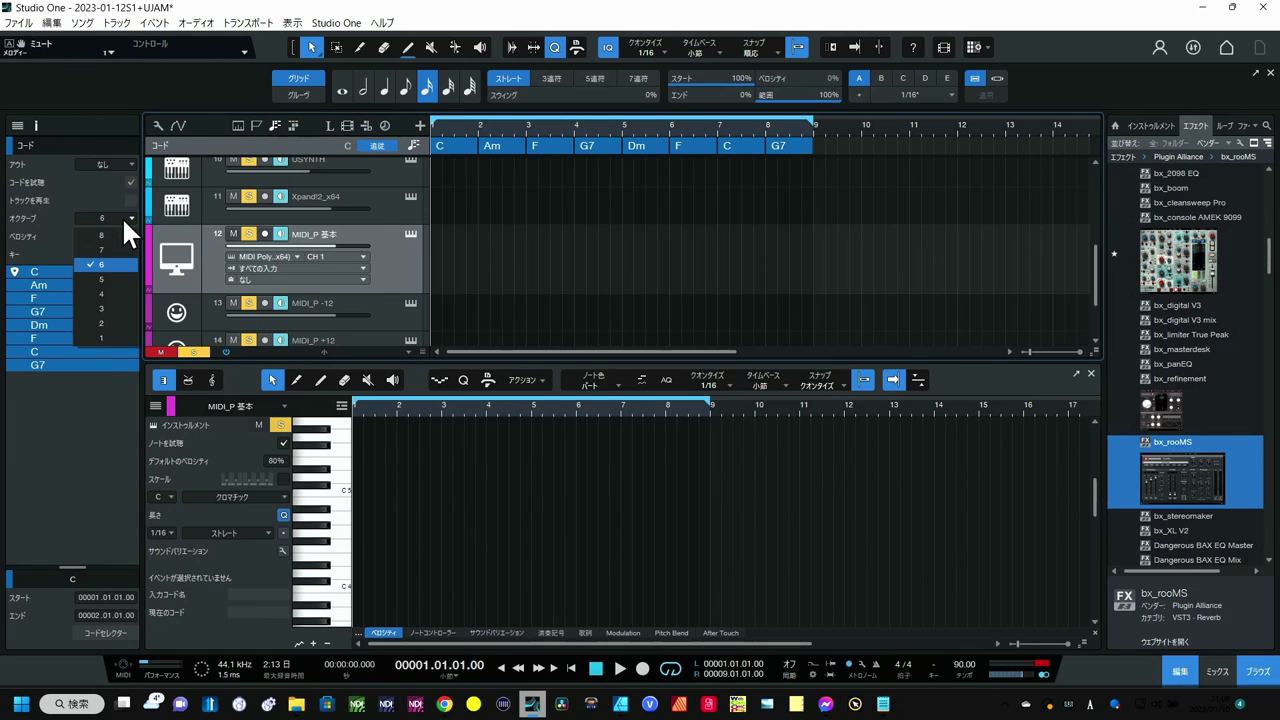
left_click(117, 279)
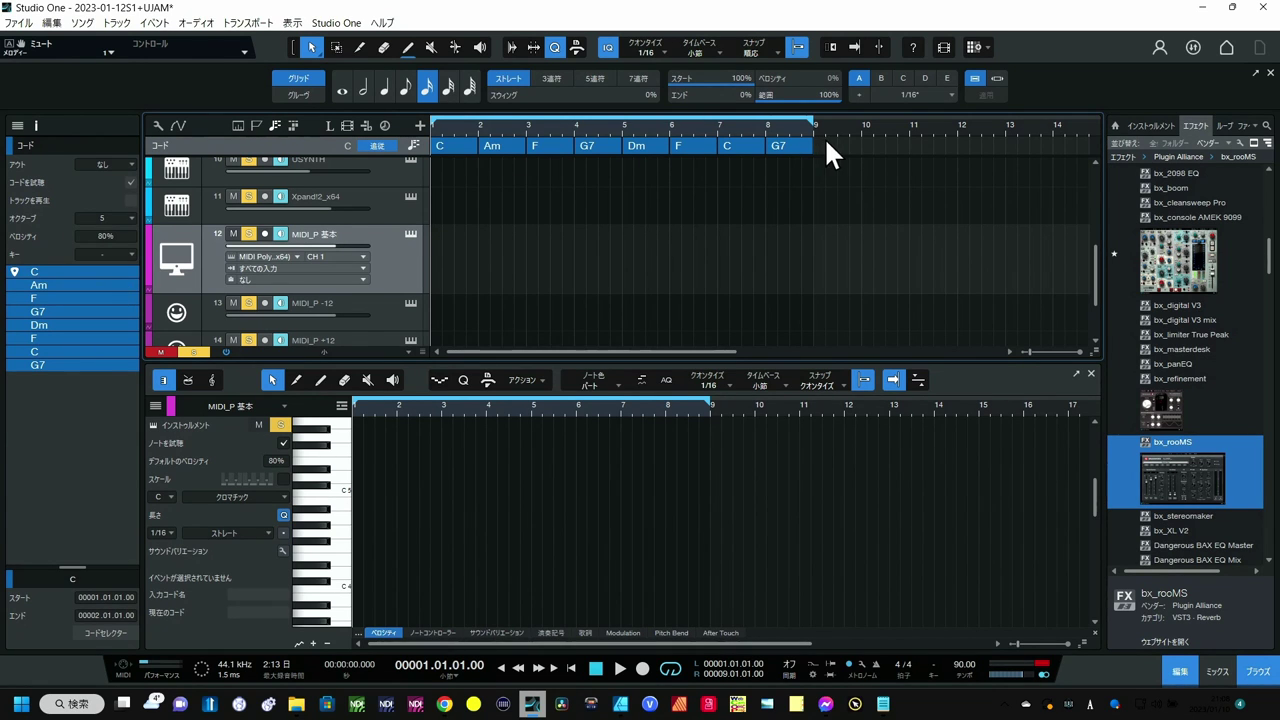
- Generate the MIDI_P 基本 chord events again from all the chord-track chords using the new octave, and view their lowest notes
left_click_drag(824, 140, 440, 243)
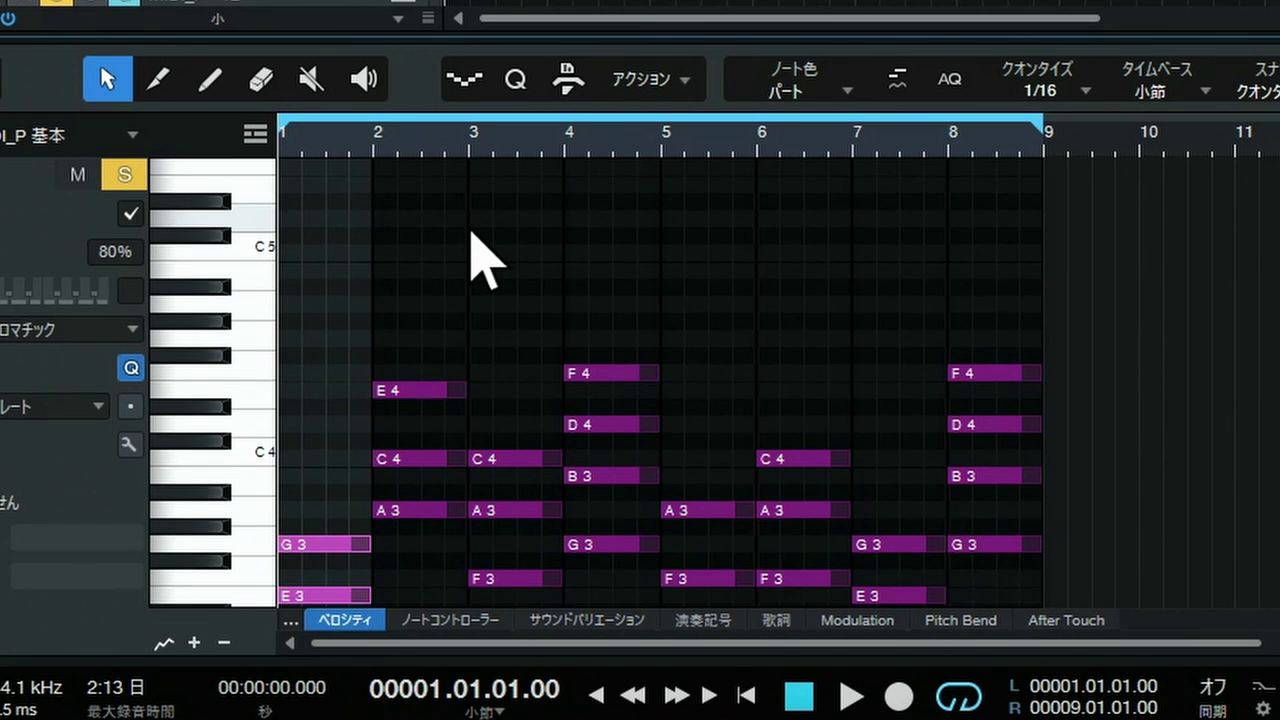
scroll(442, 444, "down", 4)
scroll(472, 215, "down", 1)
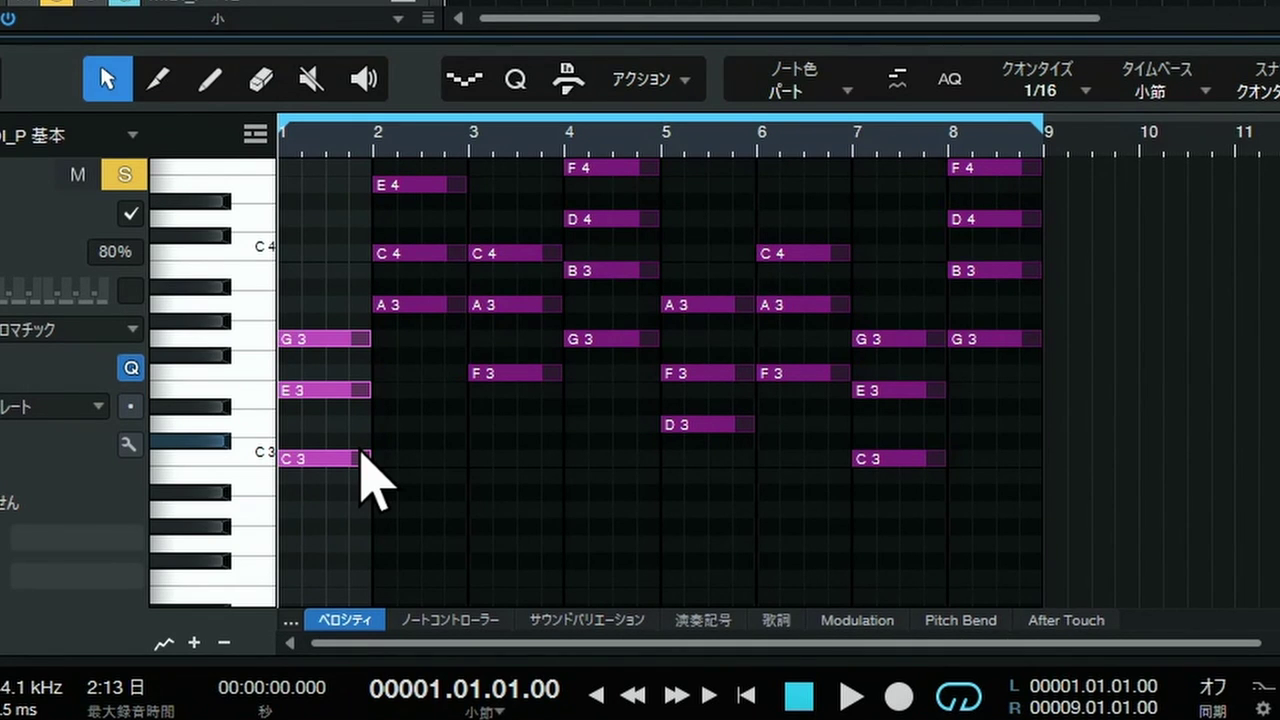
- Transpose all the chord notes on the MIDI_P 基本 track up one octave
left_click_drag(1158, 484, 229, 177)
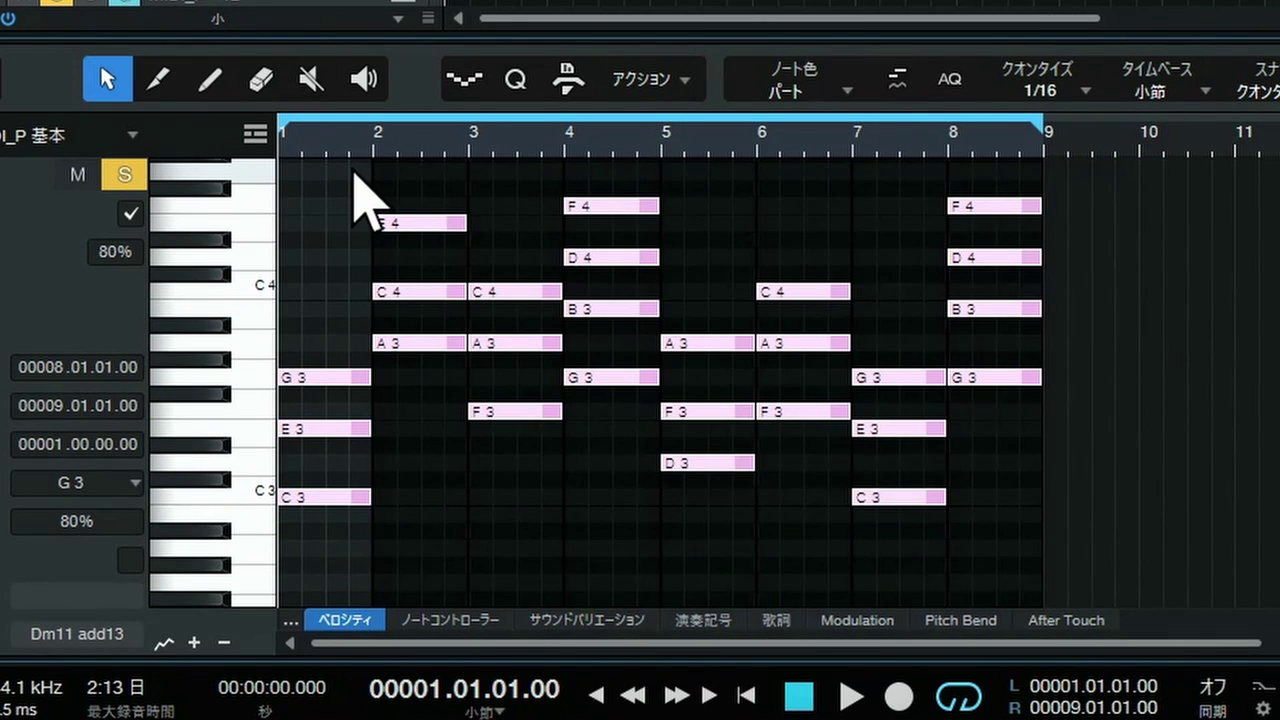
key("shift+Up")
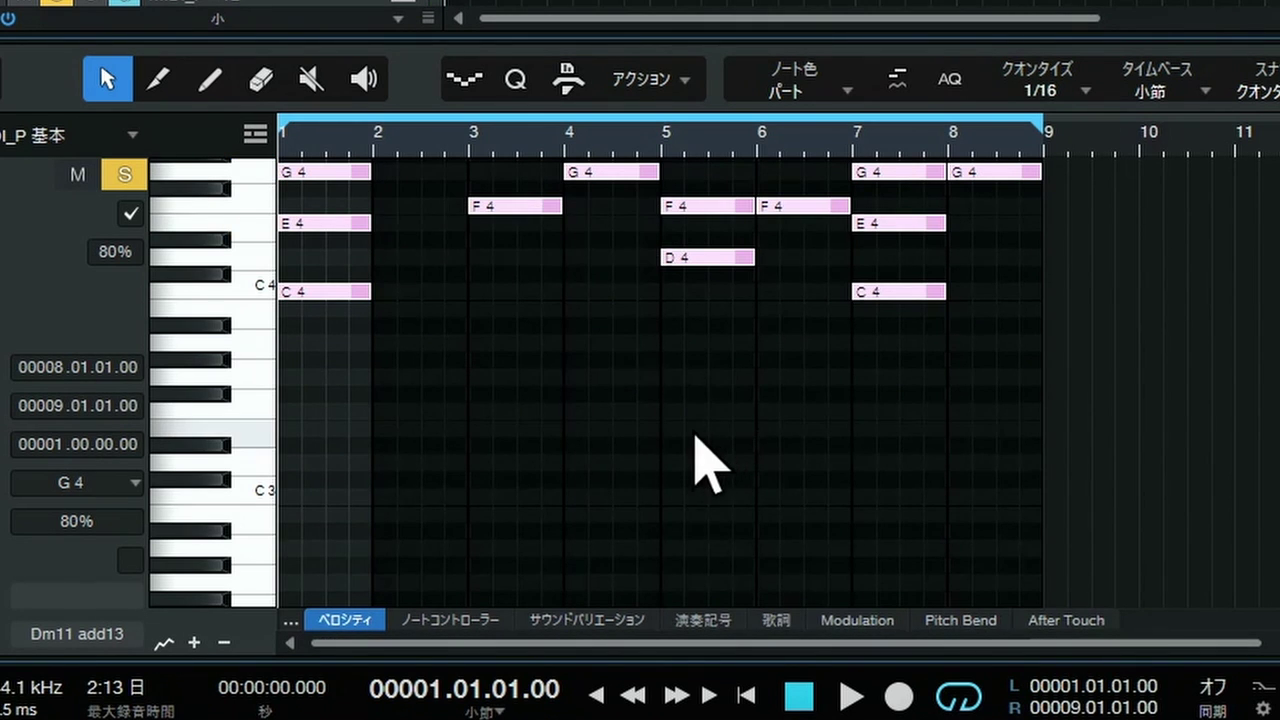
scroll(695, 450, "up", 2)
scroll(697, 440, "up", 4)
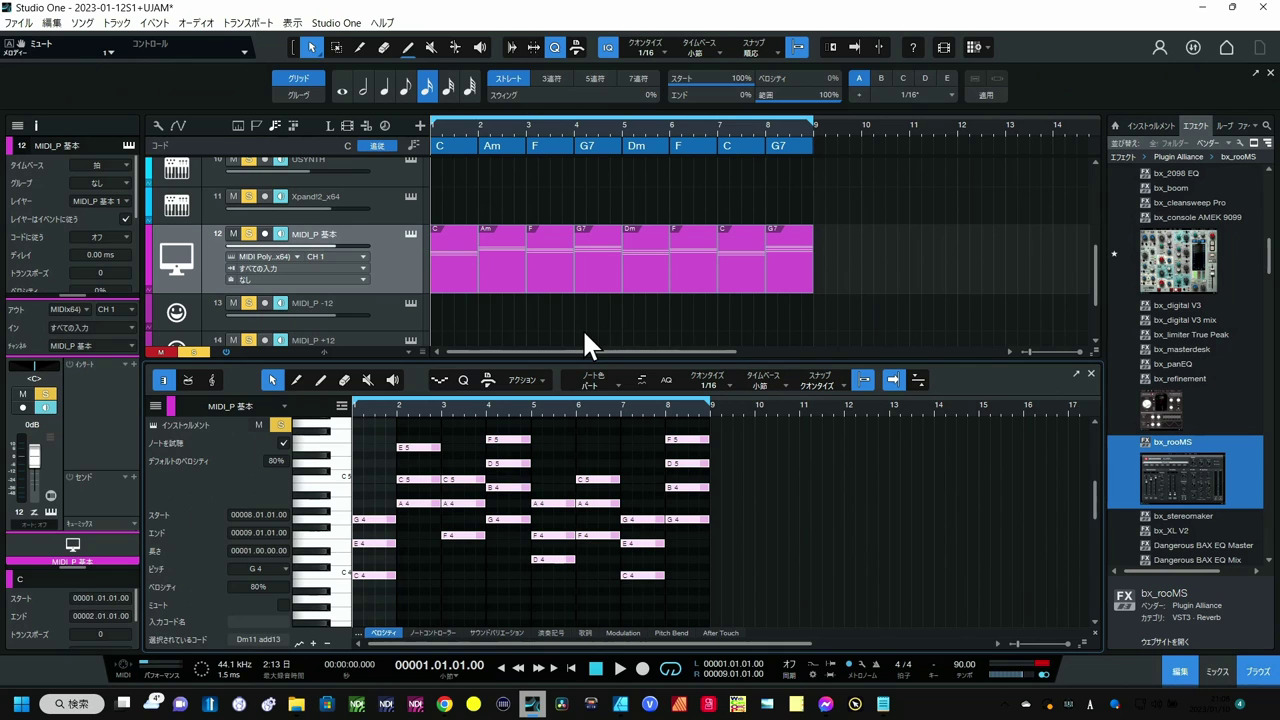
- Look through the track list down to the MIDI_P -12, MIDI_P +12 and MIDI_P -24 tracks and their instruments
scroll(388, 270, "up", 3)
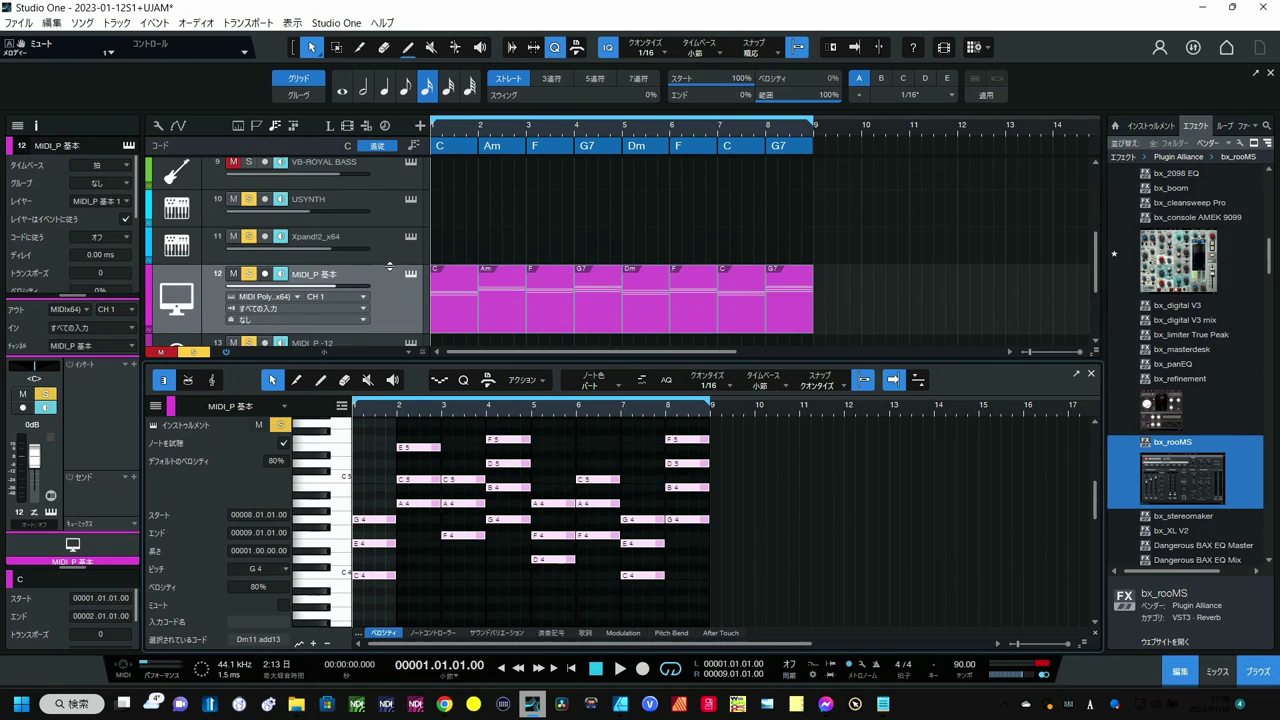
scroll(387, 271, "up", 1)
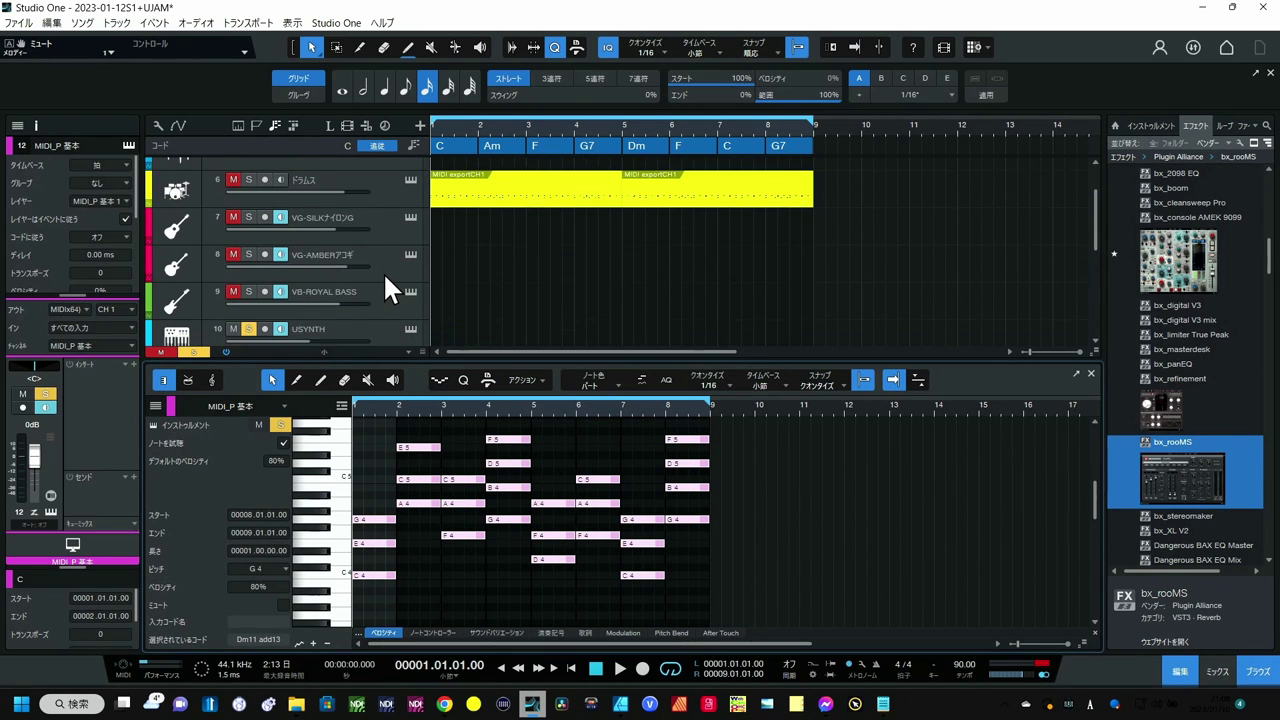
scroll(390, 278, "down", 3)
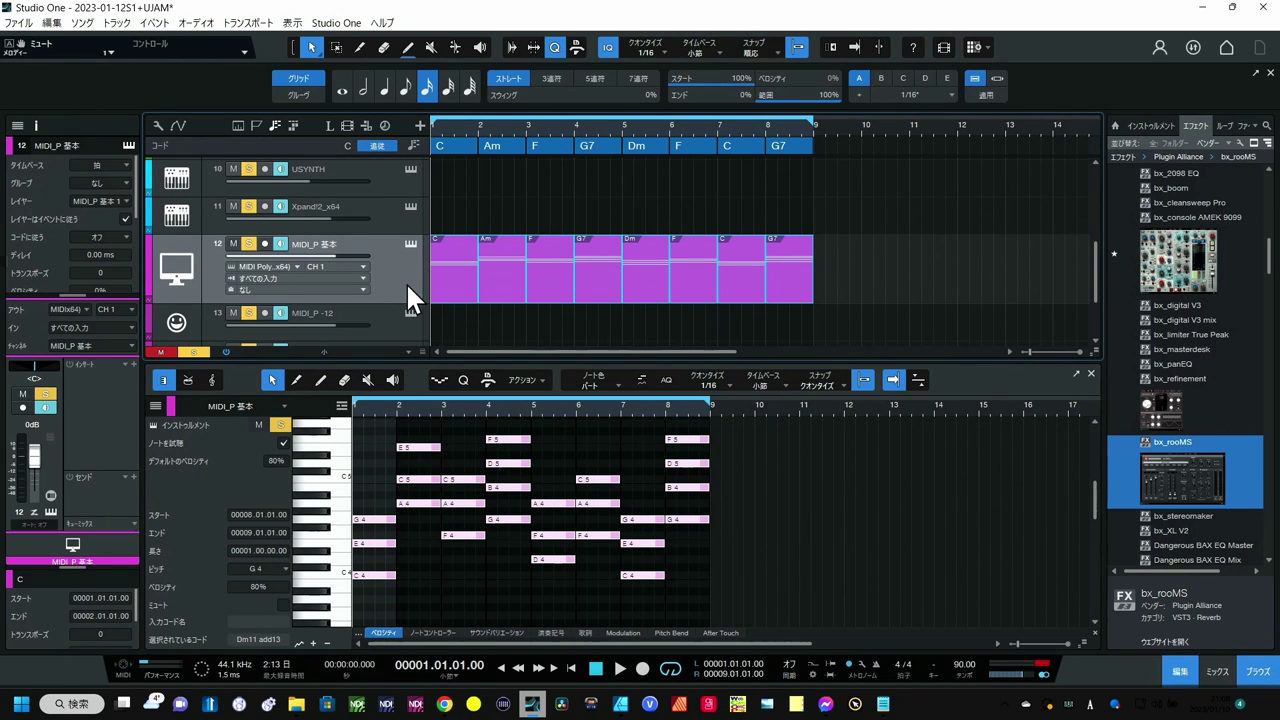
scroll(406, 279, "down", 2)
scroll(406, 279, "down", 2)
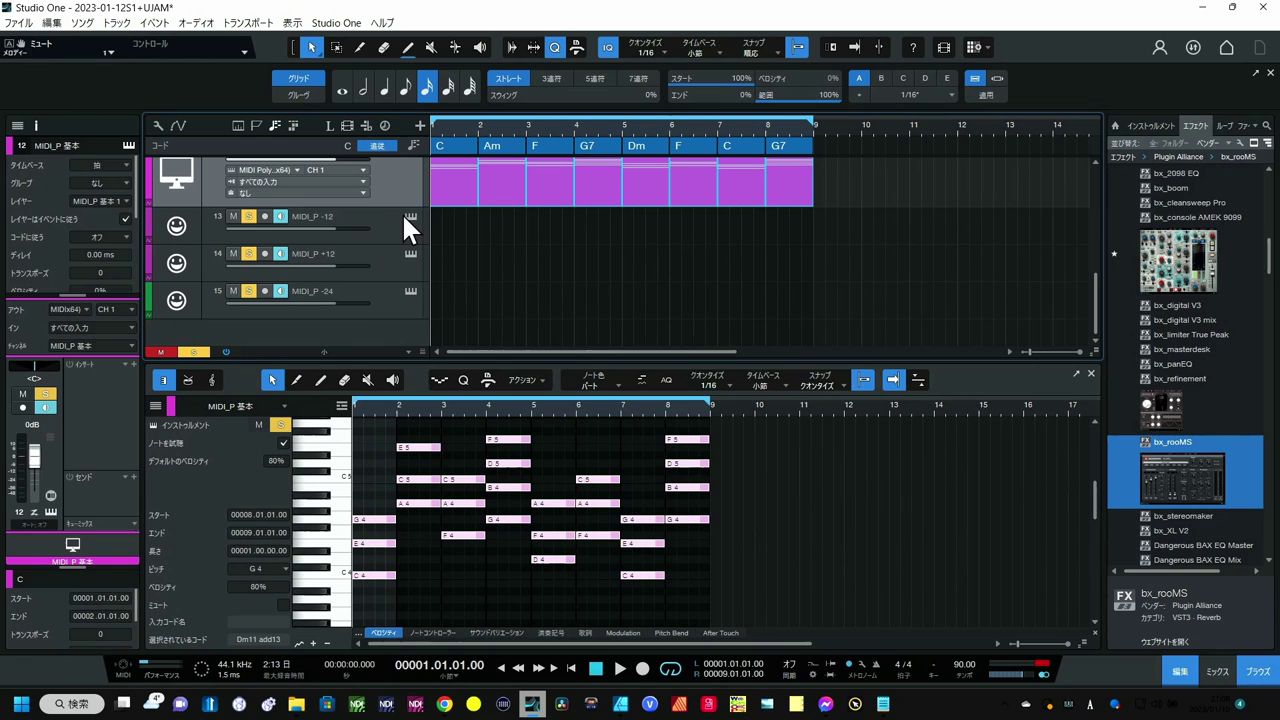
mouse_move(358, 264)
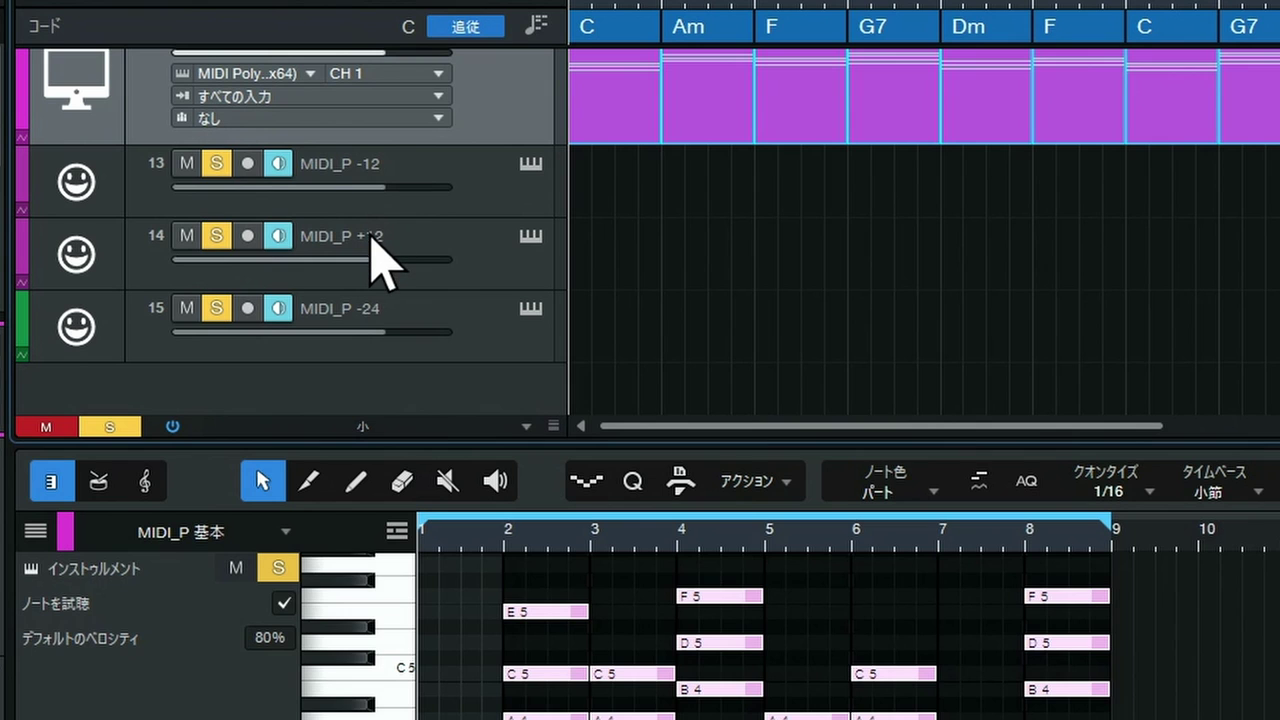
mouse_move(373, 323)
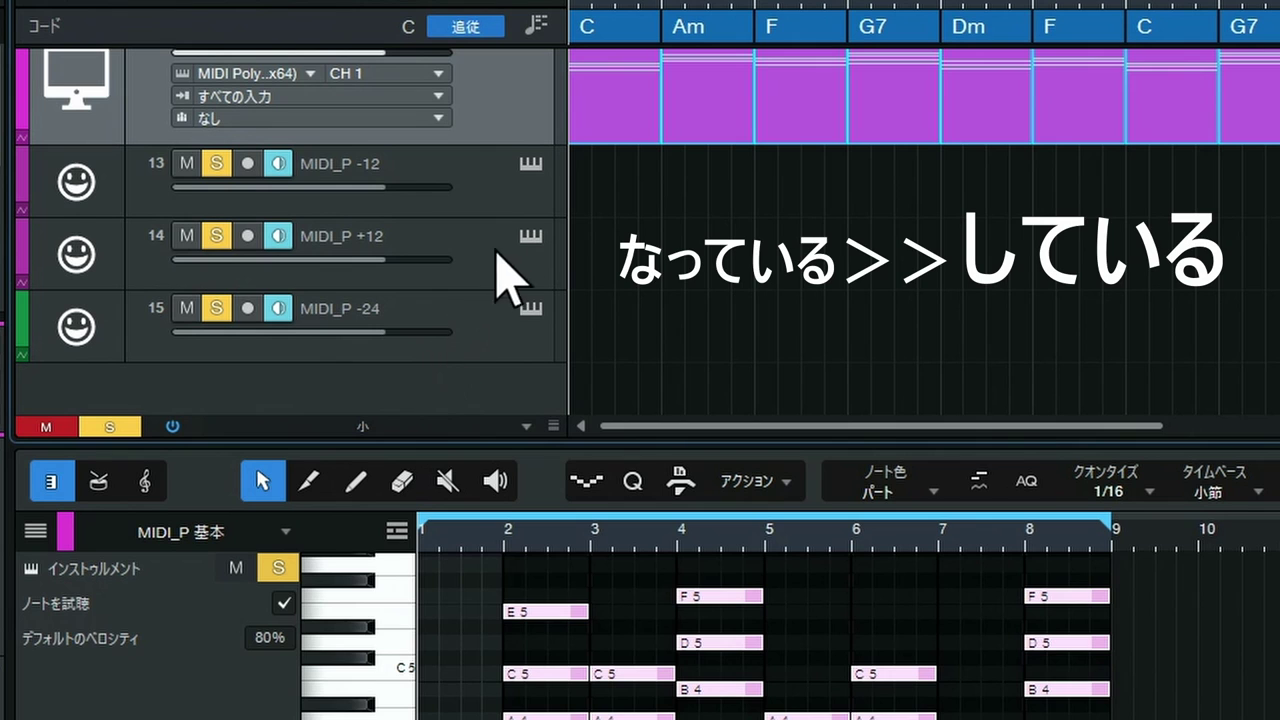
left_click(531, 164)
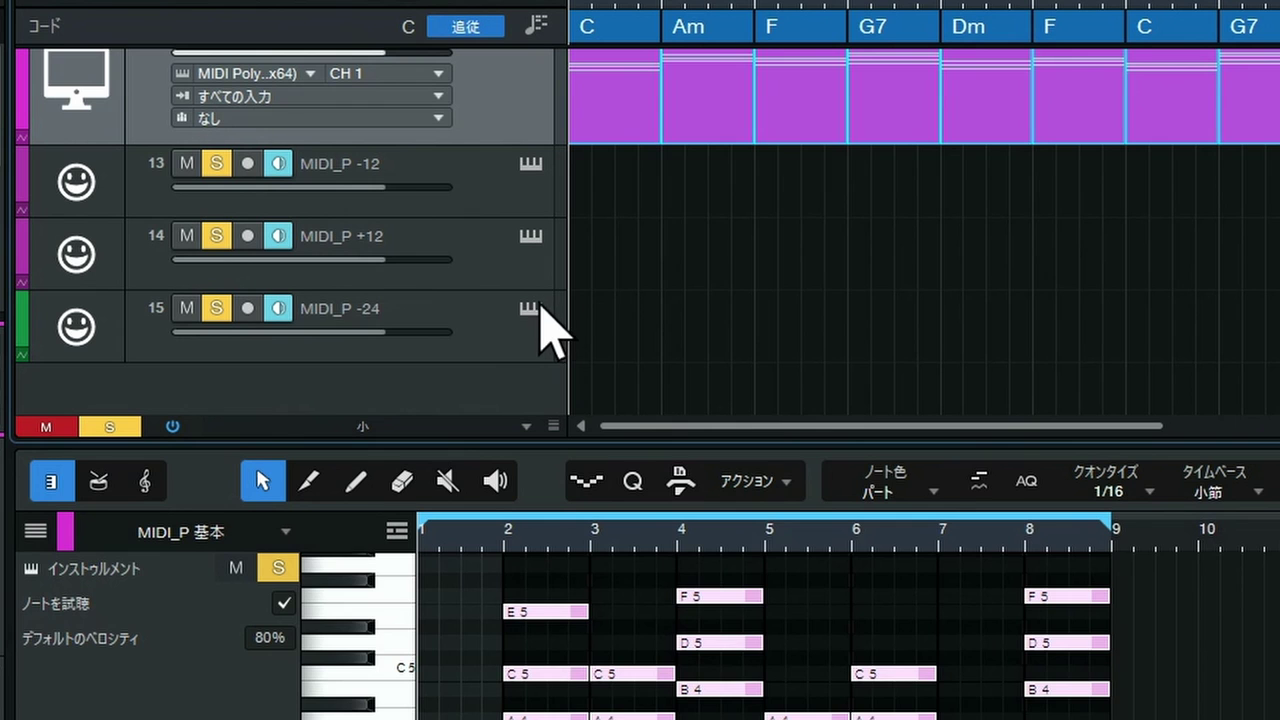
left_click(530, 309)
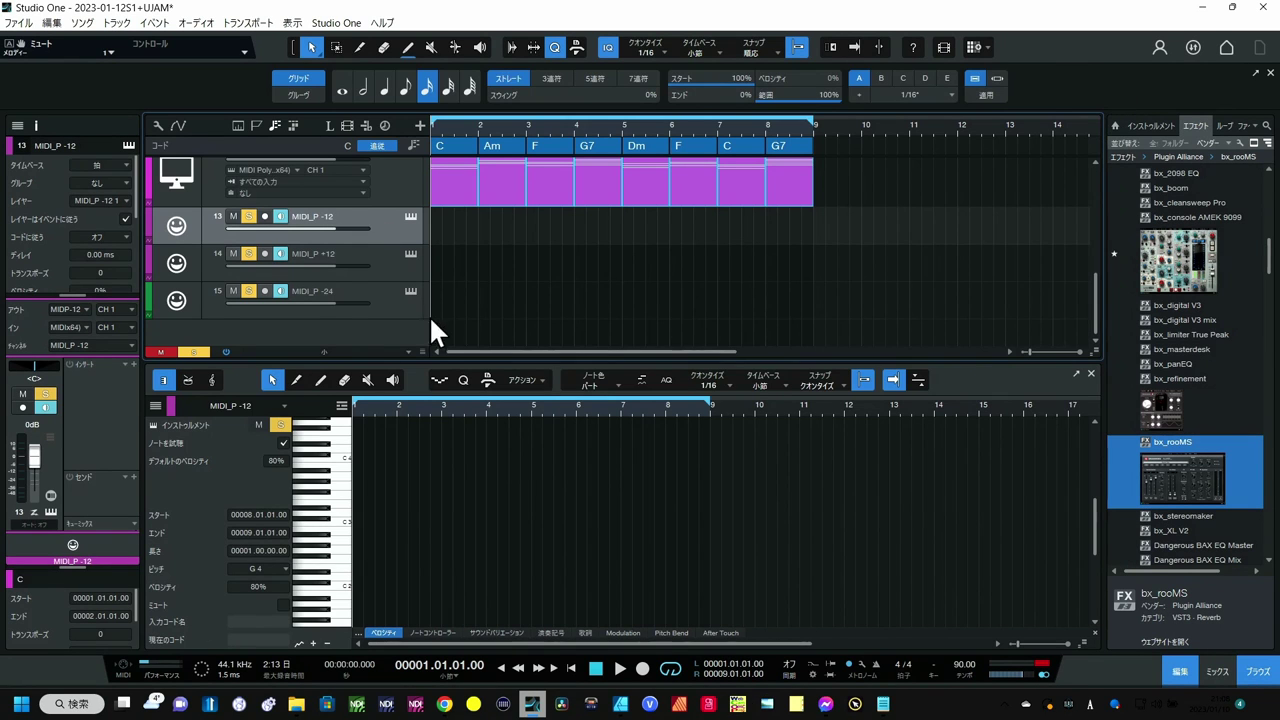
- Open the MIDI_P -12 track's instrument and choose MIDI Polysher(x64) as the track's input
left_click(410, 217)
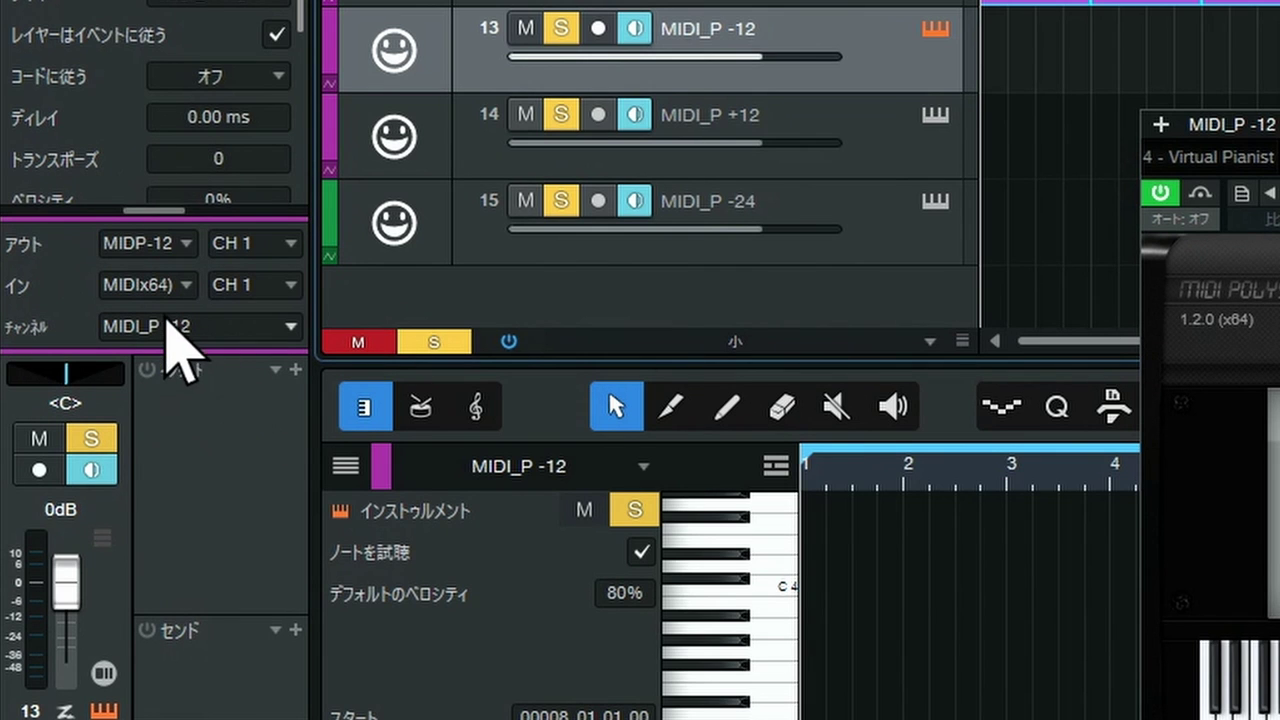
left_click(189, 294)
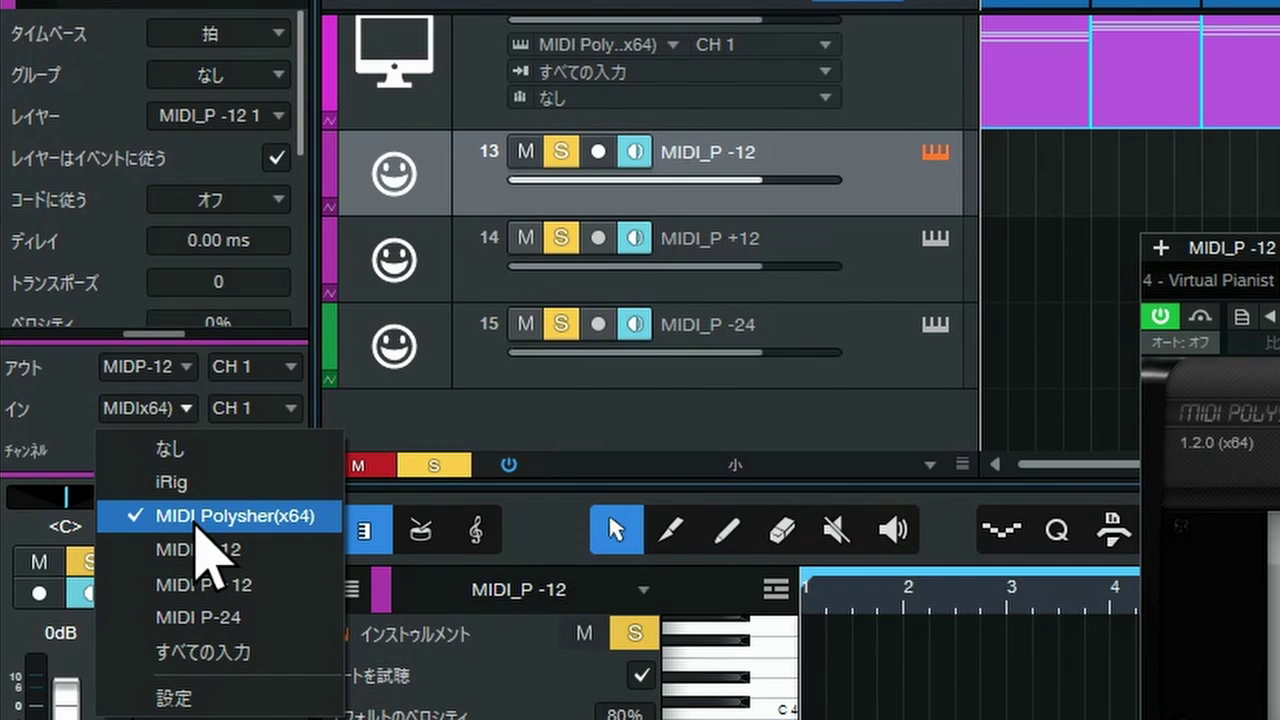
left_click(200, 516)
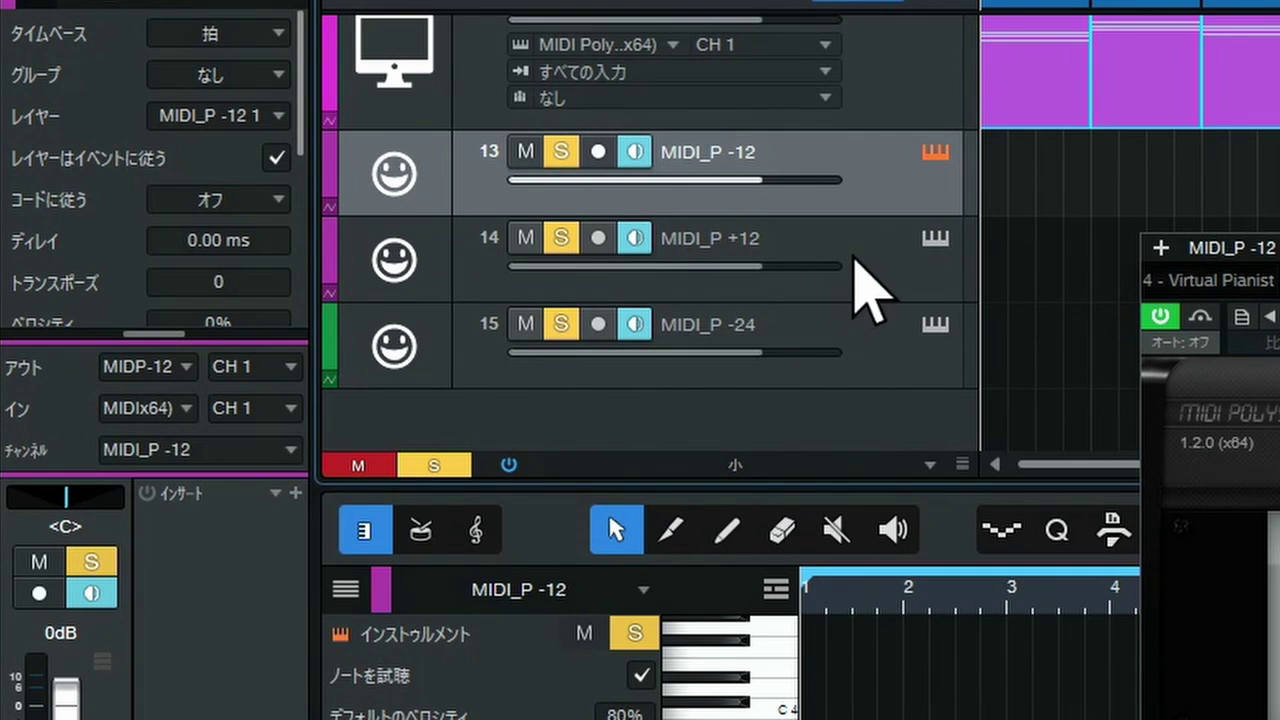
- Check that MIDI Polysher(x64) is the input of the MIDI_P +12 and MIDI_P -24 tracks
left_click(862, 284)
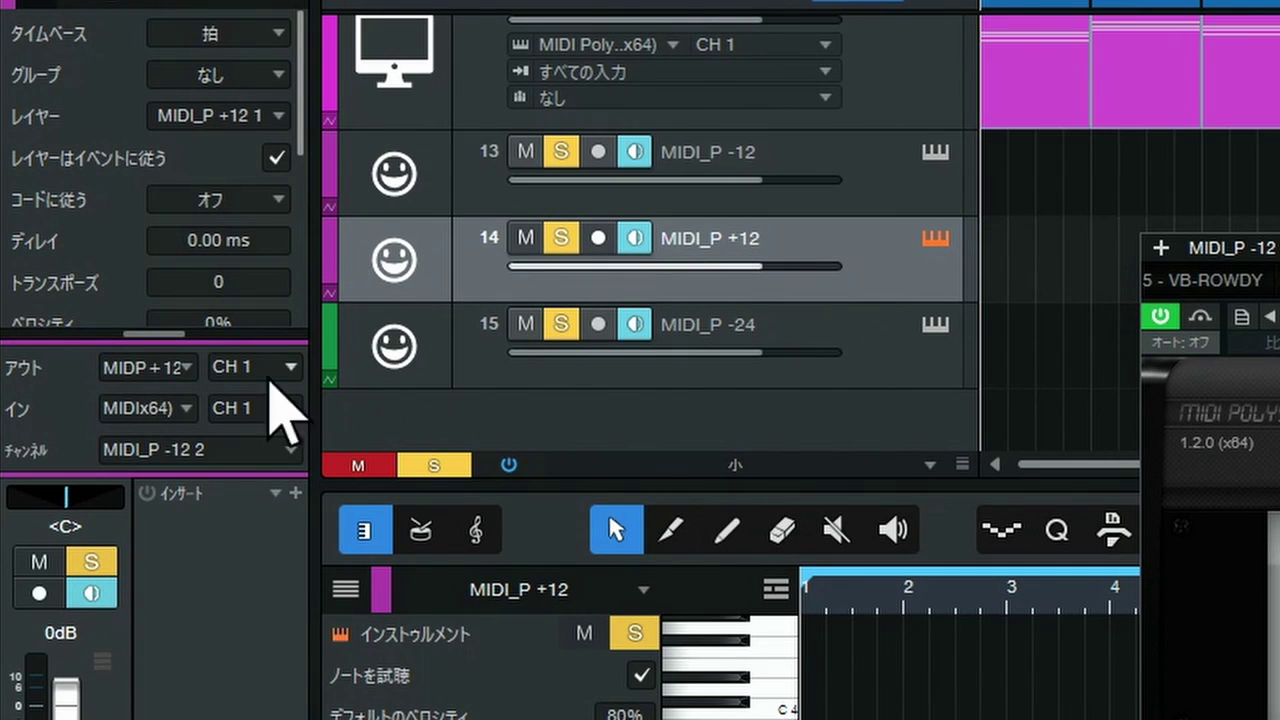
left_click(180, 408)
left_click(845, 430)
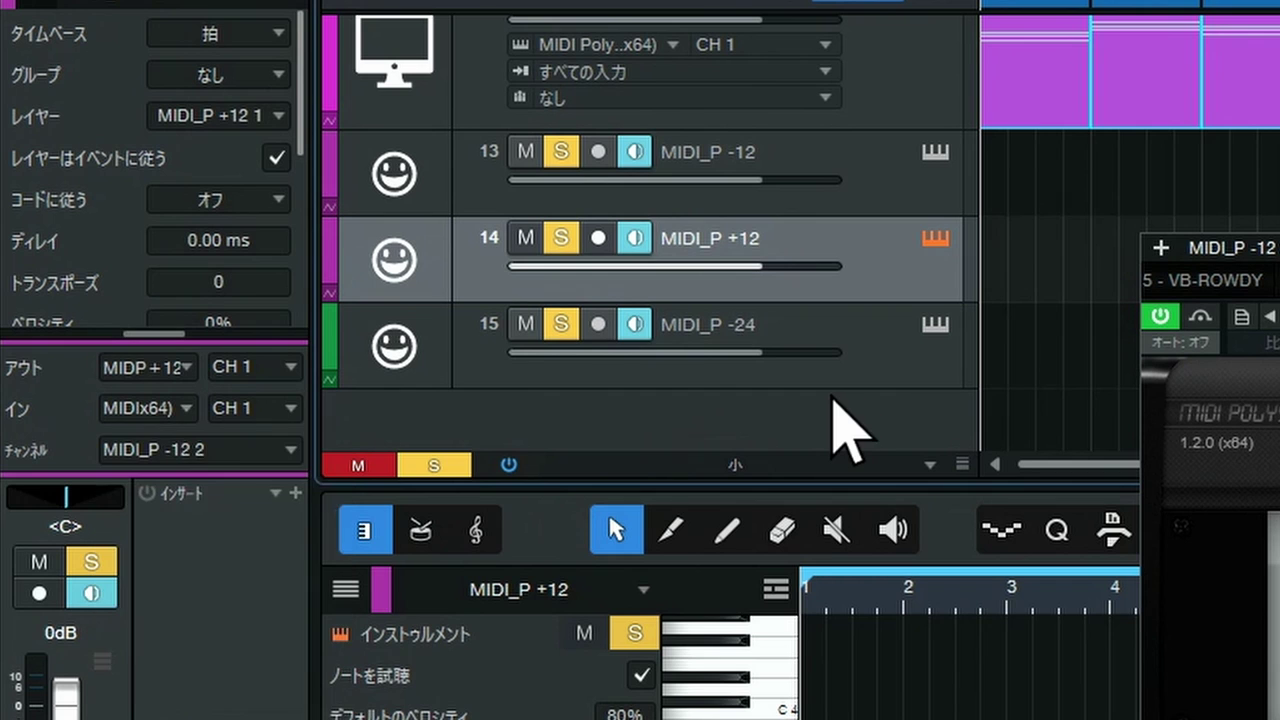
left_click(866, 378)
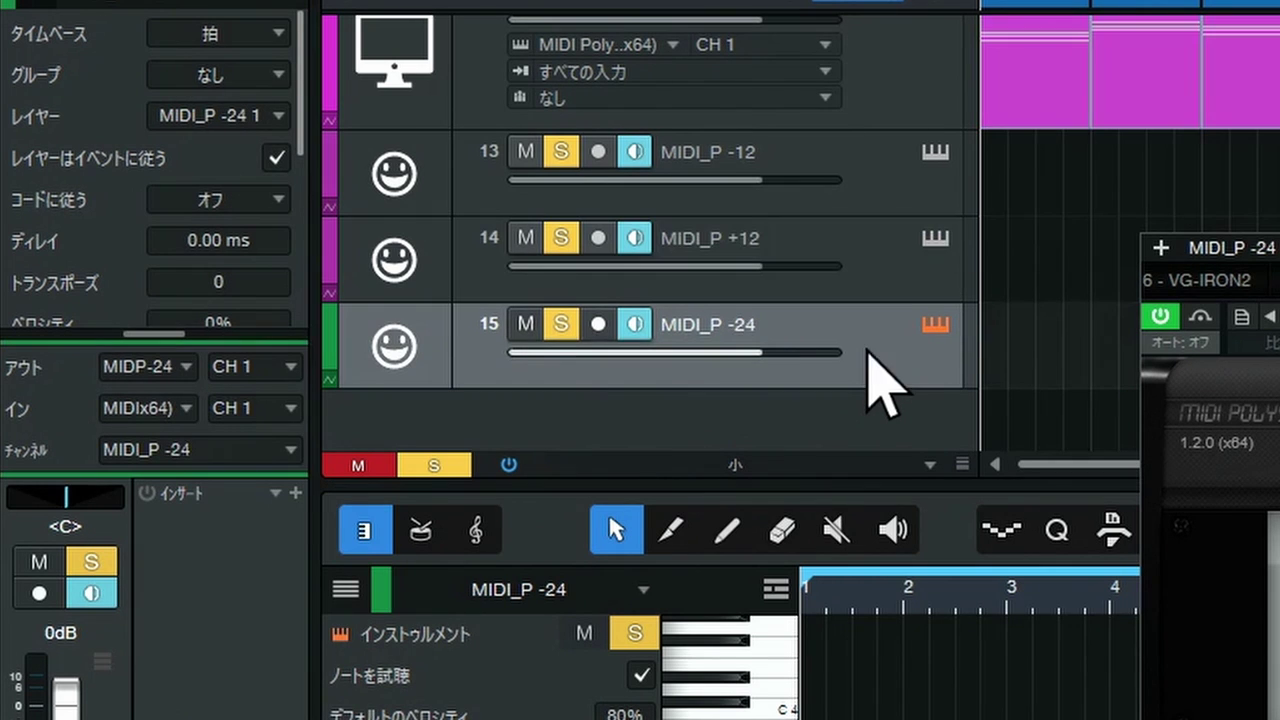
left_click(185, 408)
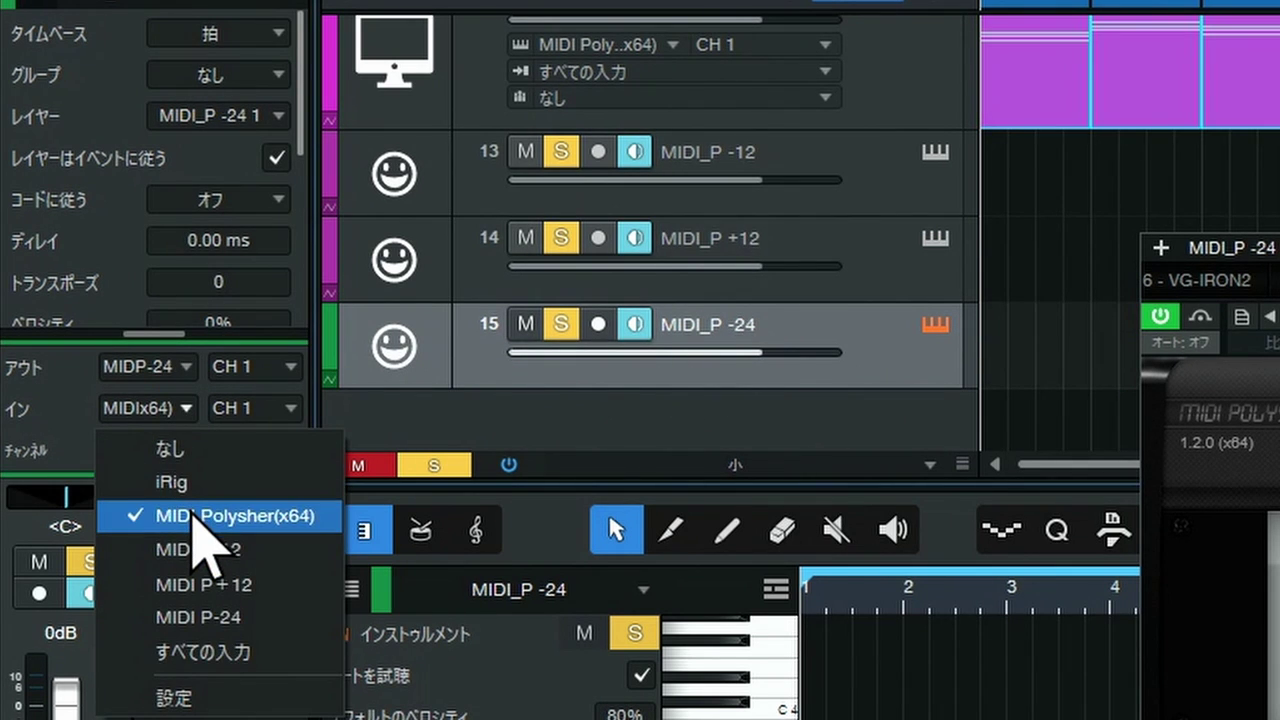
left_click(829, 443)
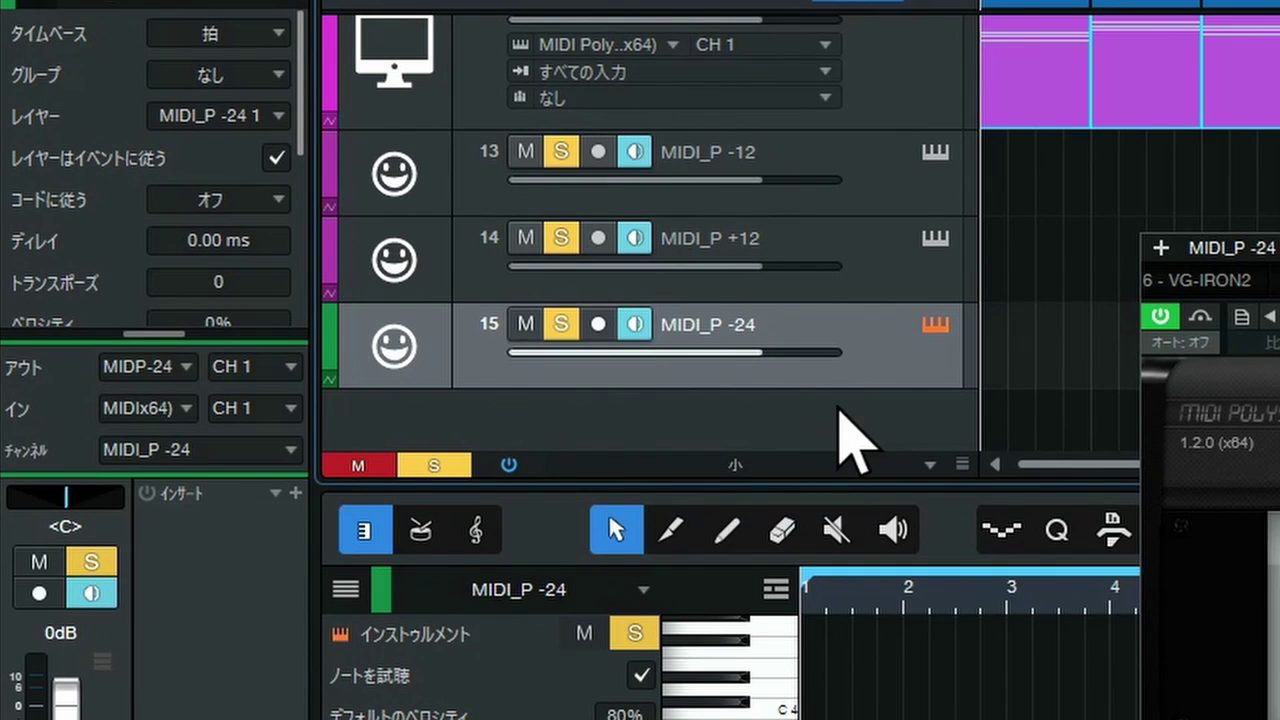
- Solo the Virtual Pianistピアノ track, shrink its Vogue plug-in window and move it clear of the track list
scroll(820, 270, "up", 1)
scroll(815, 275, "up", 8)
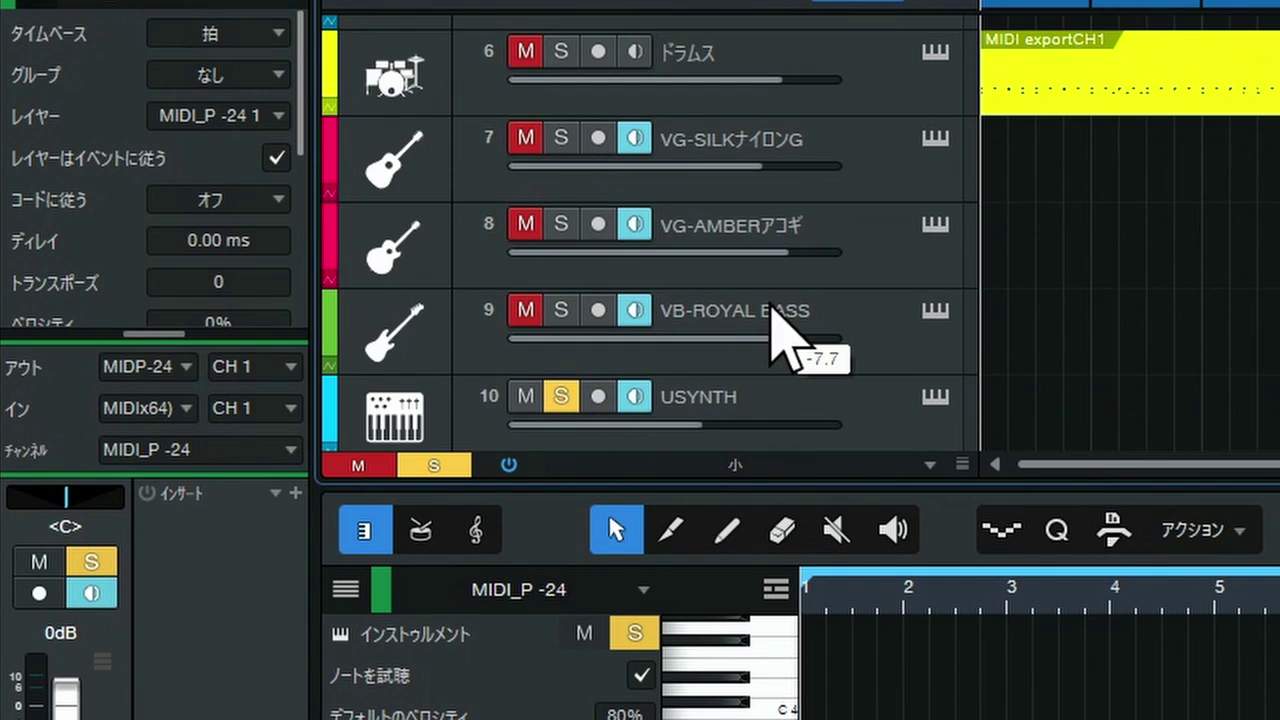
scroll(775, 318, "up", 1)
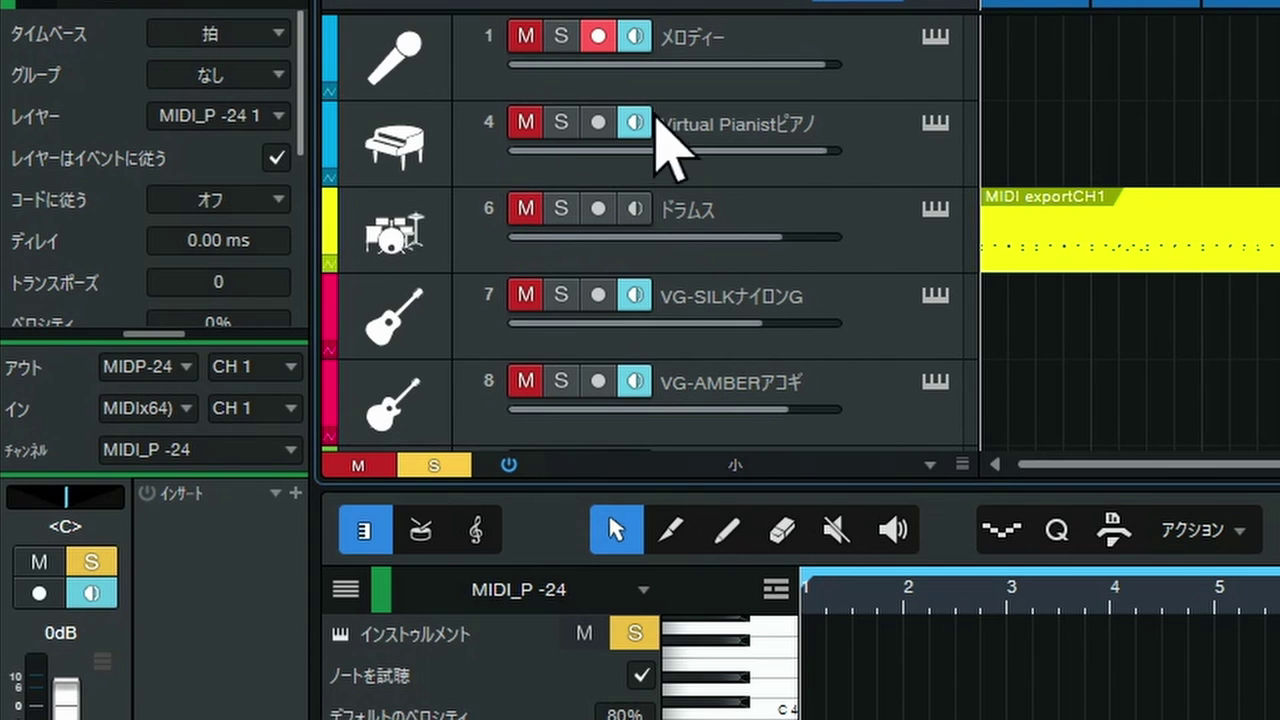
left_click(560, 124)
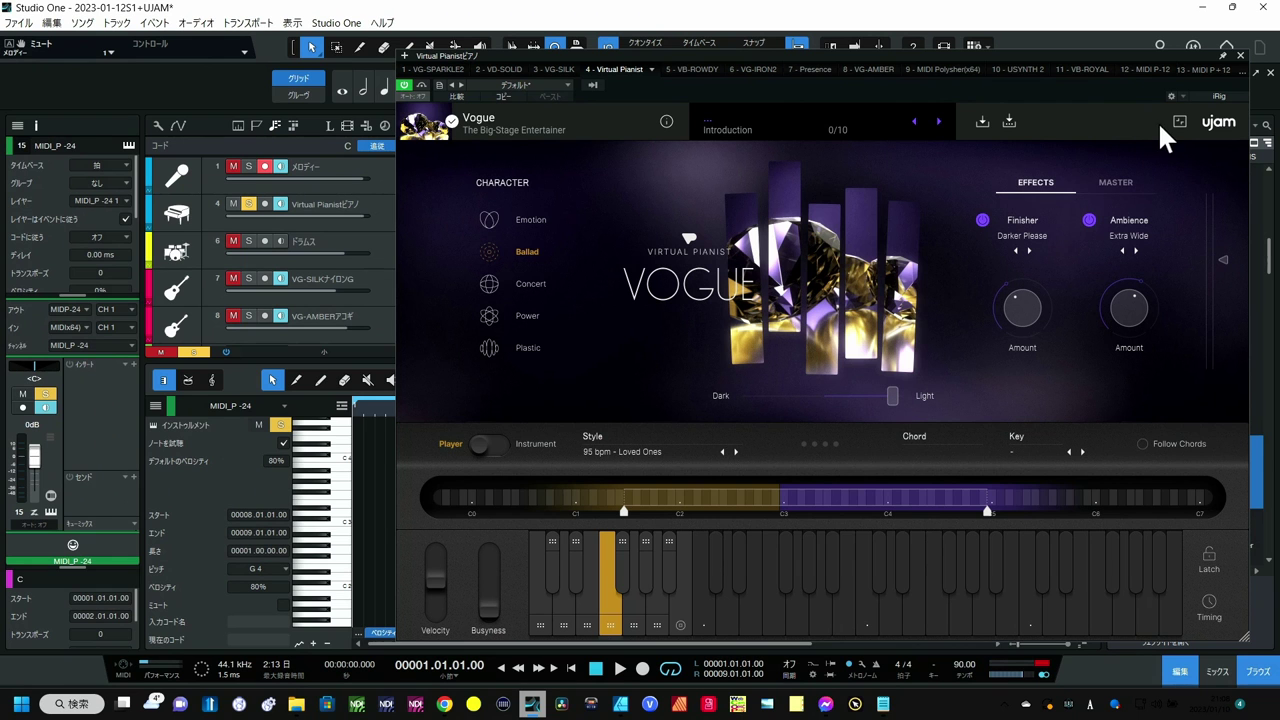
left_click(1180, 121)
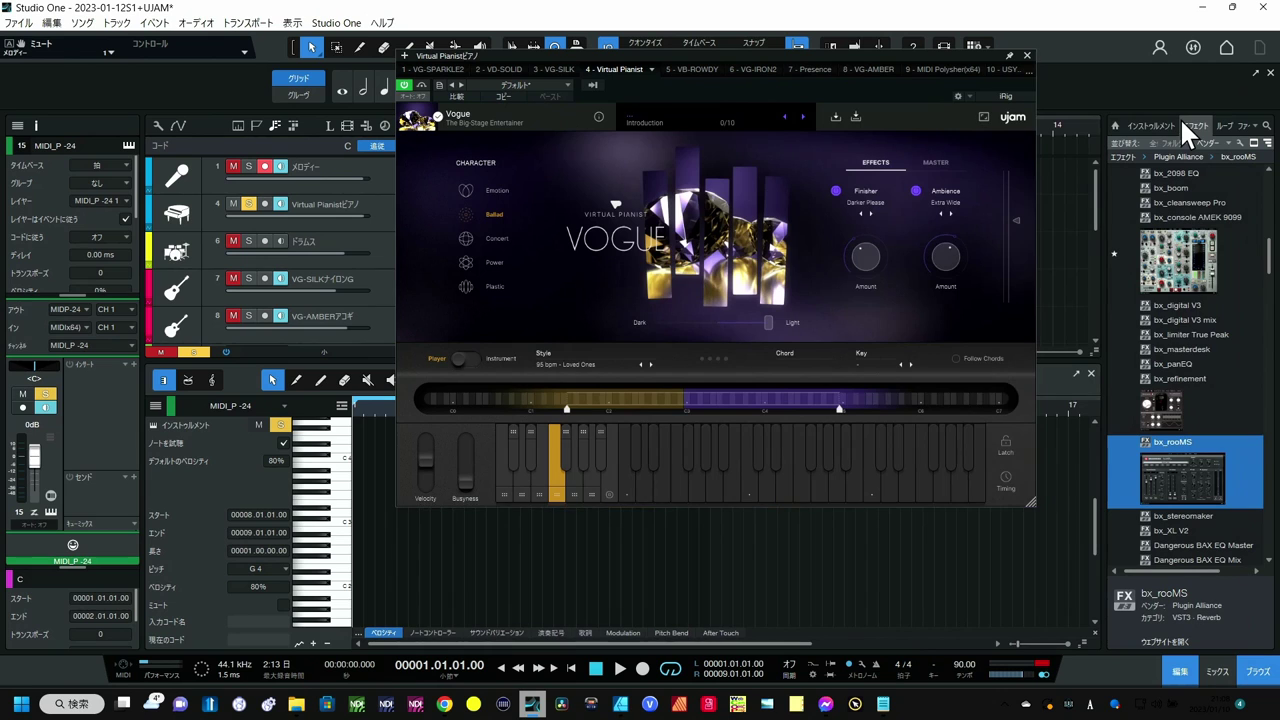
left_click_drag(695, 63, 904, 63)
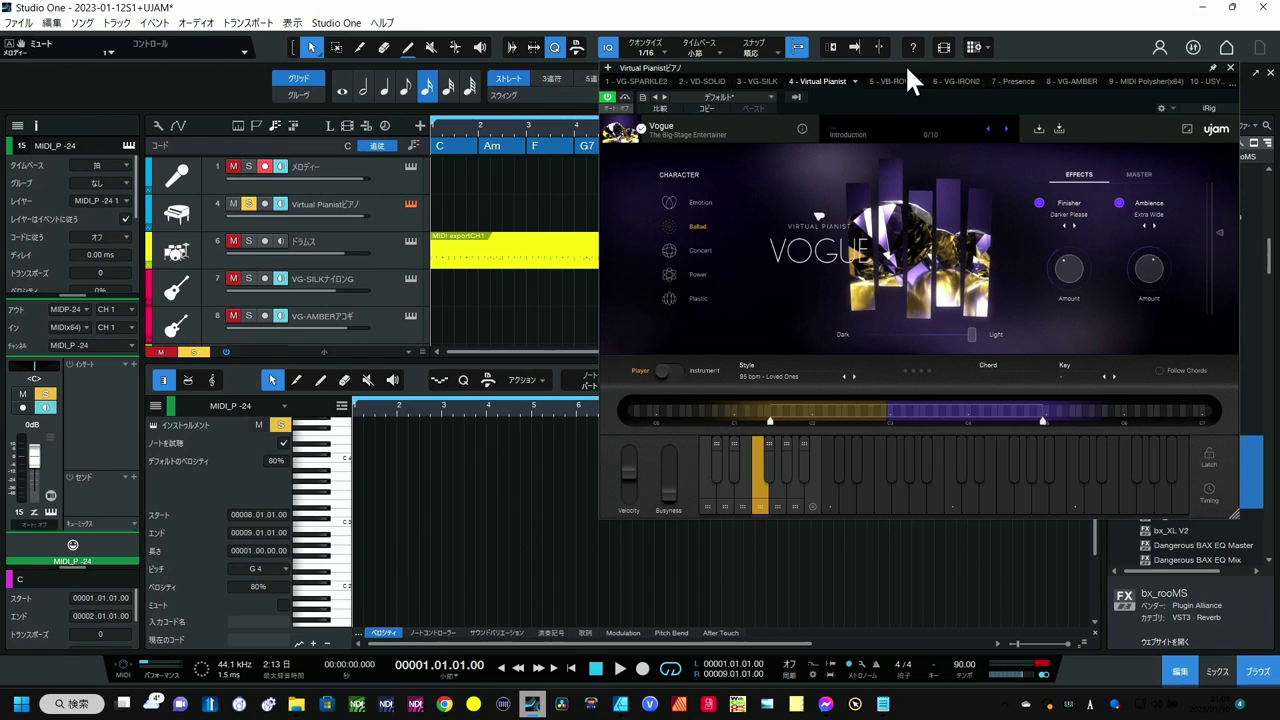
- Audition the soloed piano, add VG-SILKナイロンG to the solo, and play both from the song start
left_click(621, 664)
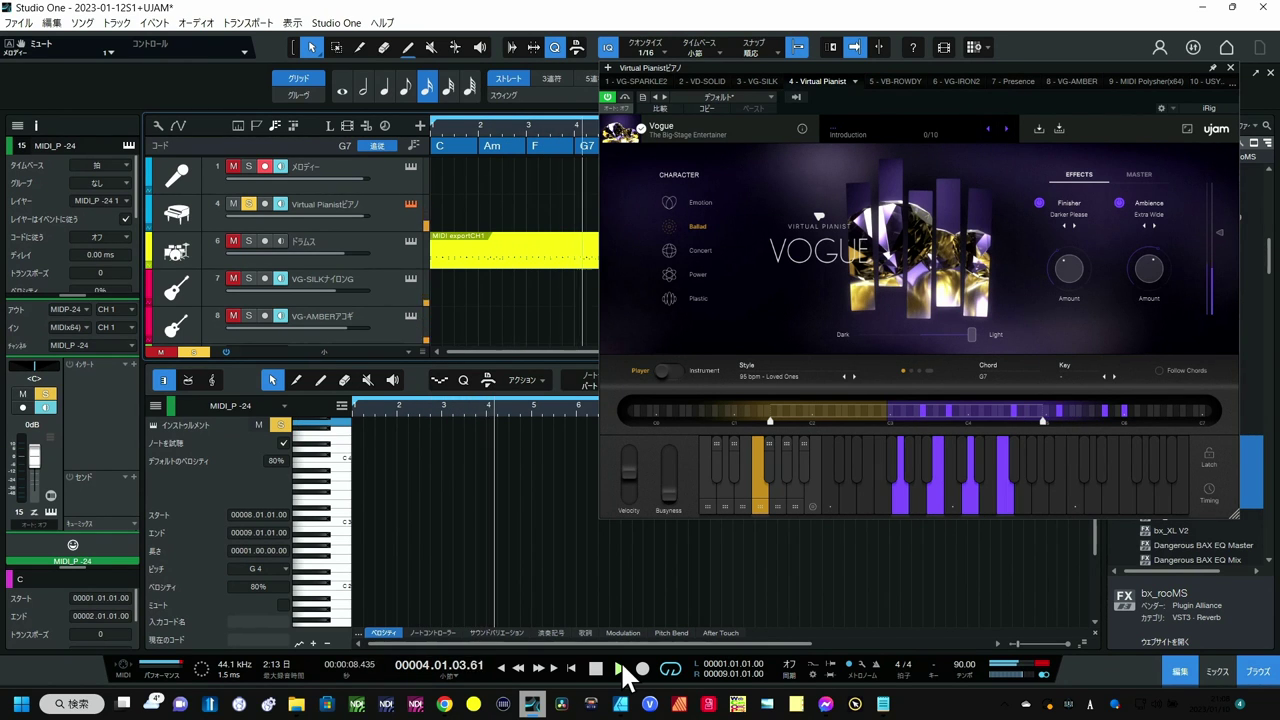
left_click(598, 670)
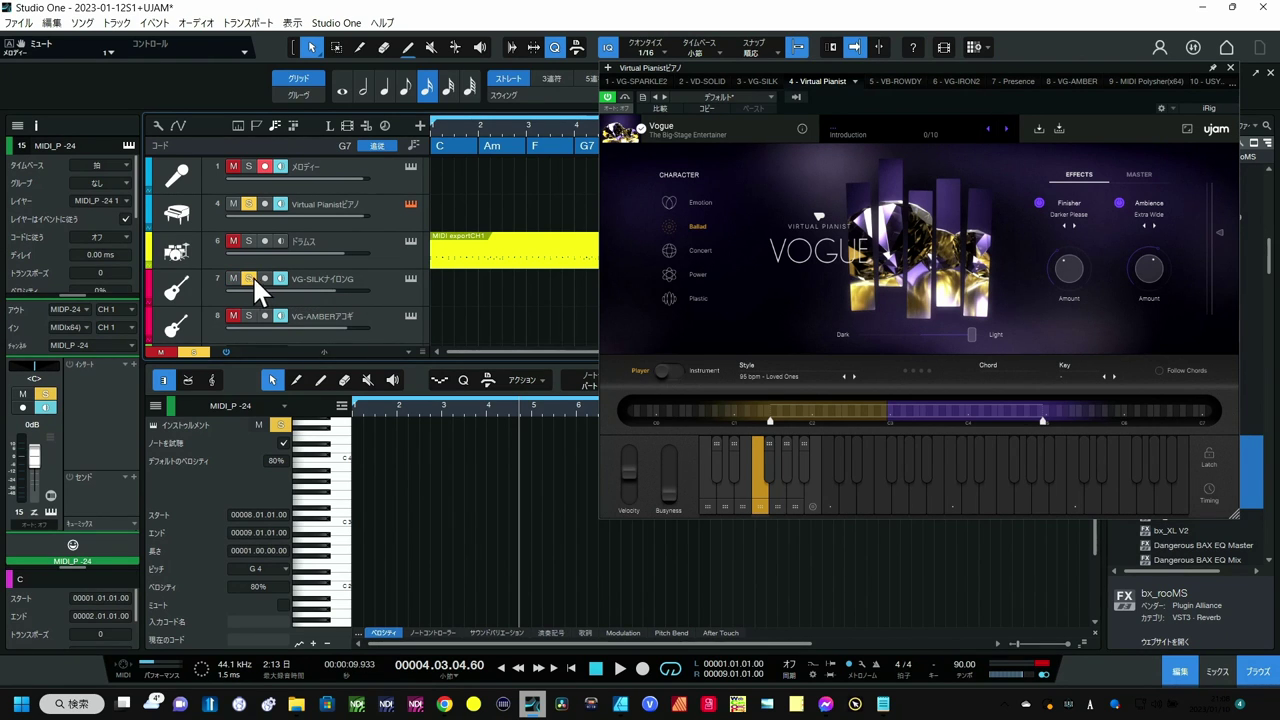
left_click(571, 668)
left_click(620, 667)
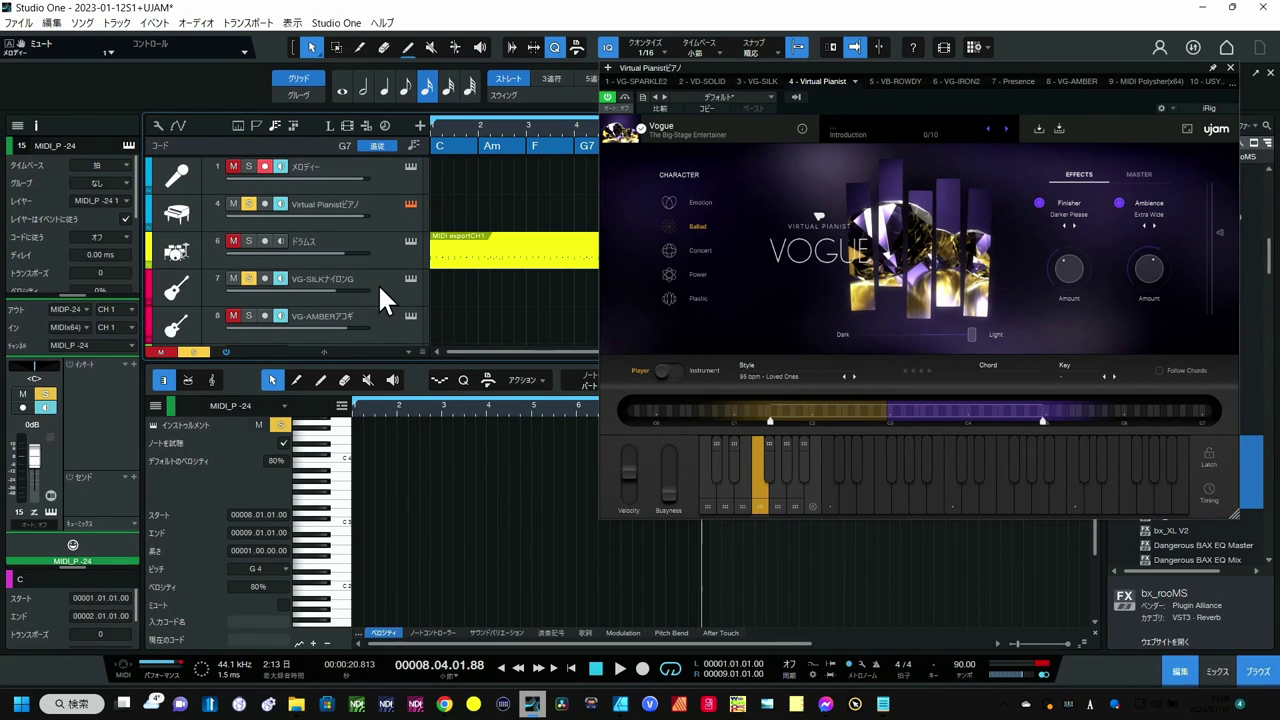
- Solo the VG-AMBERアコギ track and audition its Havoc style during playback, ending on the Interrupted style
left_click(234, 316)
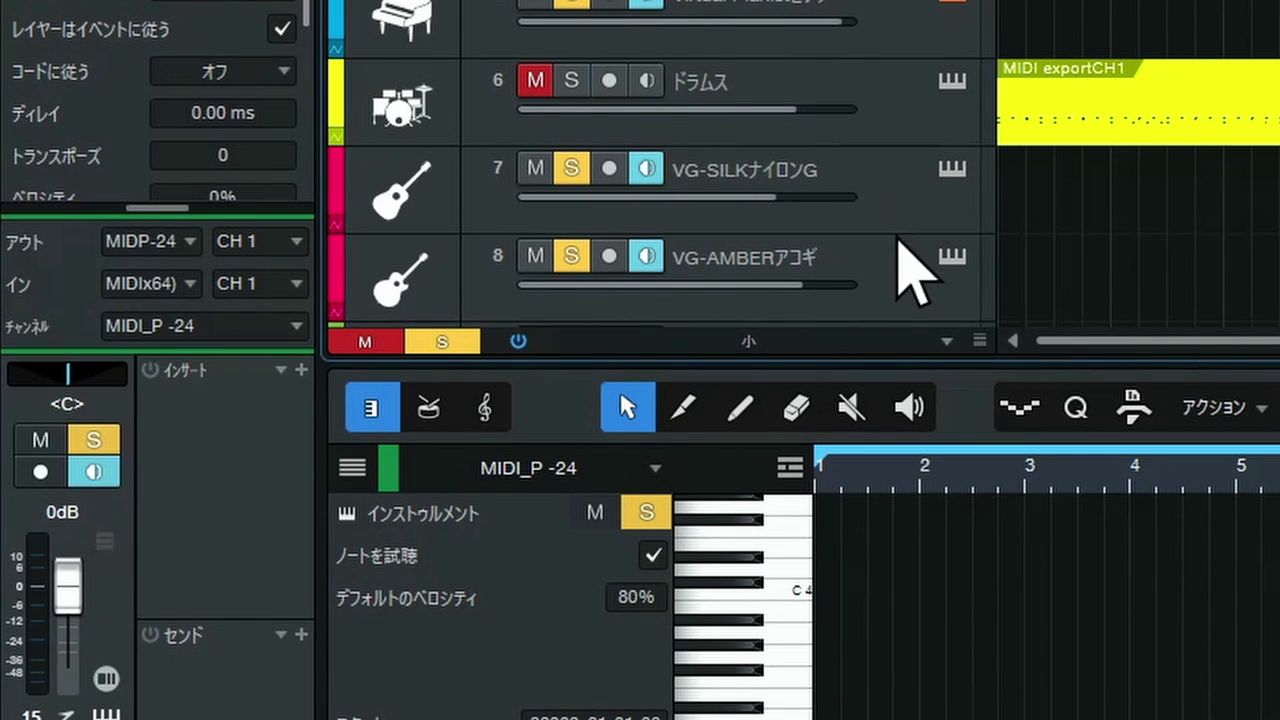
left_click(390, 292)
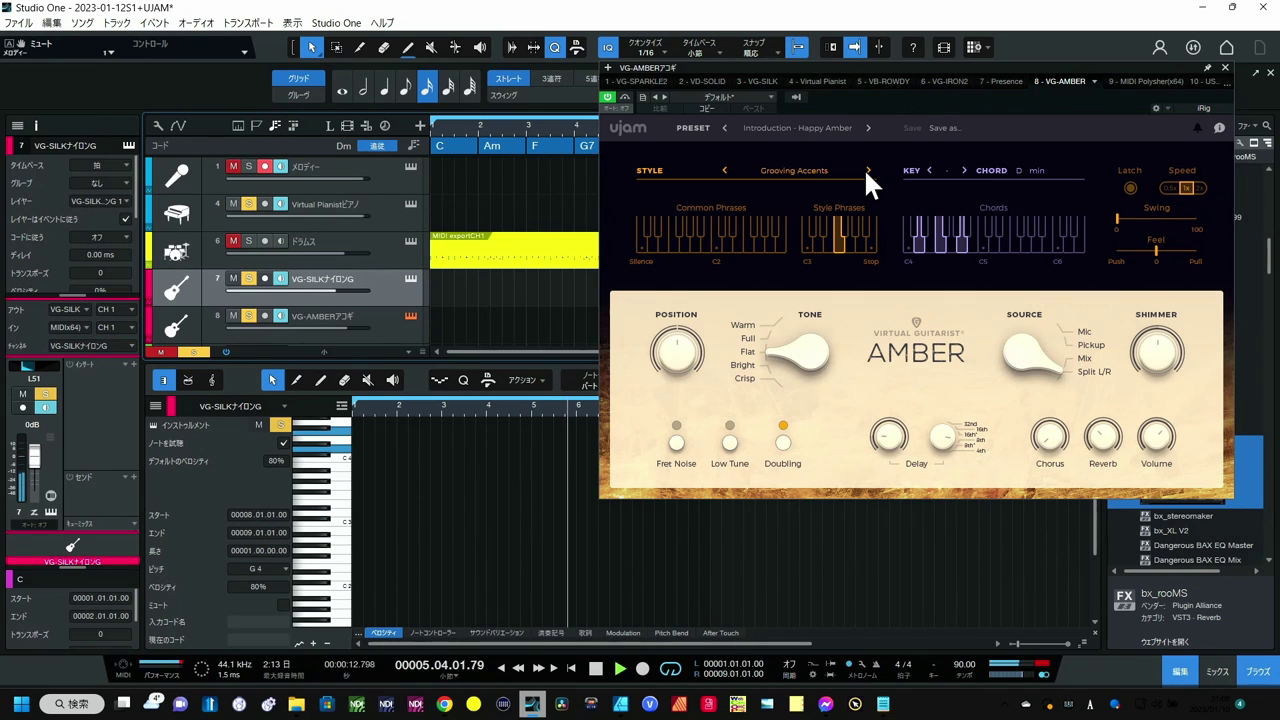
left_click(866, 171)
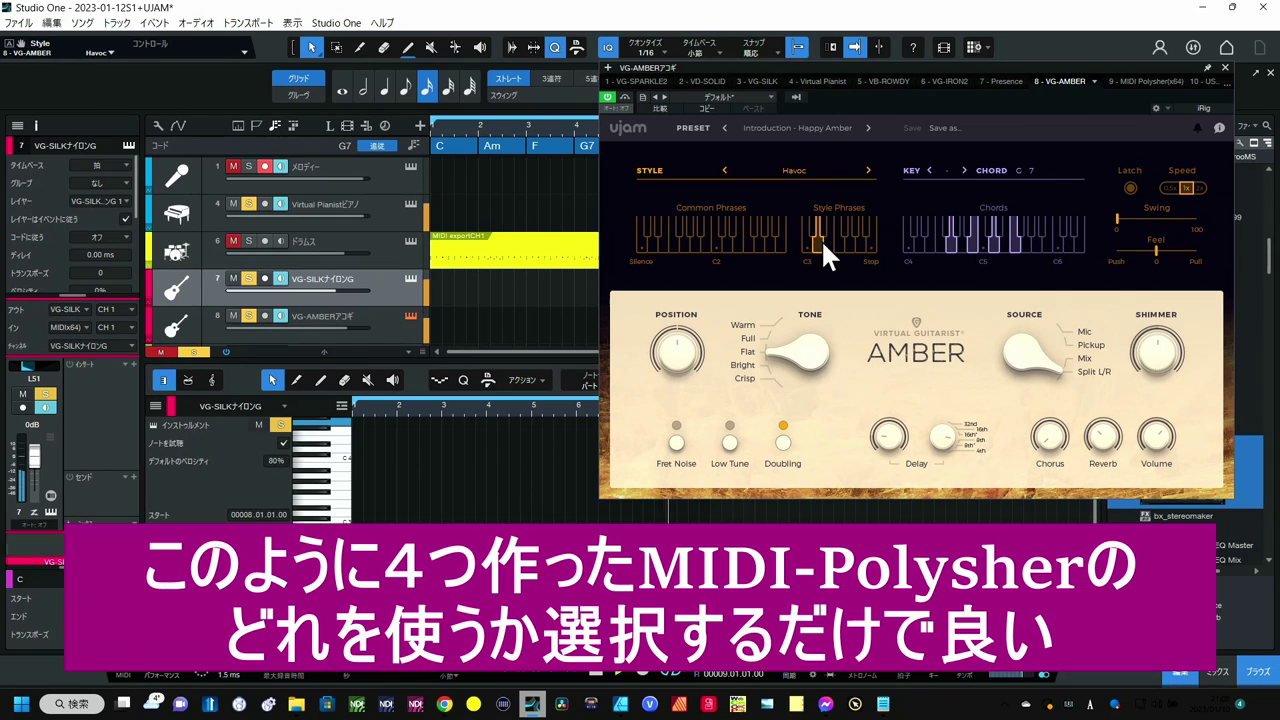
left_click(869, 170)
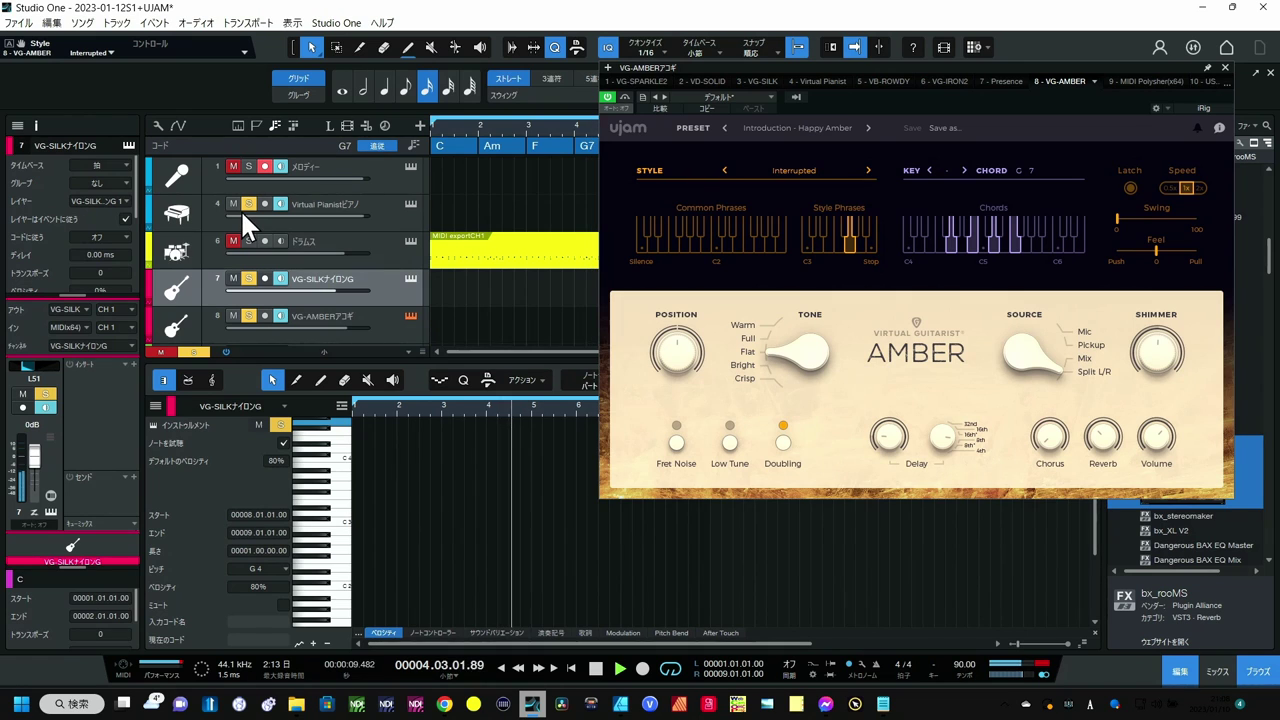
- Mute the Virtual Pianistピアノ track and show the mixer below the arrangement
left_click(233, 203)
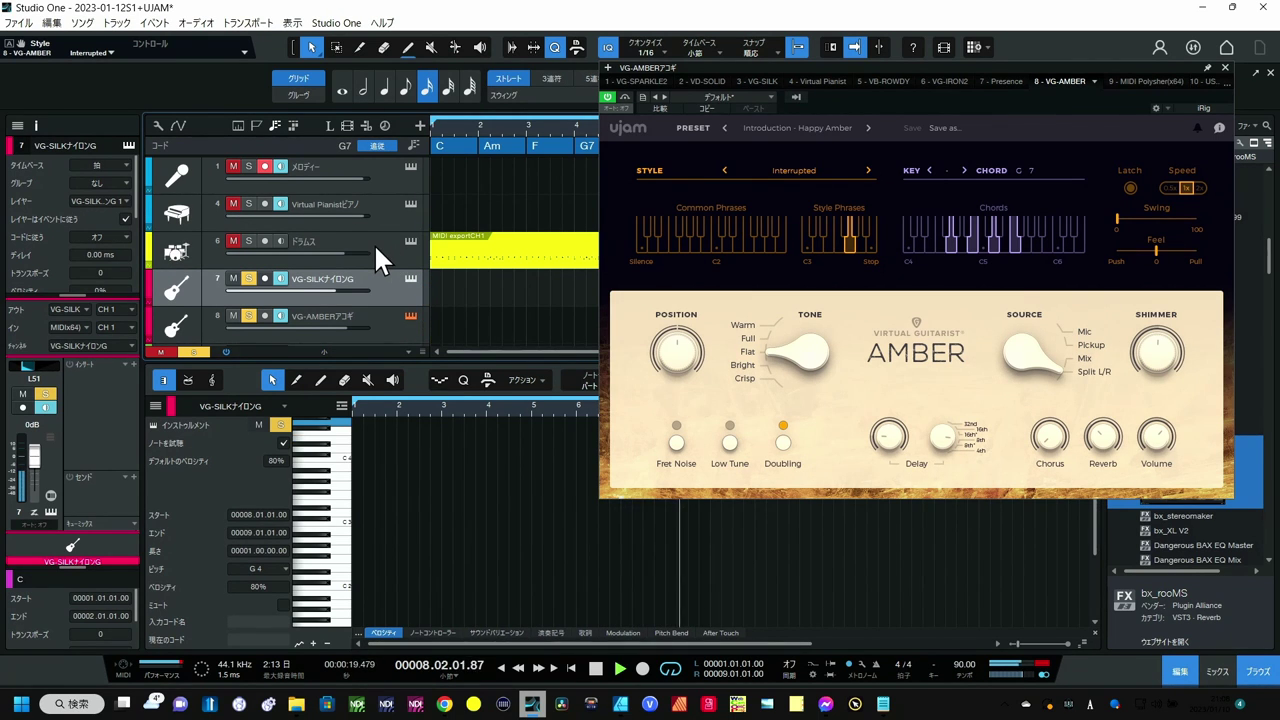
scroll(374, 243, "down", 1)
scroll(374, 243, "down", 1)
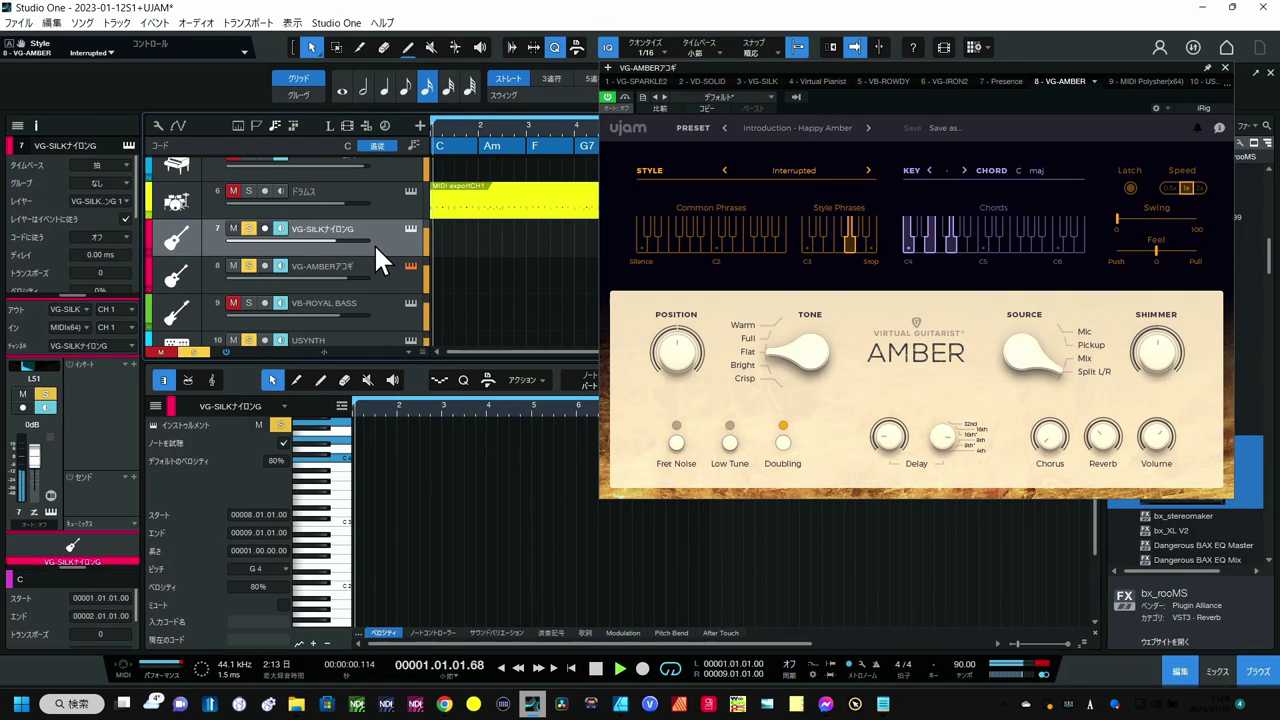
scroll(374, 240, "down", 1)
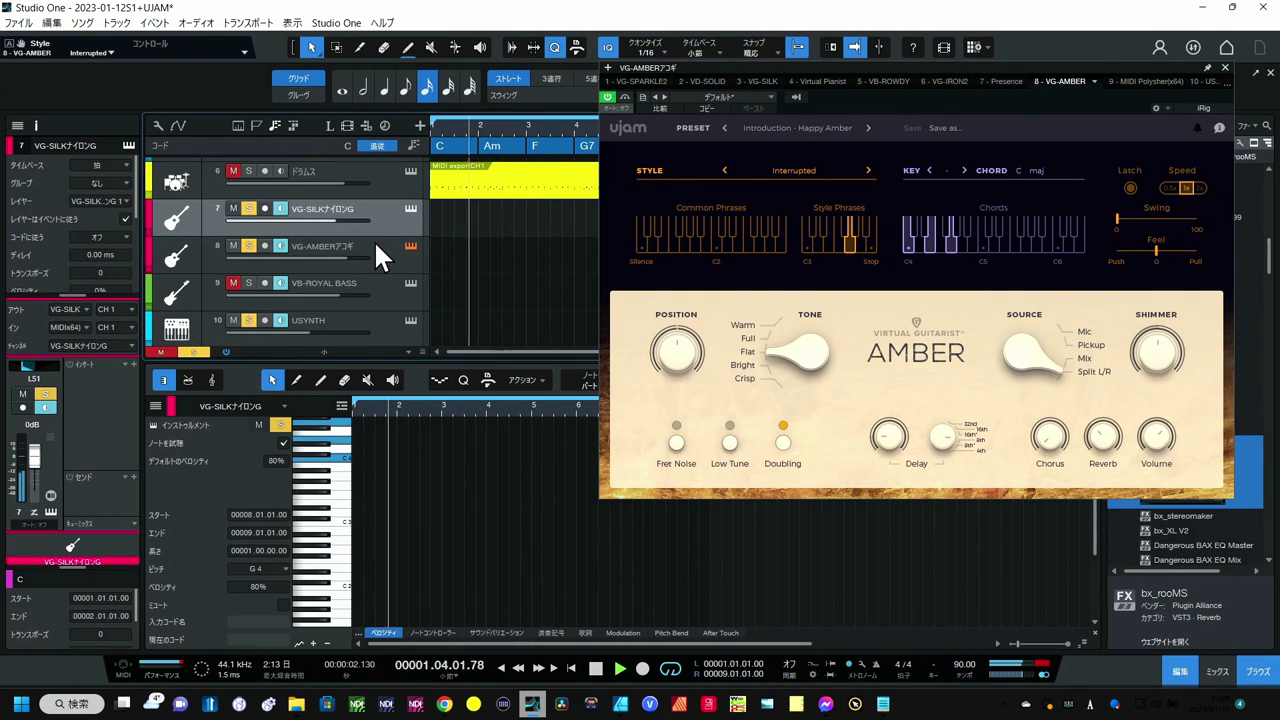
scroll(374, 240, "down", 1)
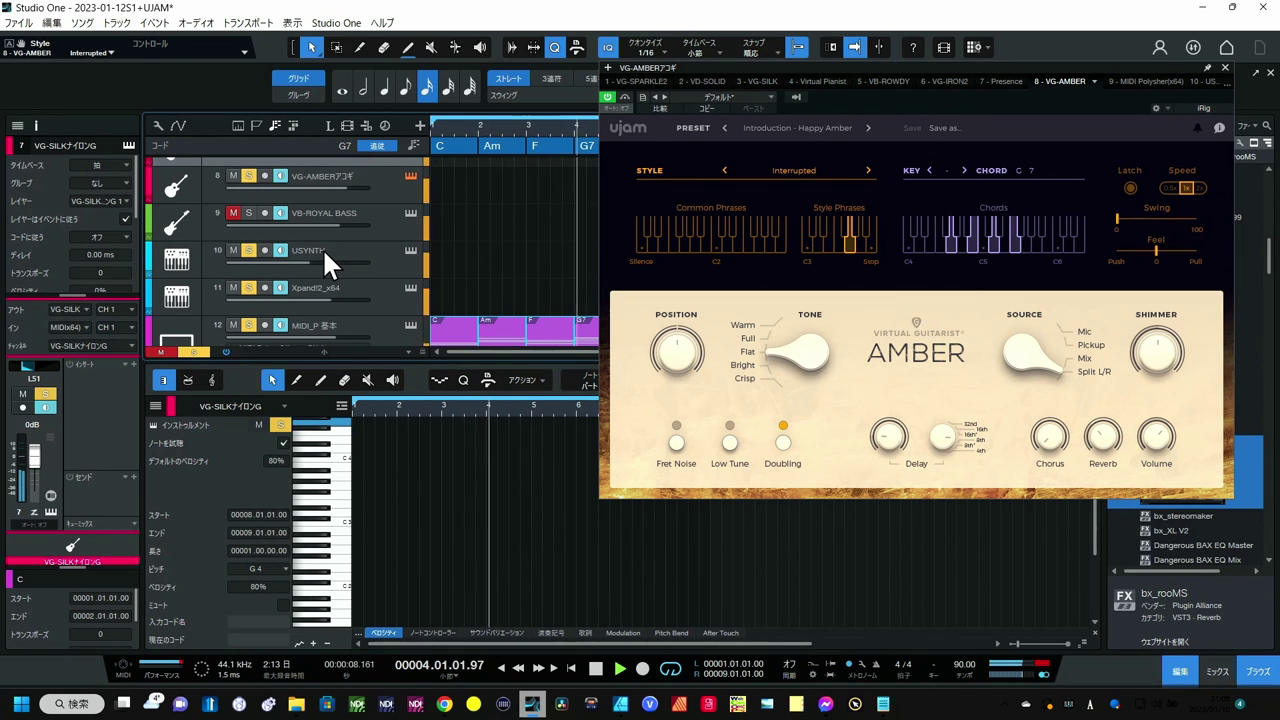
scroll(352, 249, "down", 1)
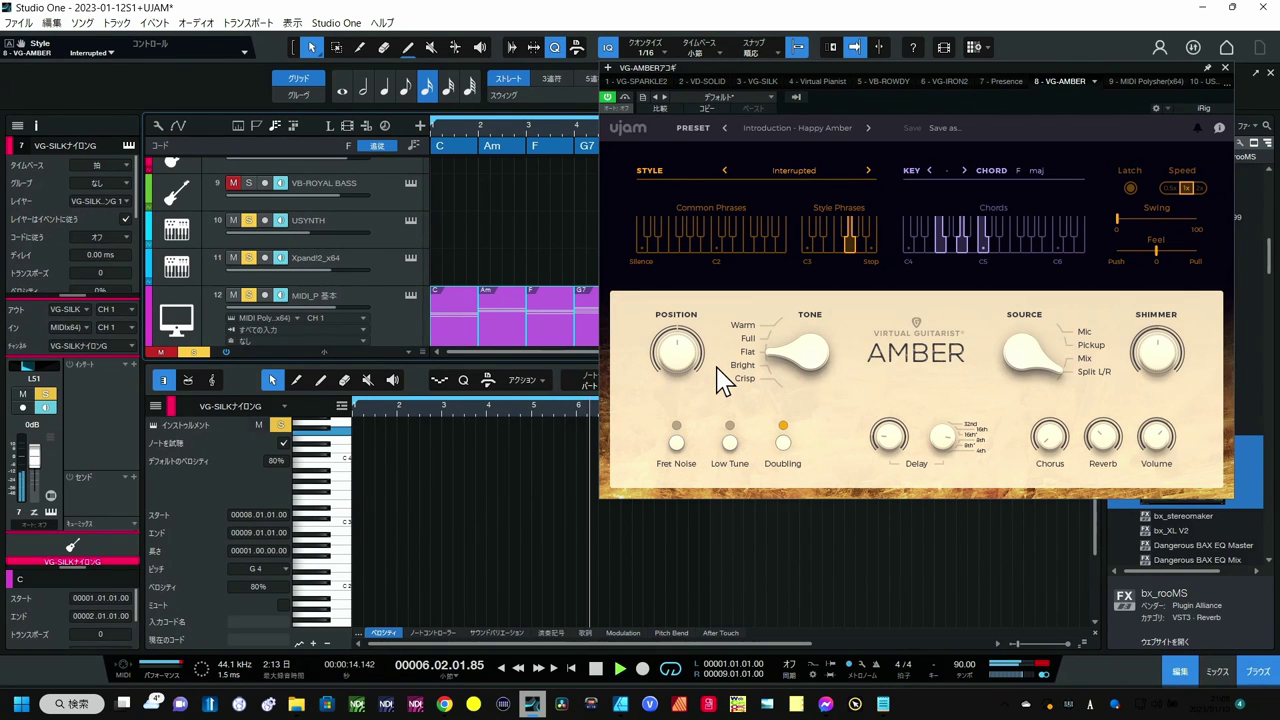
key("F3")
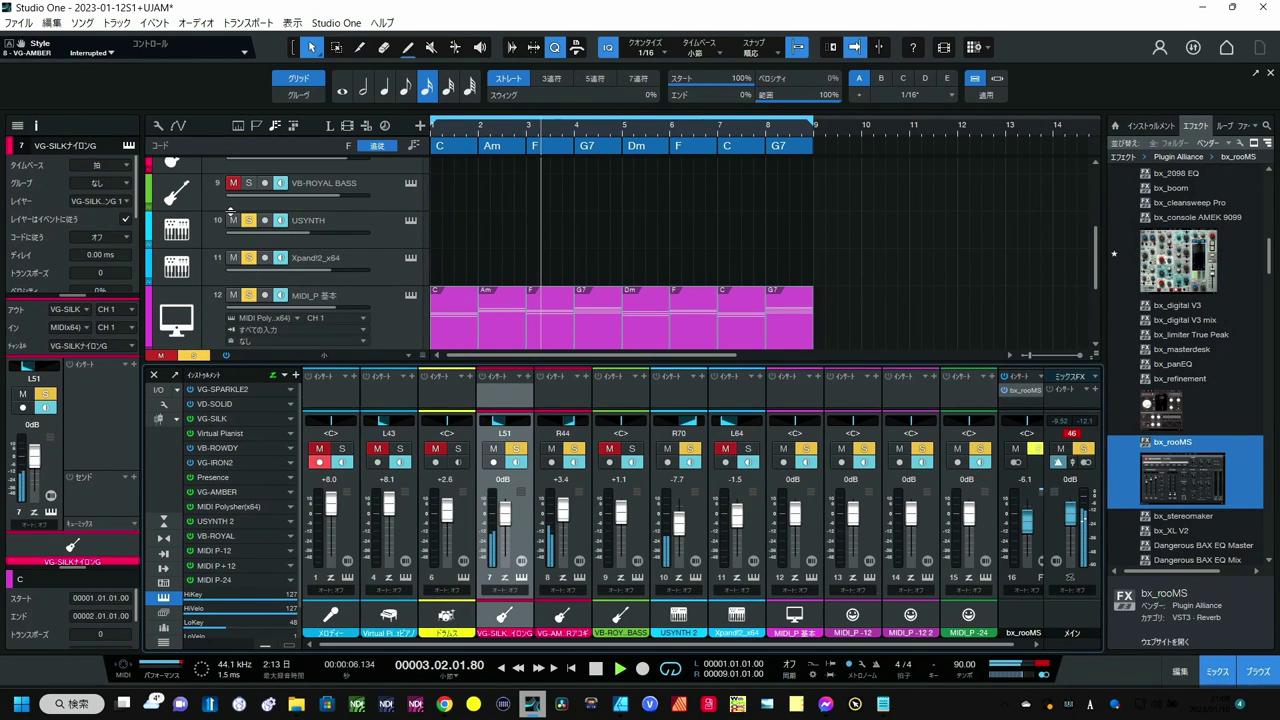
- Mute the VG-AMBERアコギ and VG-SILKナイロンG tracks during playback
scroll(216, 208, "up", 1)
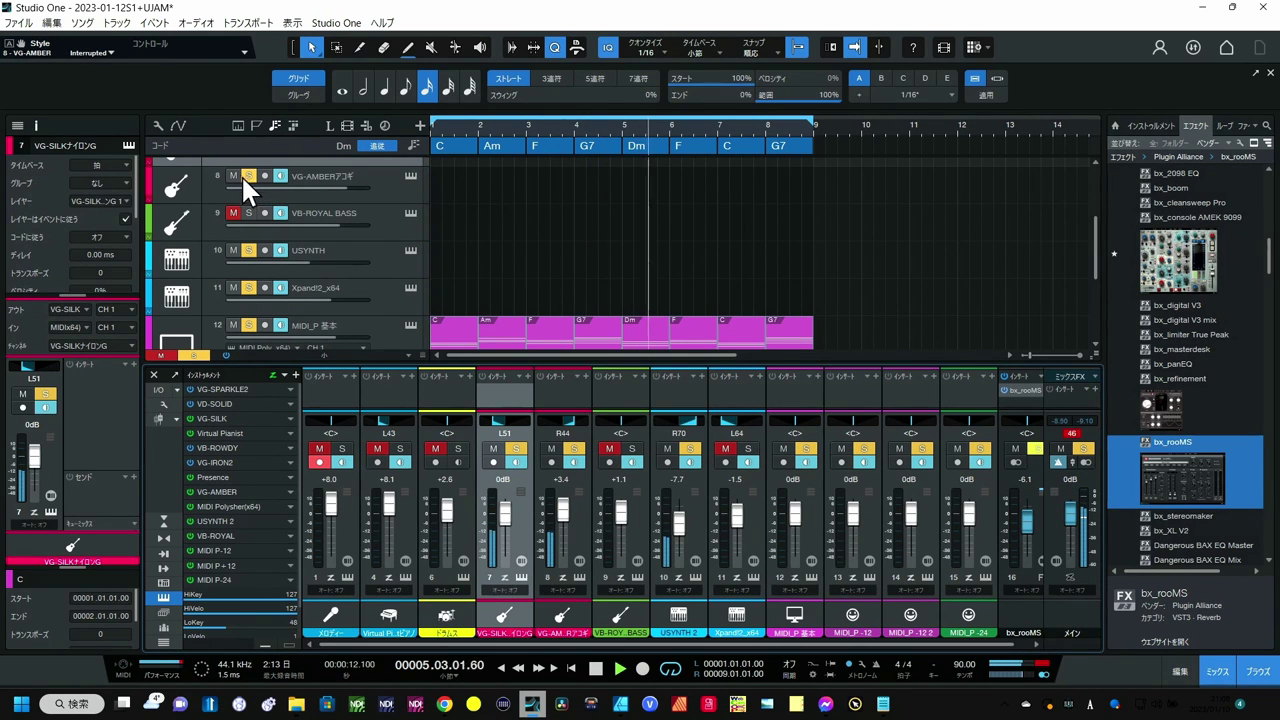
left_click(232, 172)
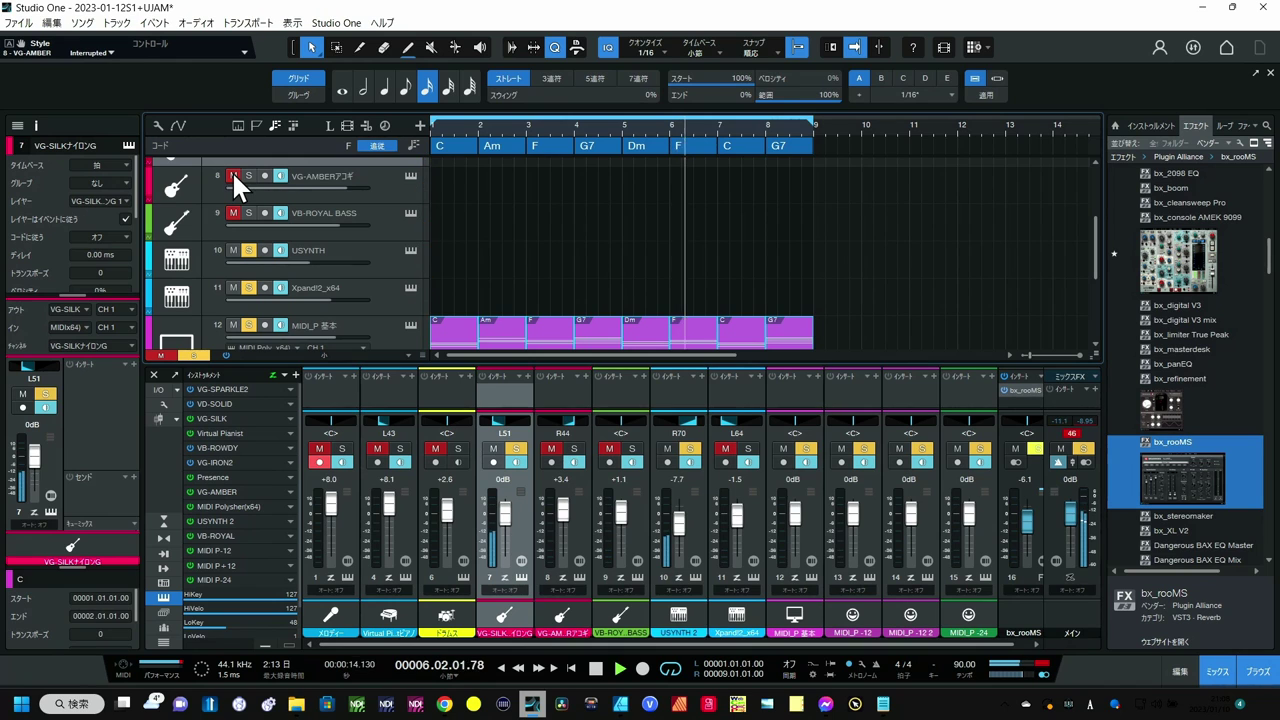
scroll(249, 178, "up", 1)
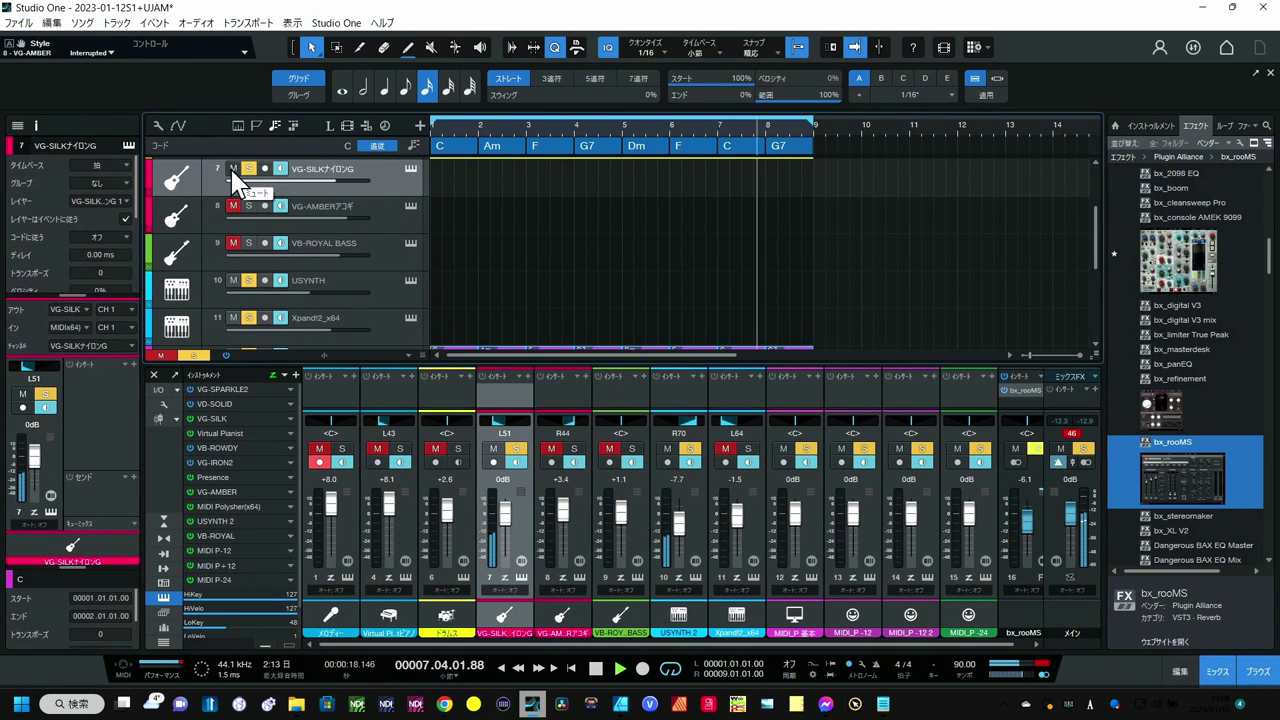
left_click(232, 168)
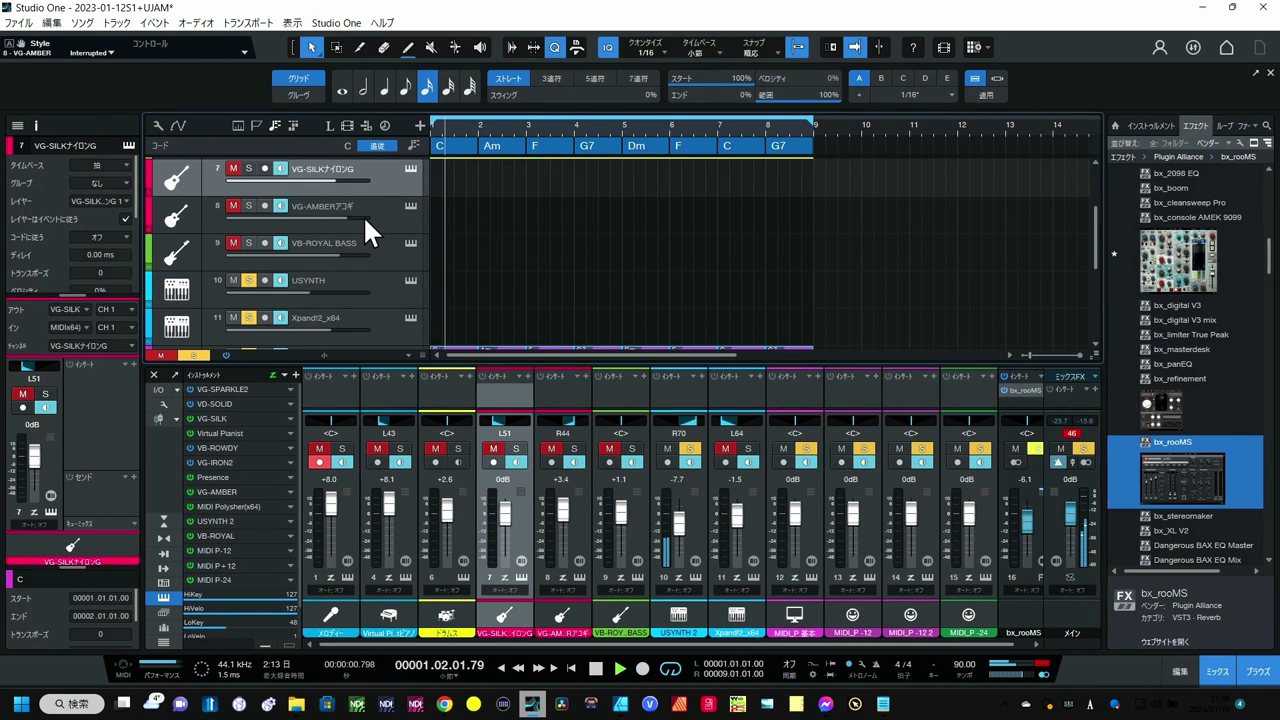
- View the chord notes arriving in the MIDI_P 基本 track's MIDI Polysher, close its window and stop playback
scroll(365, 218, "down", 3)
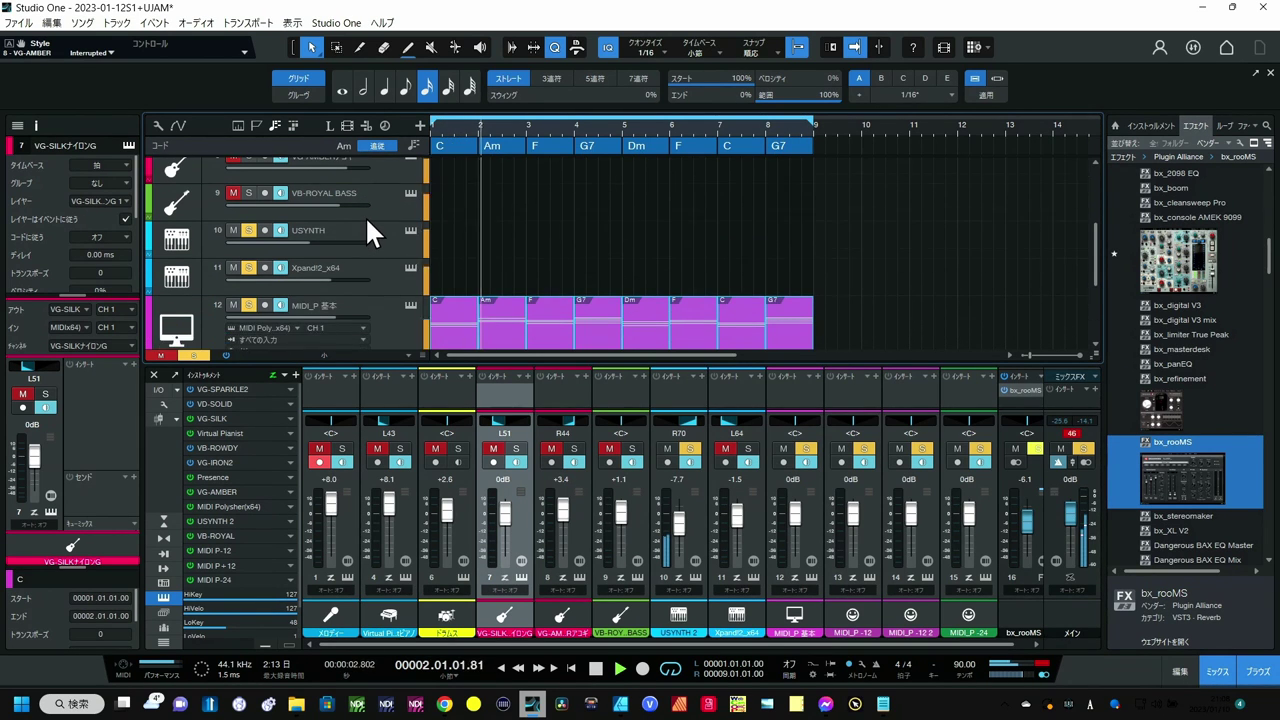
scroll(365, 230, "down", 1)
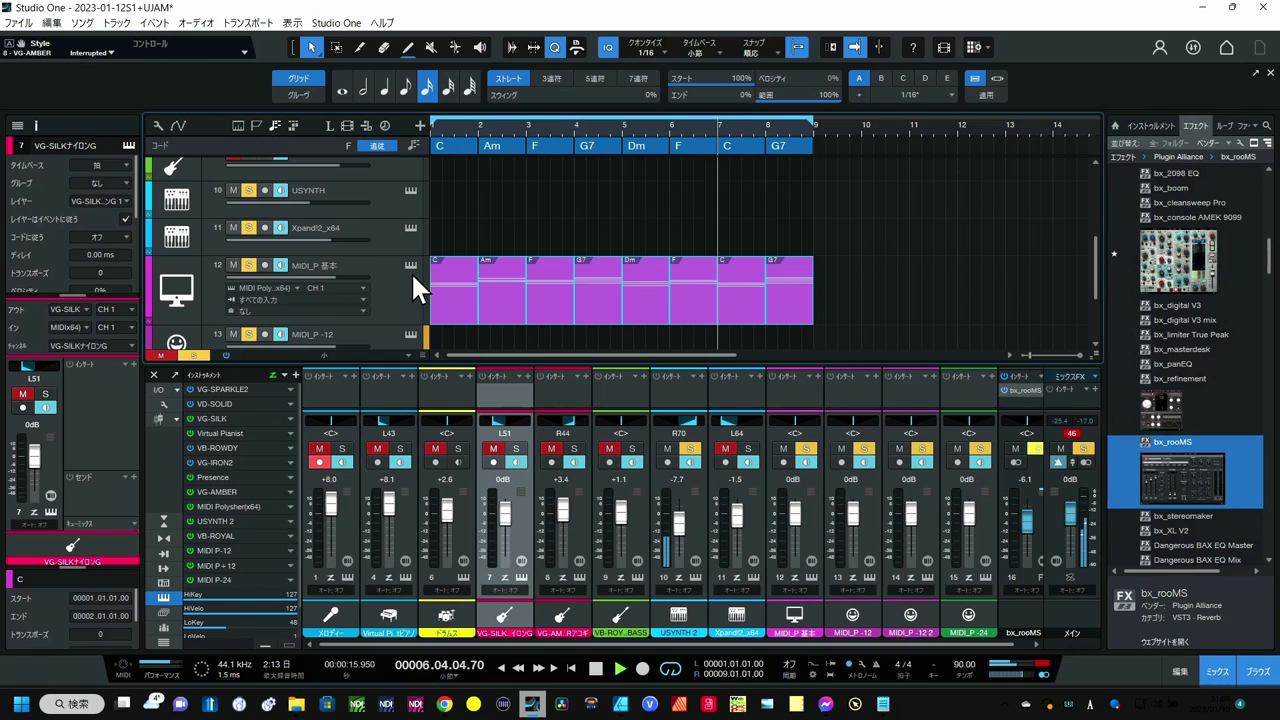
left_click(410, 263)
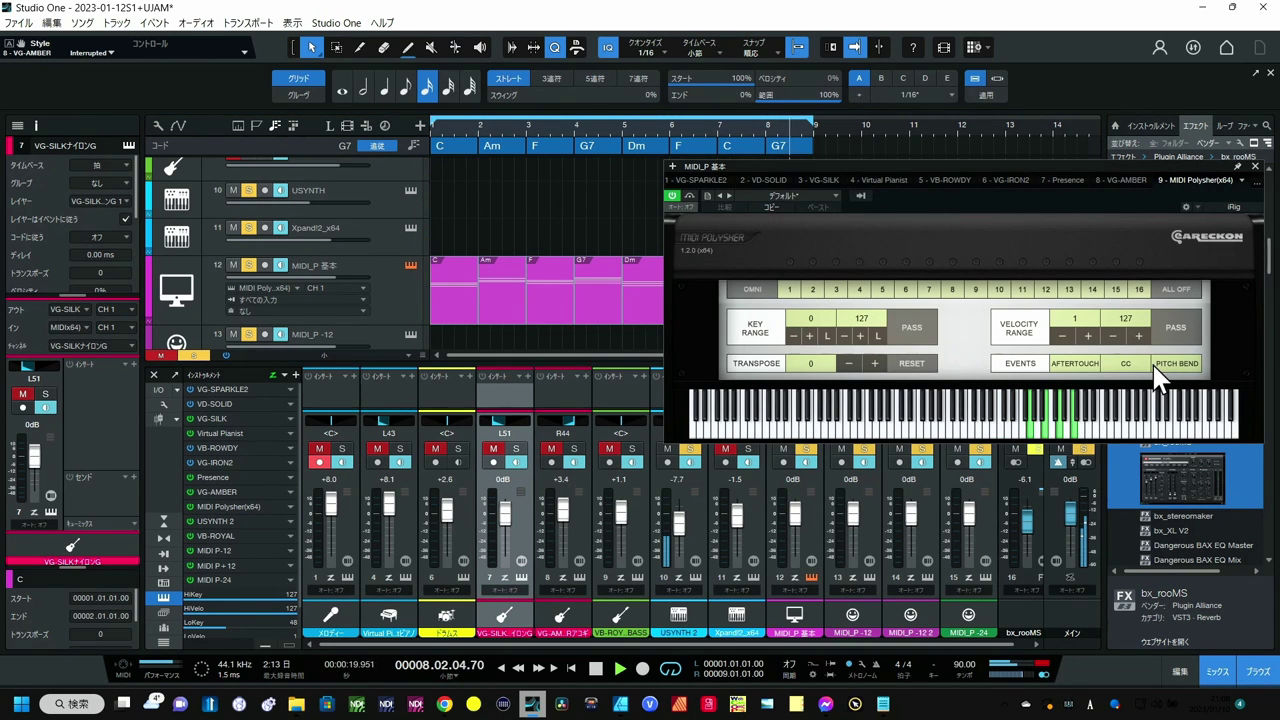
left_click(1255, 166)
key("space")
- Mute the USYNTH 2 channel in the mixer to isolate the soloed Xpand!2 sound
scroll(391, 202, "down", 1)
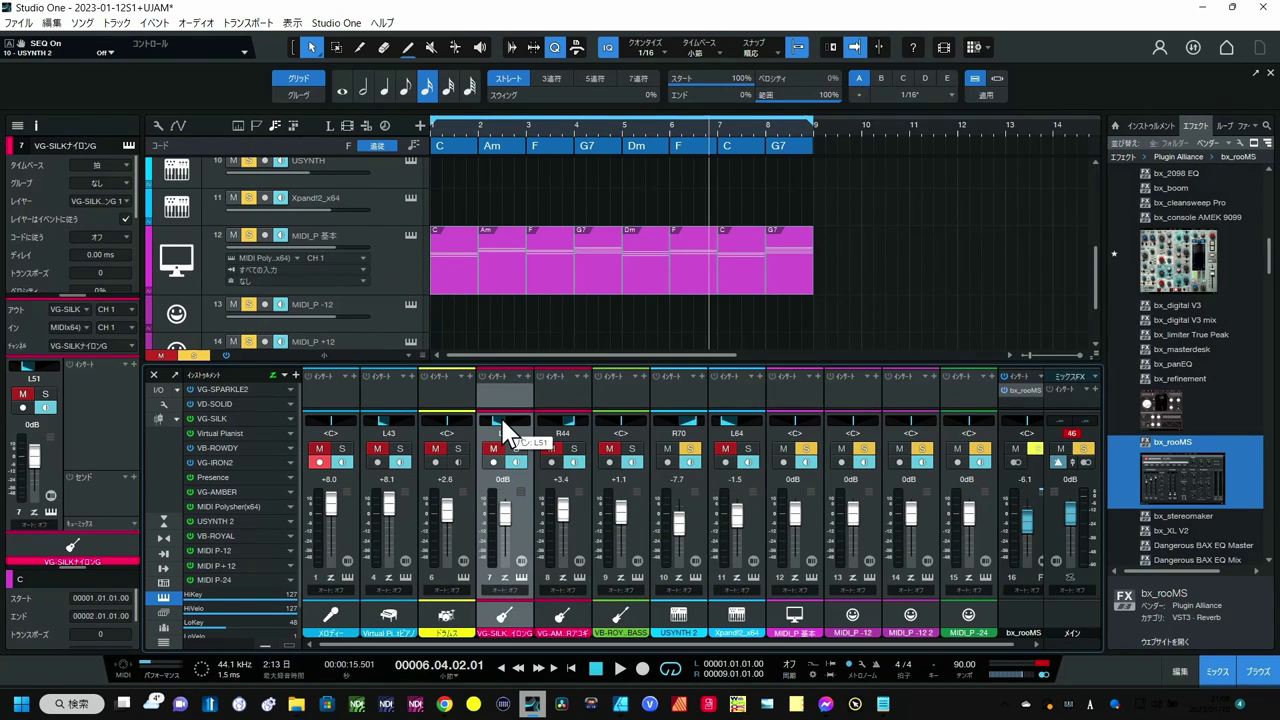
left_click(750, 448)
left_click(727, 448)
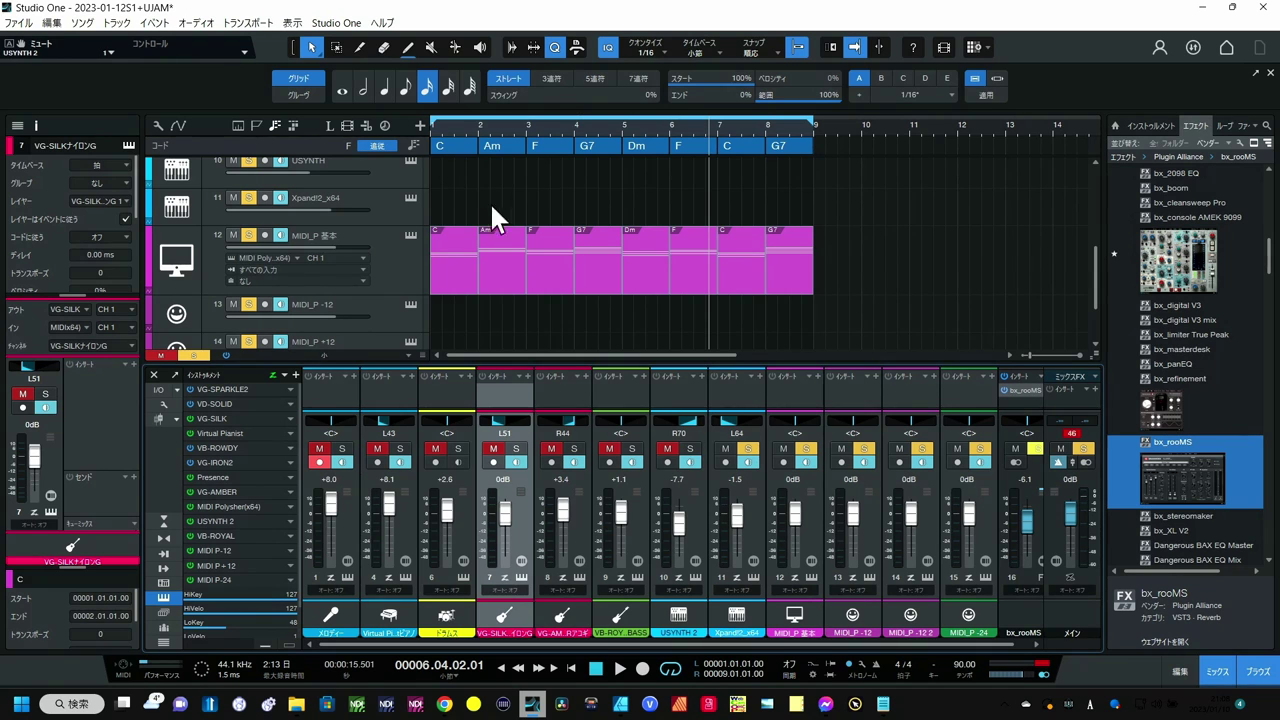
- Play the Xpand!2_x64 track from the song start, auditioning preset +11 Call To War 2 and ending on +12 Daft Strings
left_click(436, 127)
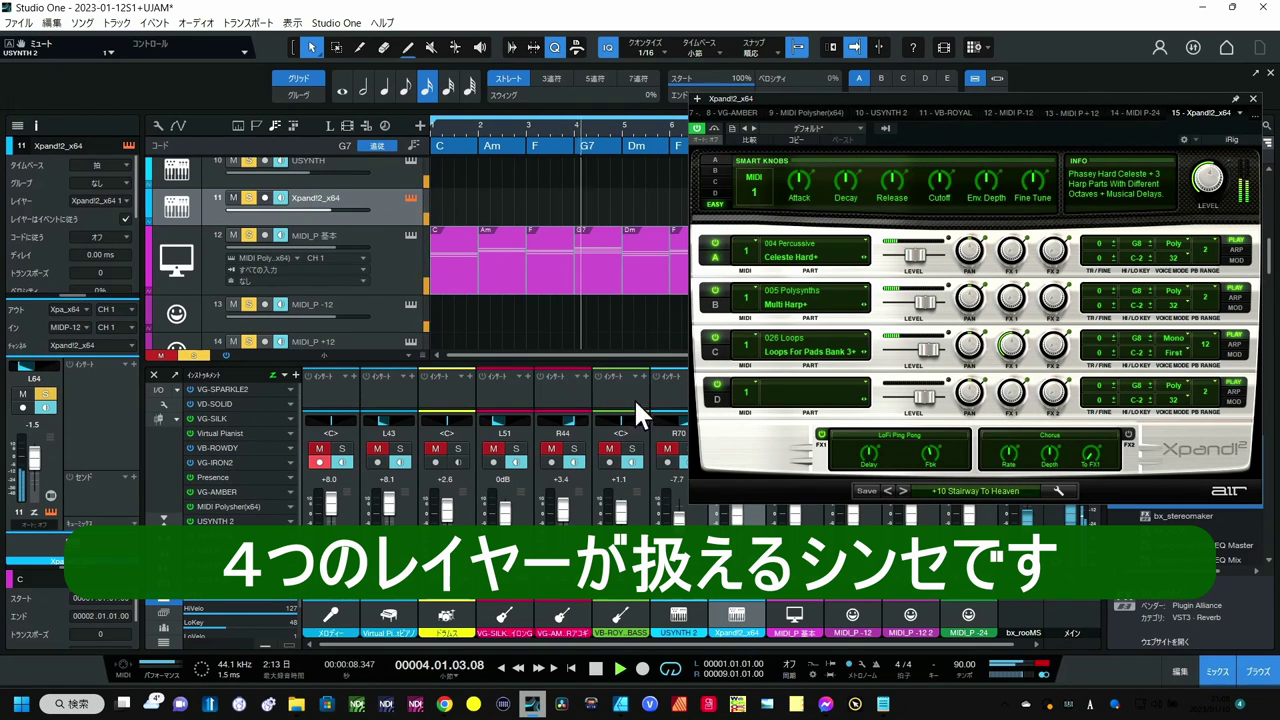
left_click(903, 490)
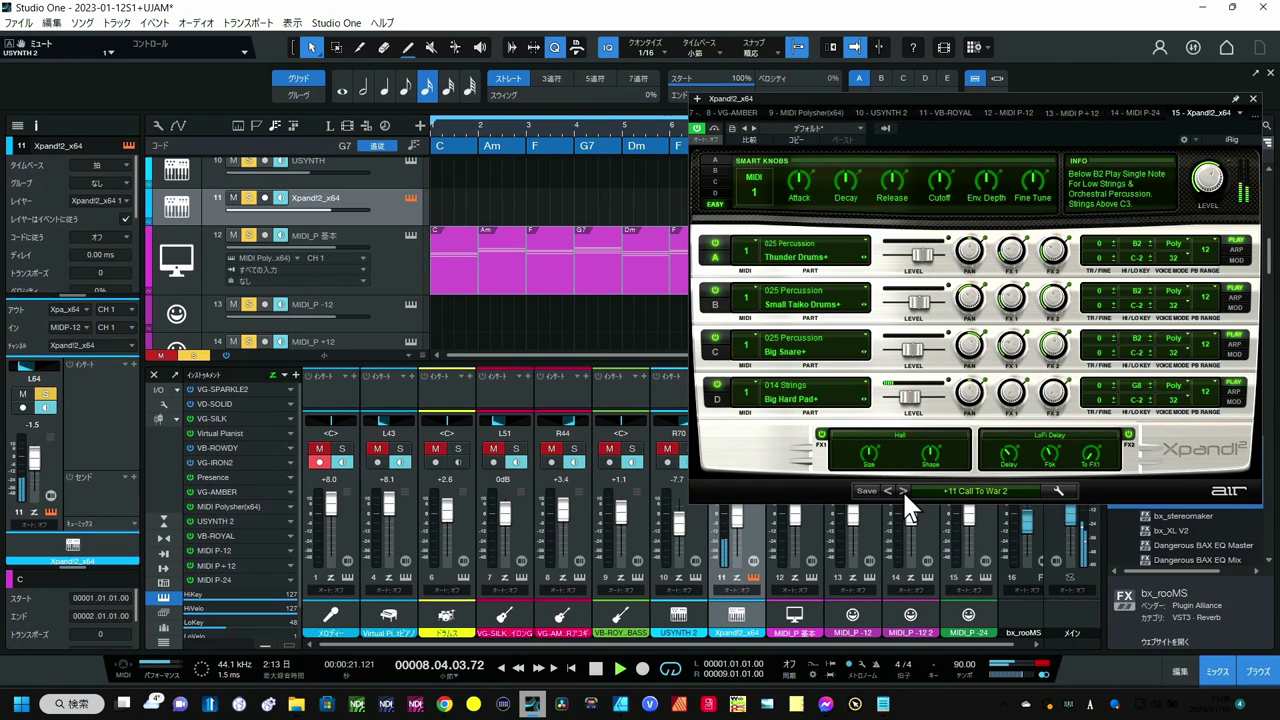
left_click(902, 489)
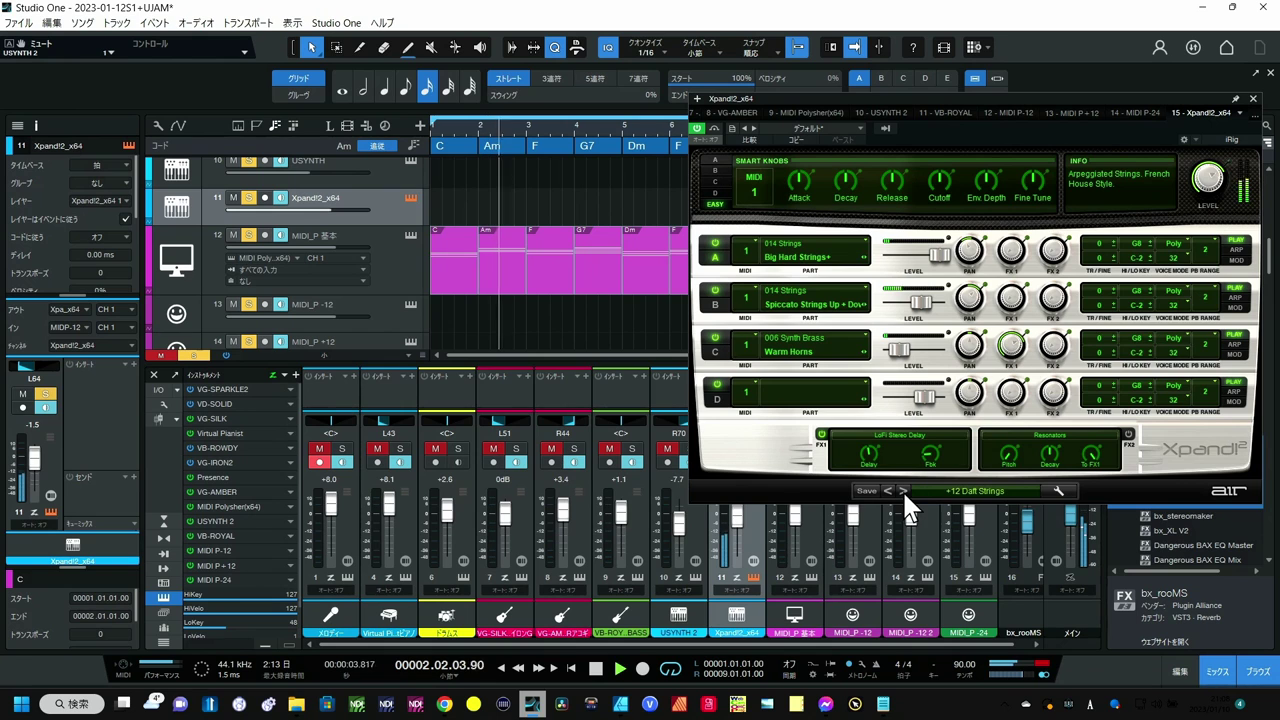
- Stop playback and change the chord track's bar 2 to G, bar 3 to C and bar 4 to Dm7
scroll(400, 266, "up", 1)
key("space")
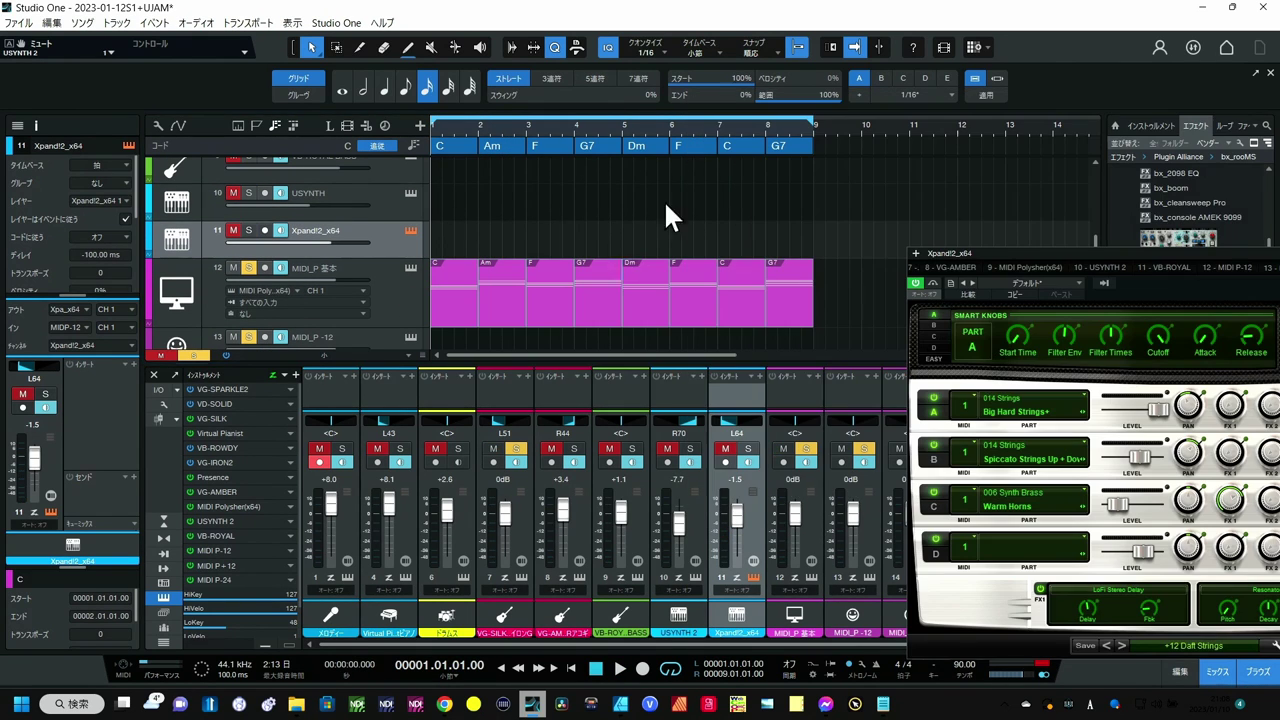
double_click(492, 145)
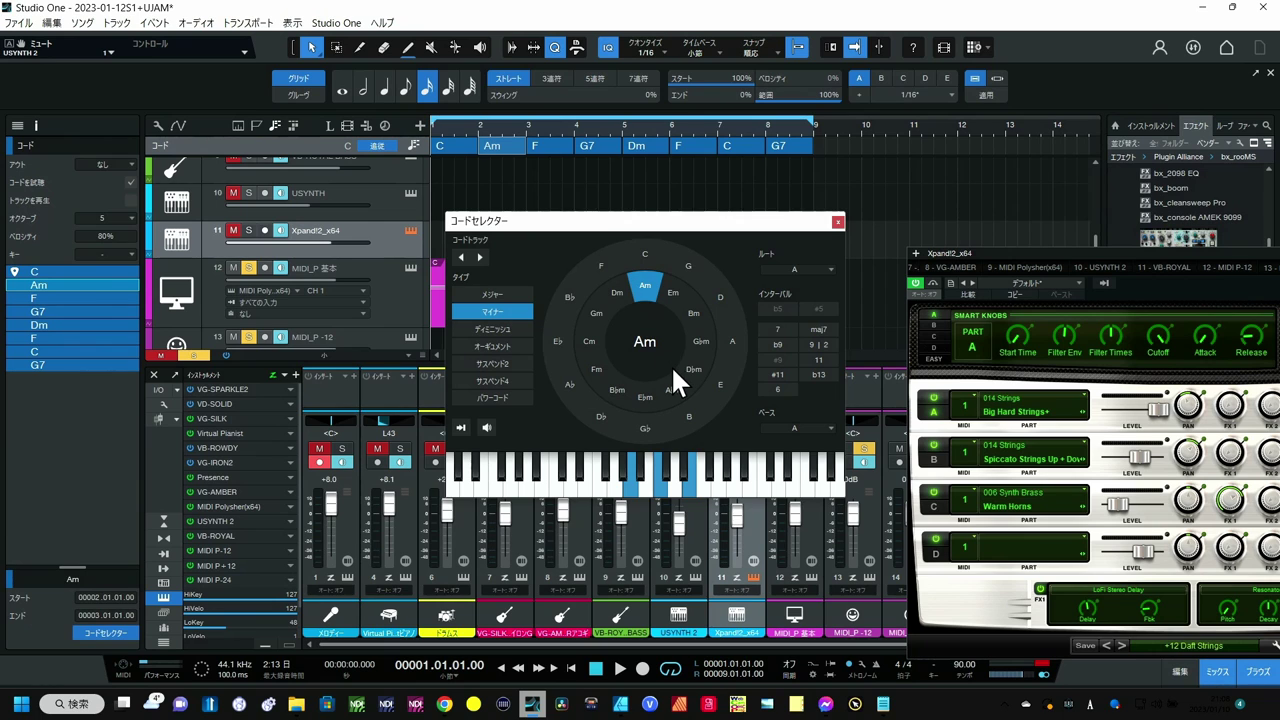
left_click(688, 266)
left_click(561, 150)
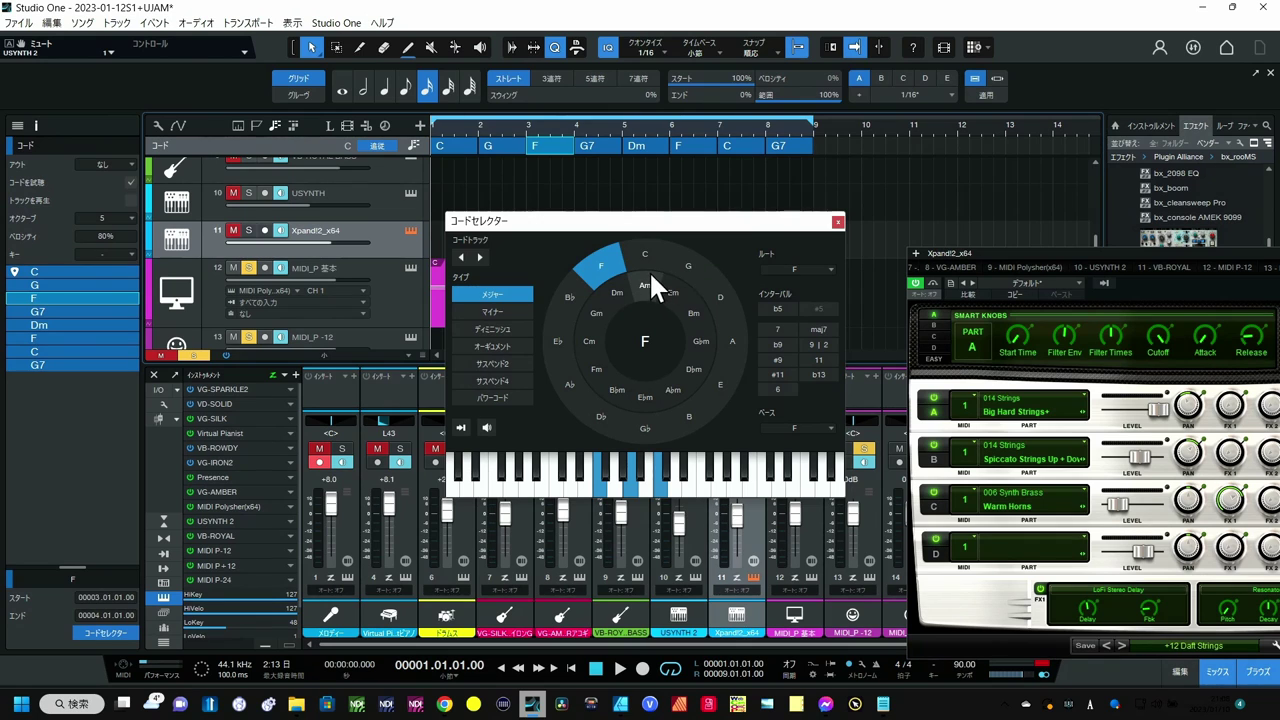
left_click(647, 255)
left_click(600, 146)
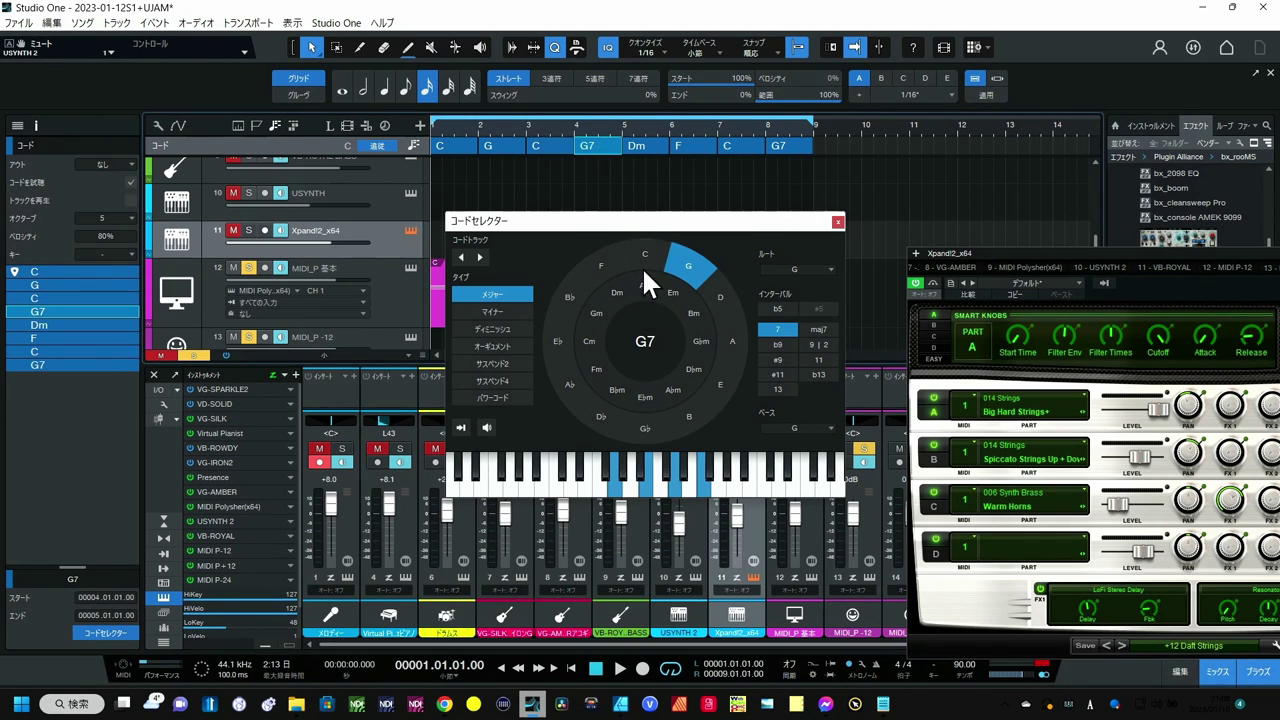
left_click(616, 292)
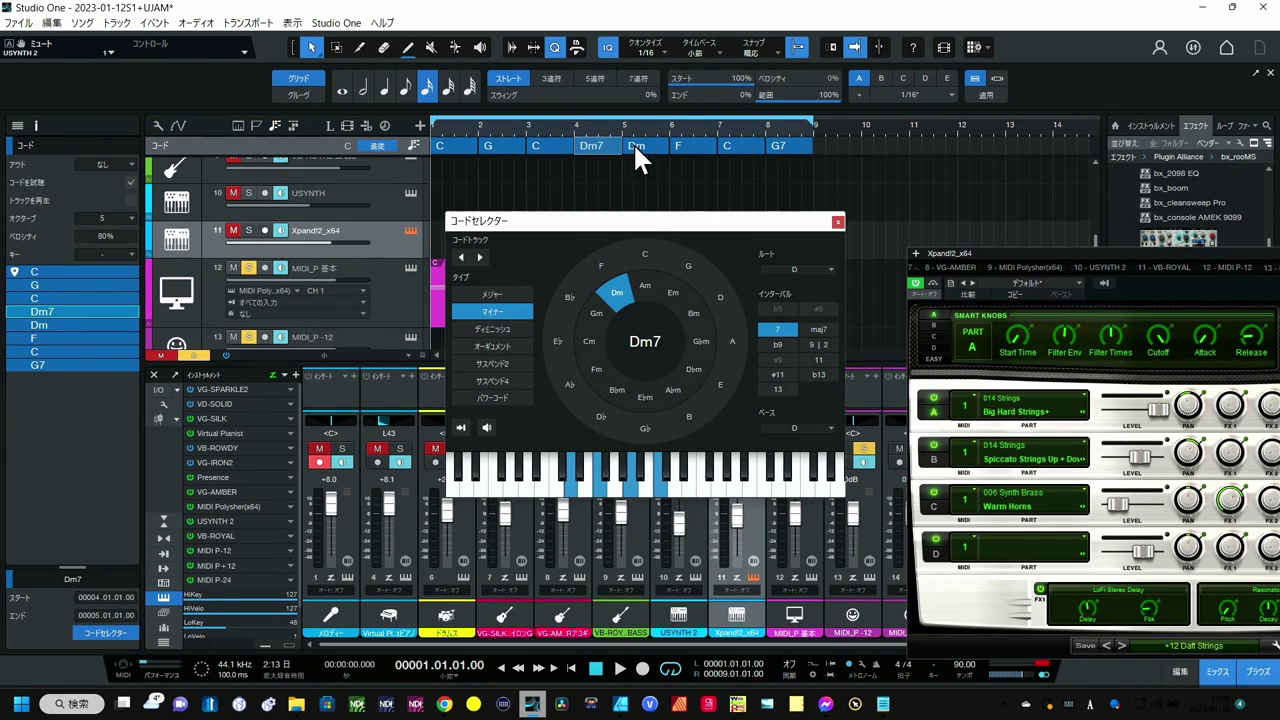
- Change chord track bars 5, 6 and 7 to Am, G and F, and close the chord selector and Xpand!2 windows
left_click(634, 146)
left_click(645, 290)
left_click(688, 266)
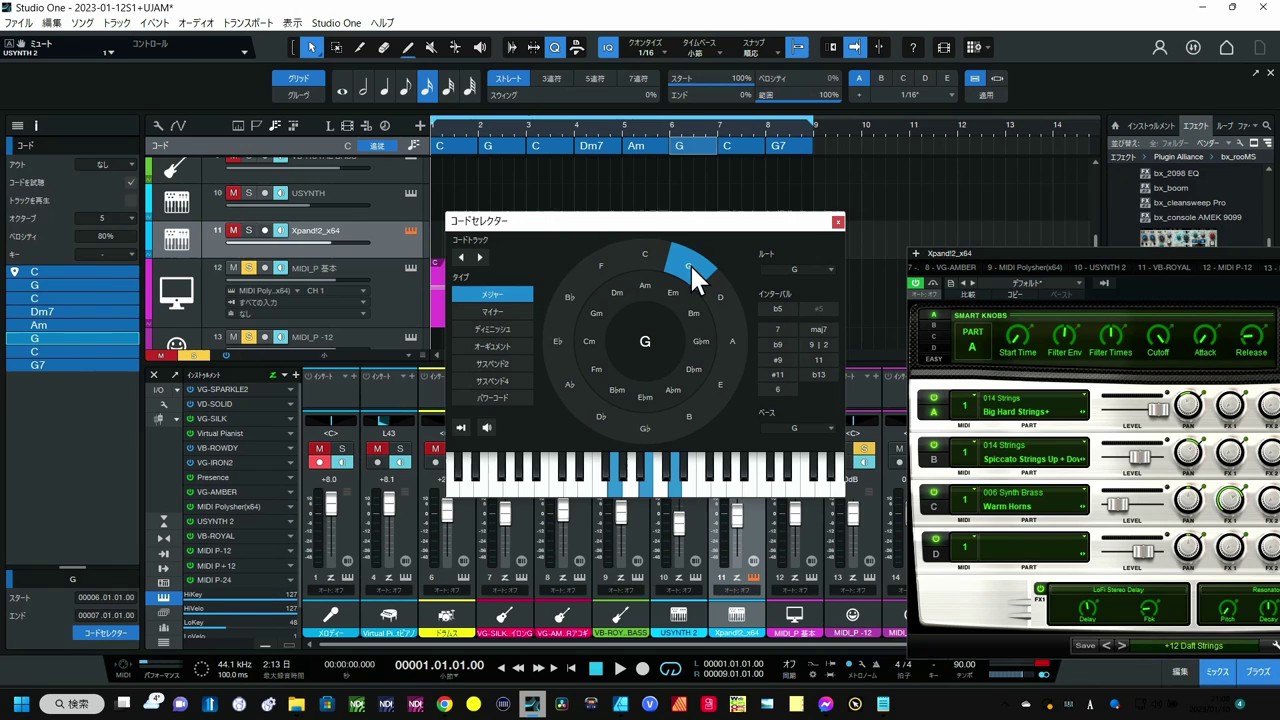
left_click(726, 146)
left_click(601, 266)
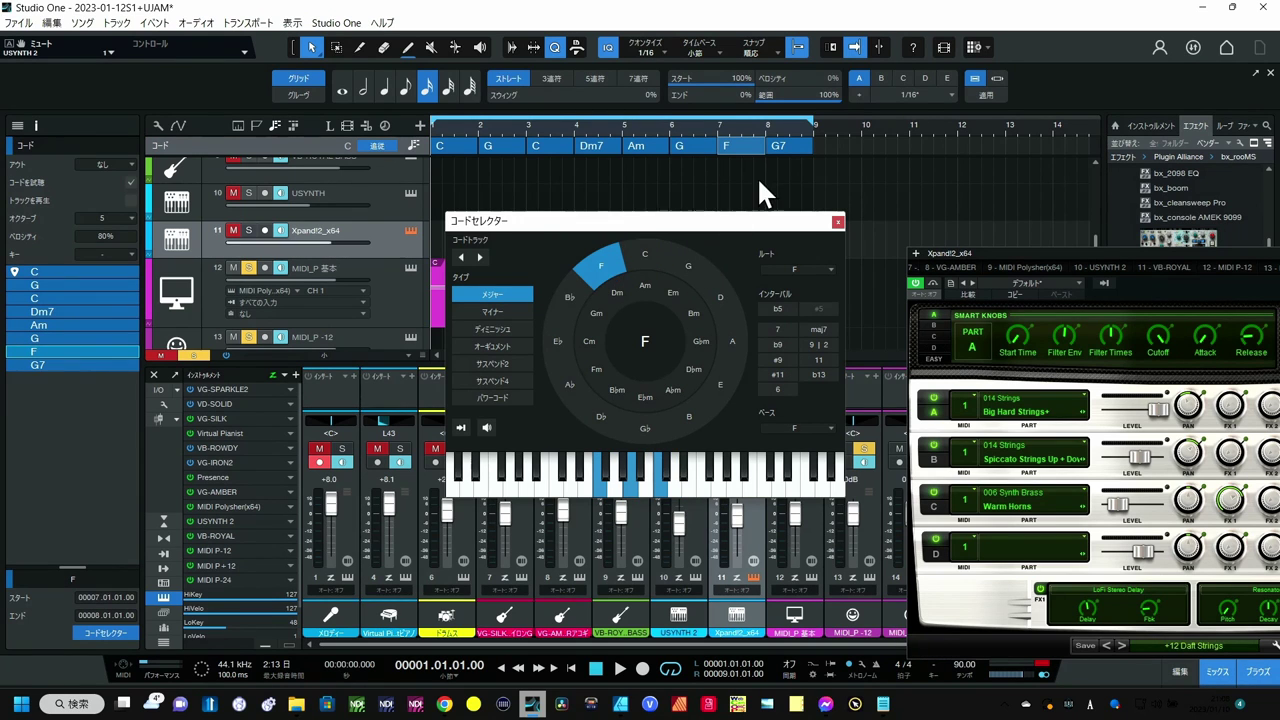
left_click(838, 221)
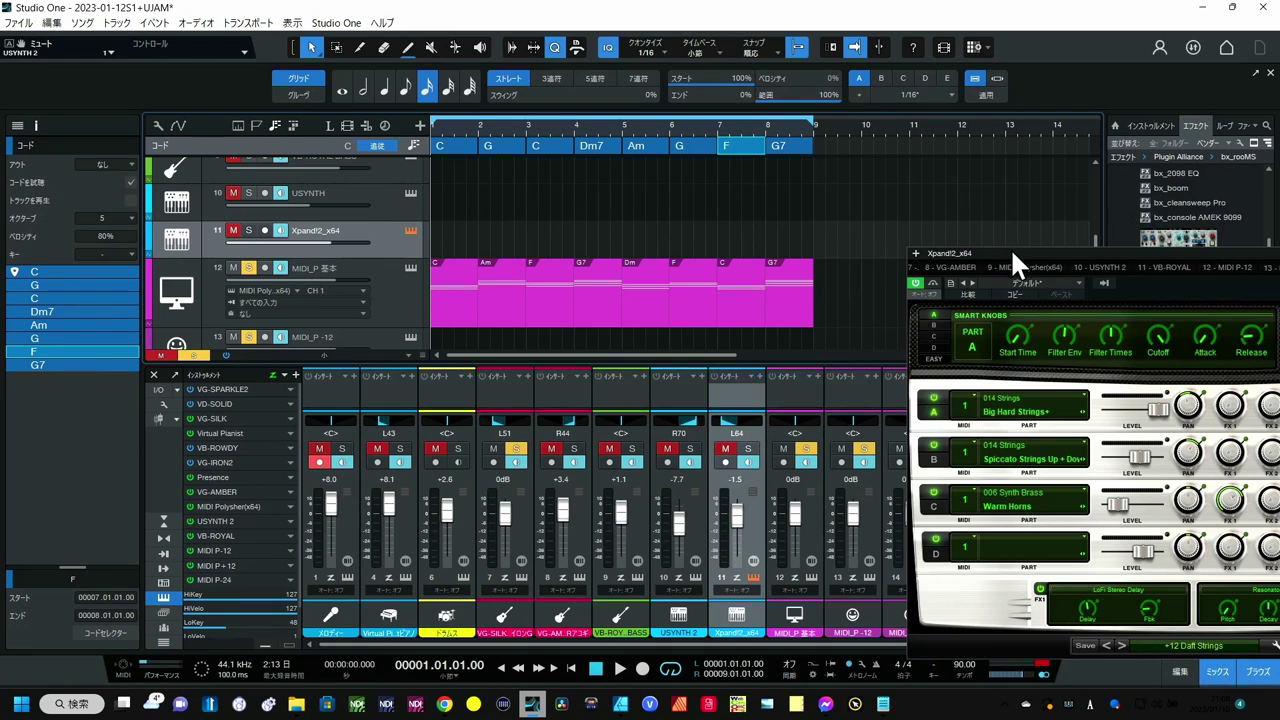
left_click_drag(1010, 247, 717, 111)
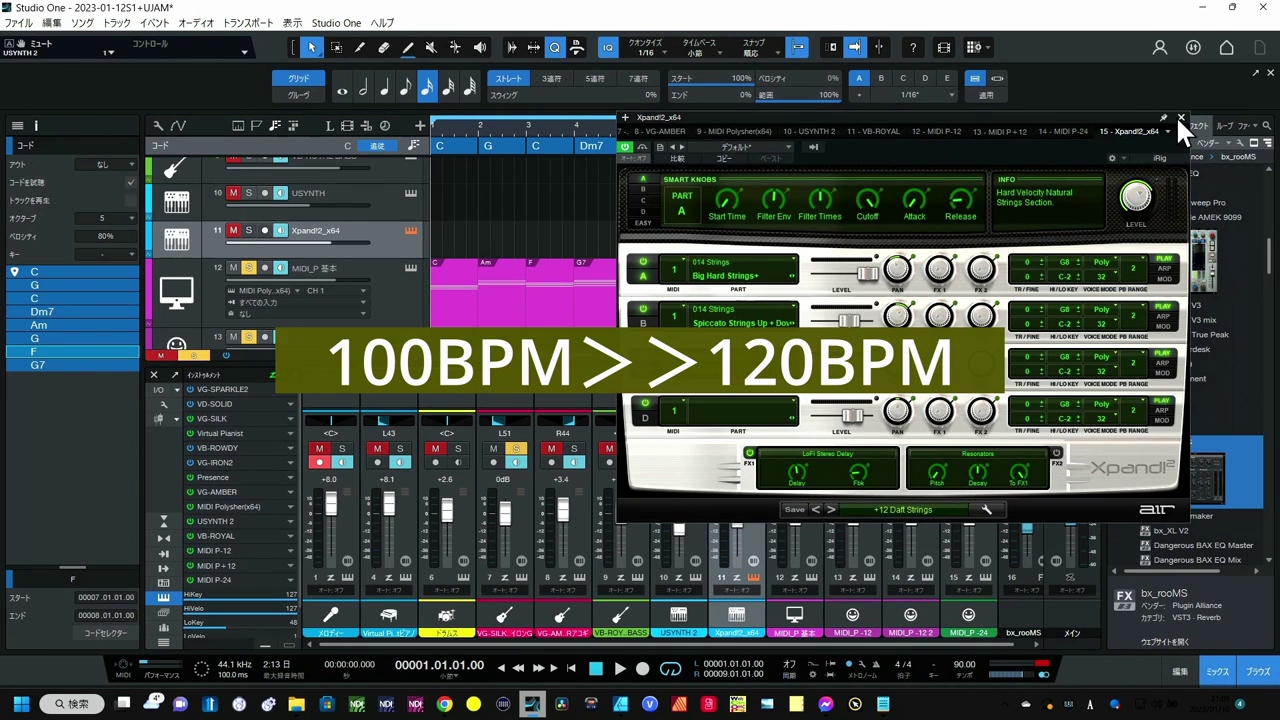
left_click(1180, 118)
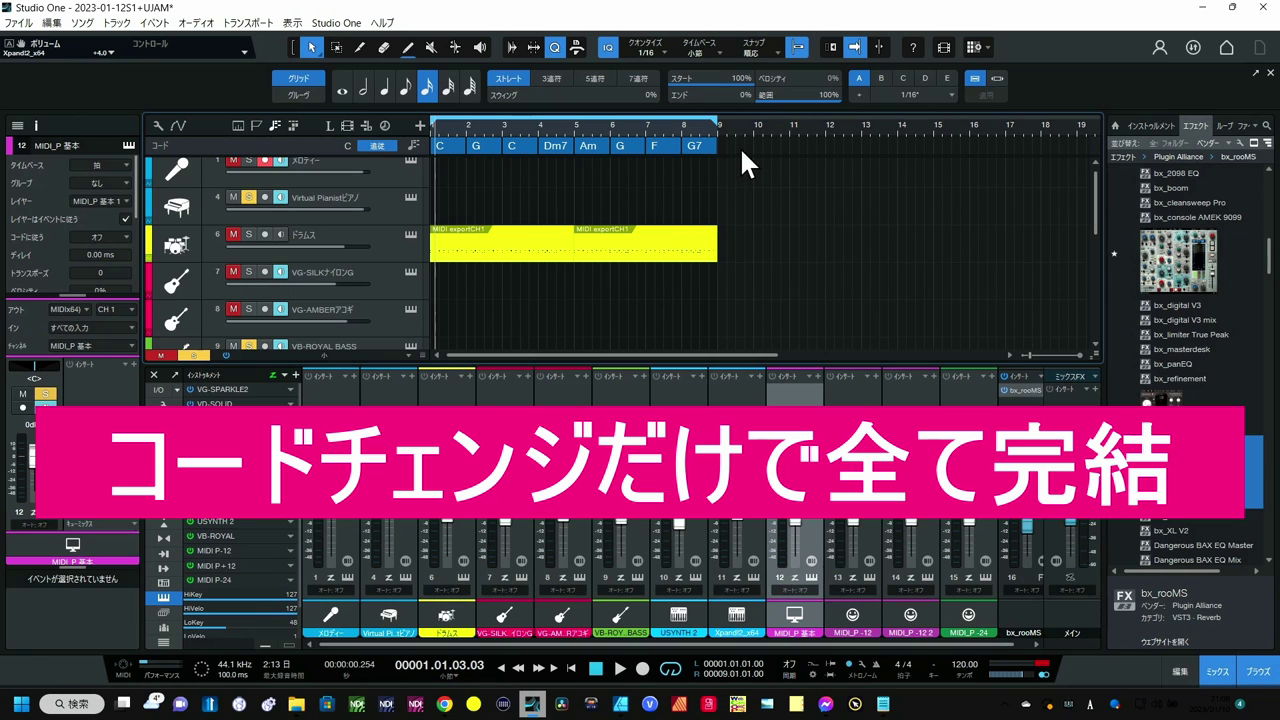
- Place the whole eight-bar chord progression from the chord track onto the MIDI_P 基本 track, starting at bar 1
left_click(705, 141)
scroll(529, 170, "down", 3)
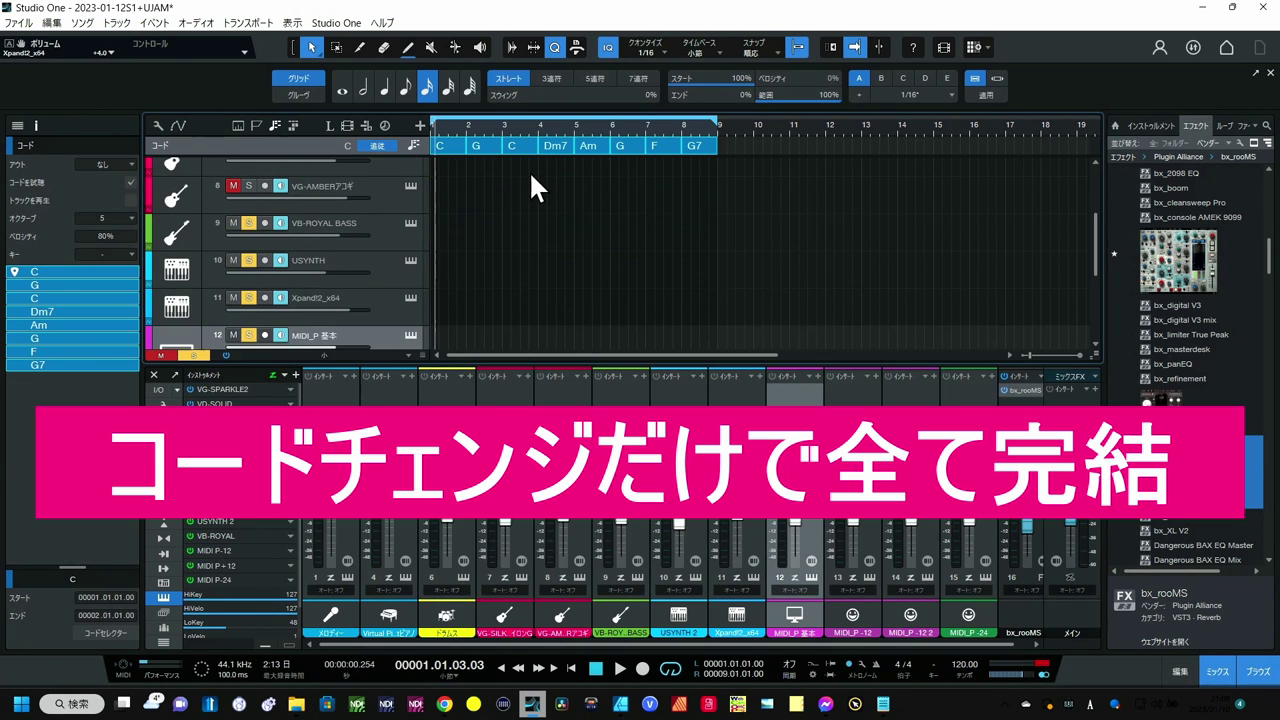
scroll(529, 170, "down", 3)
left_click_drag(447, 145, 439, 241)
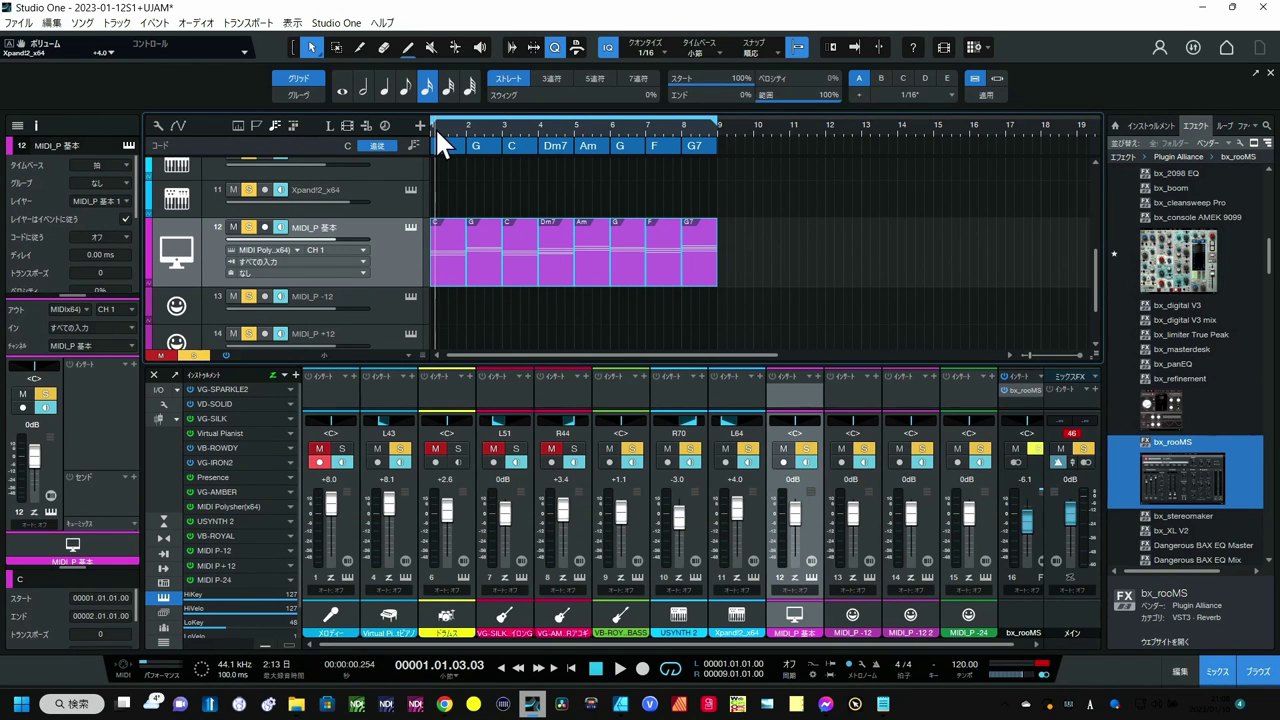
- Play the song from near its start with ドラムス soloed and the USYNTH and Xpand!2_x64 tracks muted
left_click(434, 127)
scroll(409, 168, "up", 3)
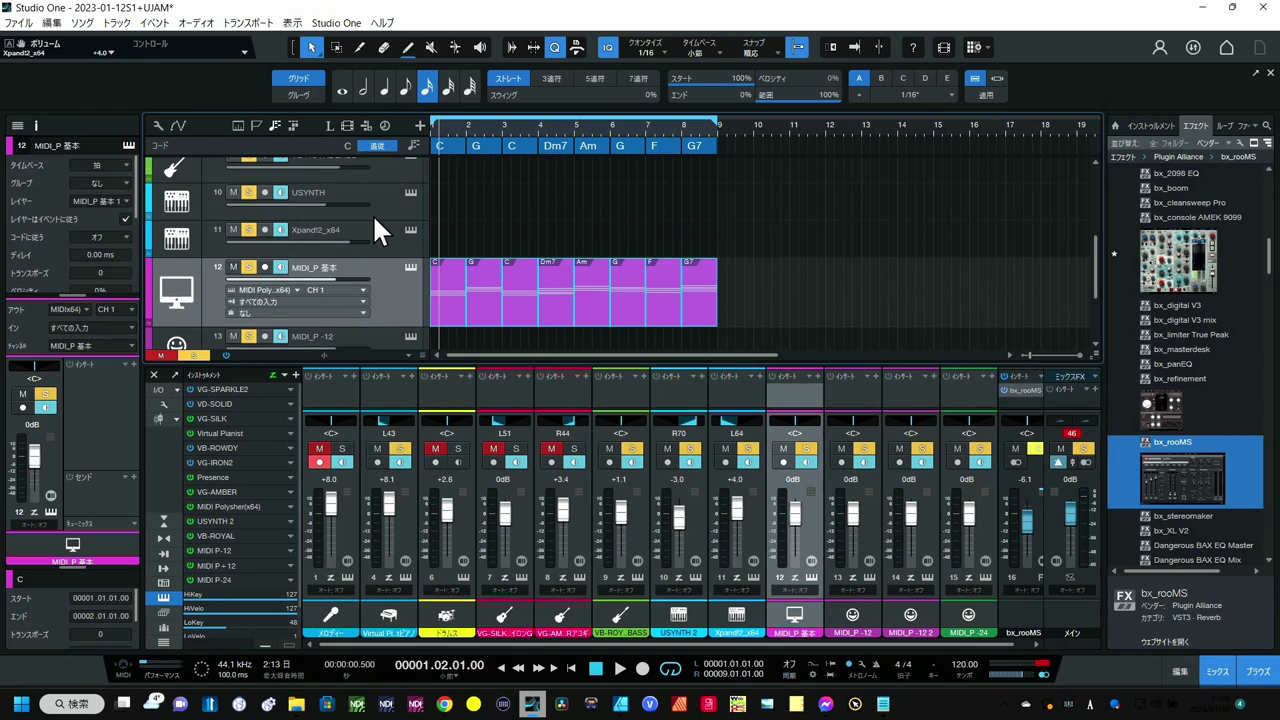
scroll(375, 232, "up", 4)
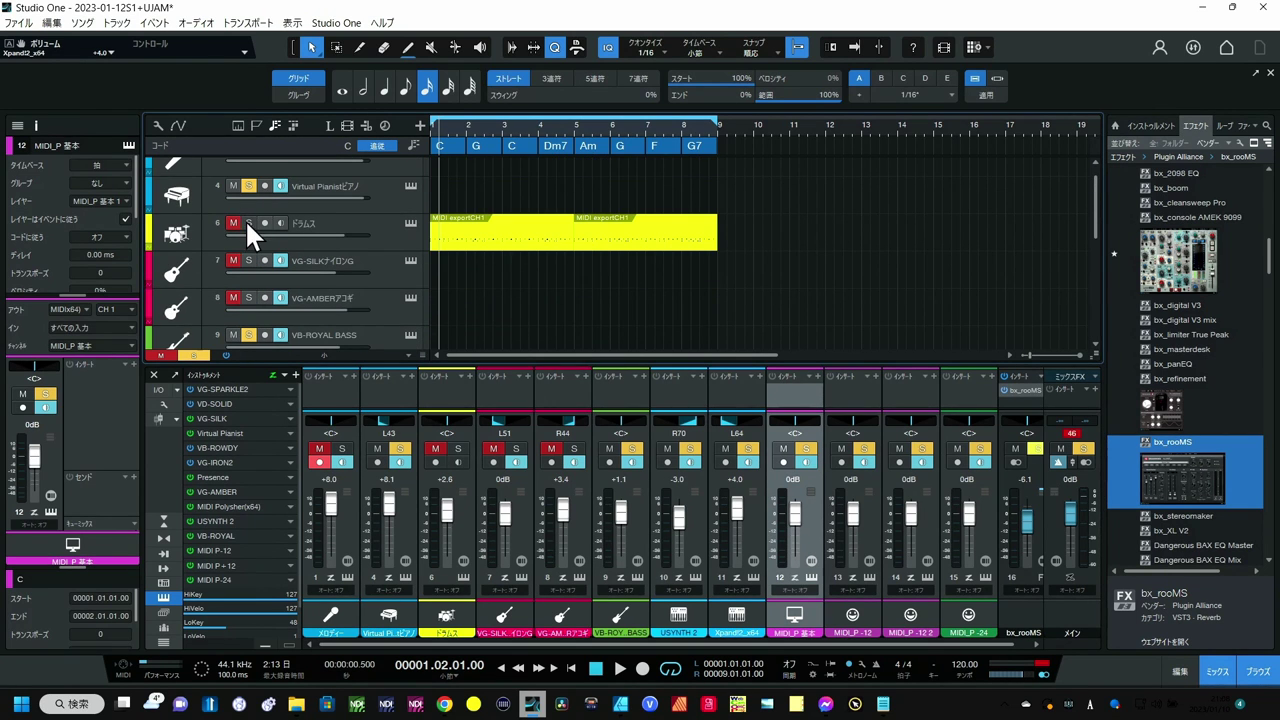
scroll(246, 219, "down", 3)
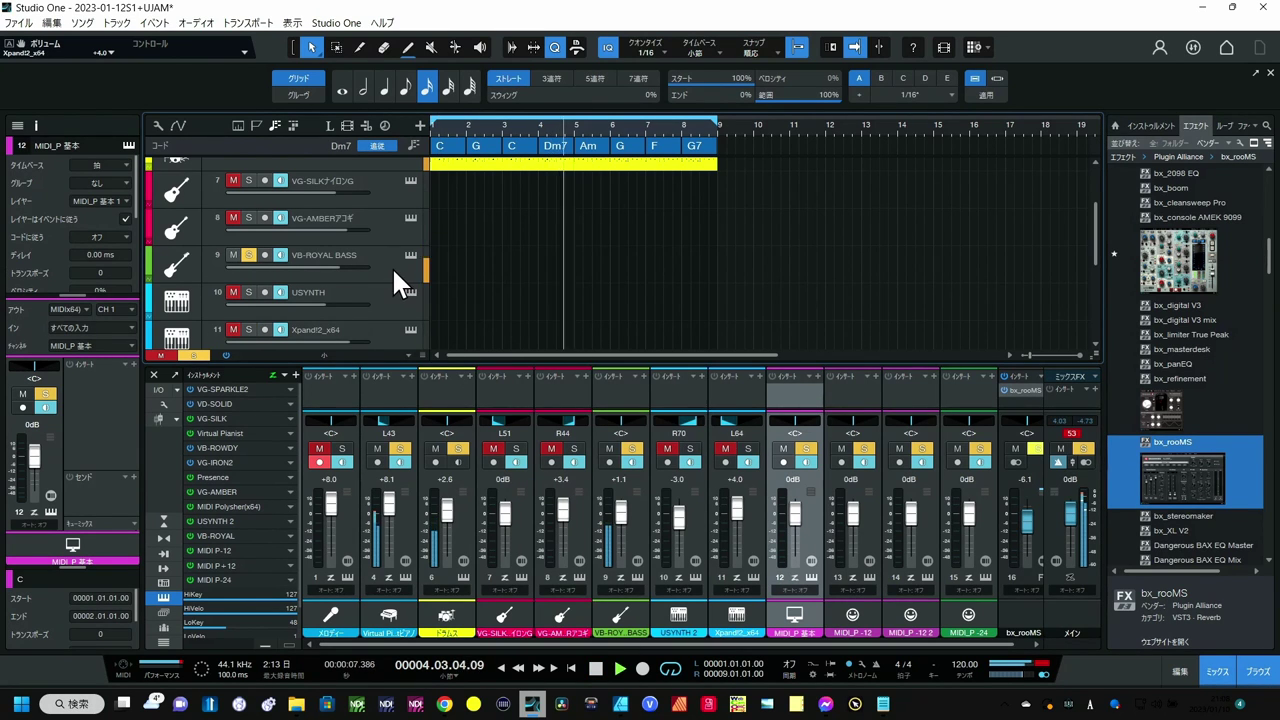
scroll(392, 270, "up", 1)
scroll(392, 284, "up", 1)
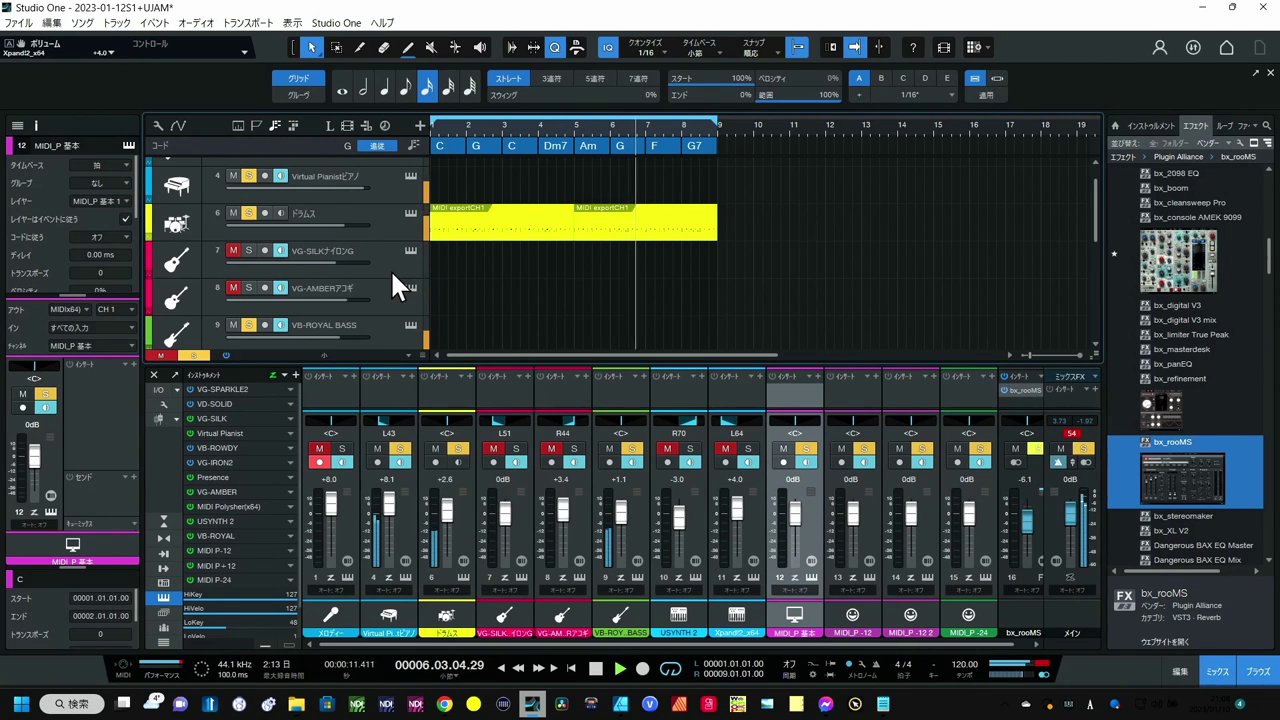
scroll(390, 269, "up", 1)
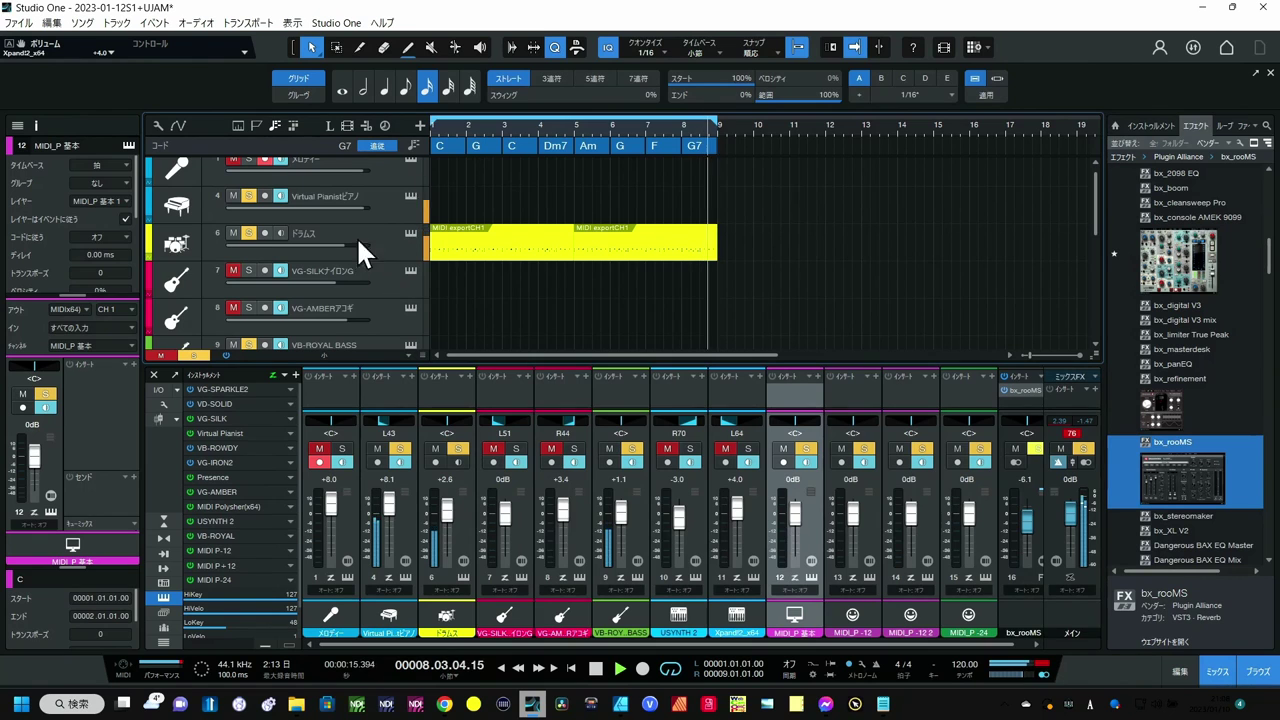
- Audition the Virtual Pianistピアノ track with MIDI P-12 as its input source and settle on MIDI Polysher(x64)
left_click(381, 200)
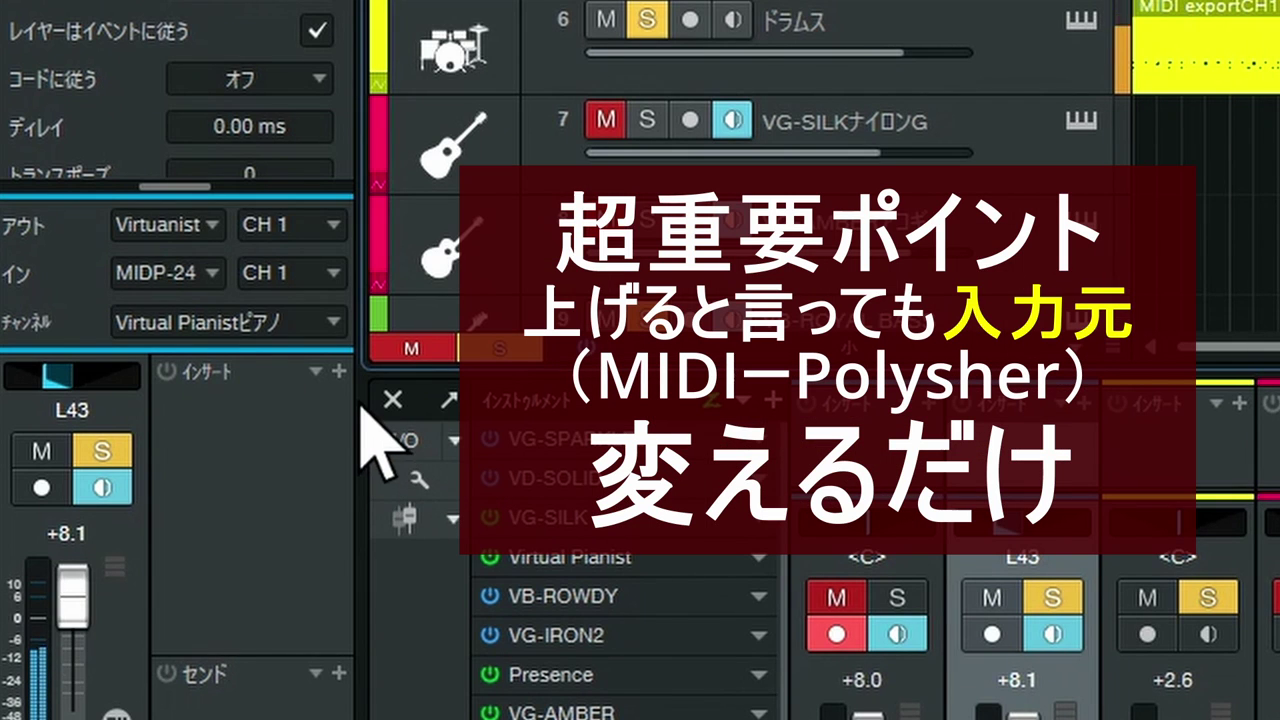
left_click(222, 276)
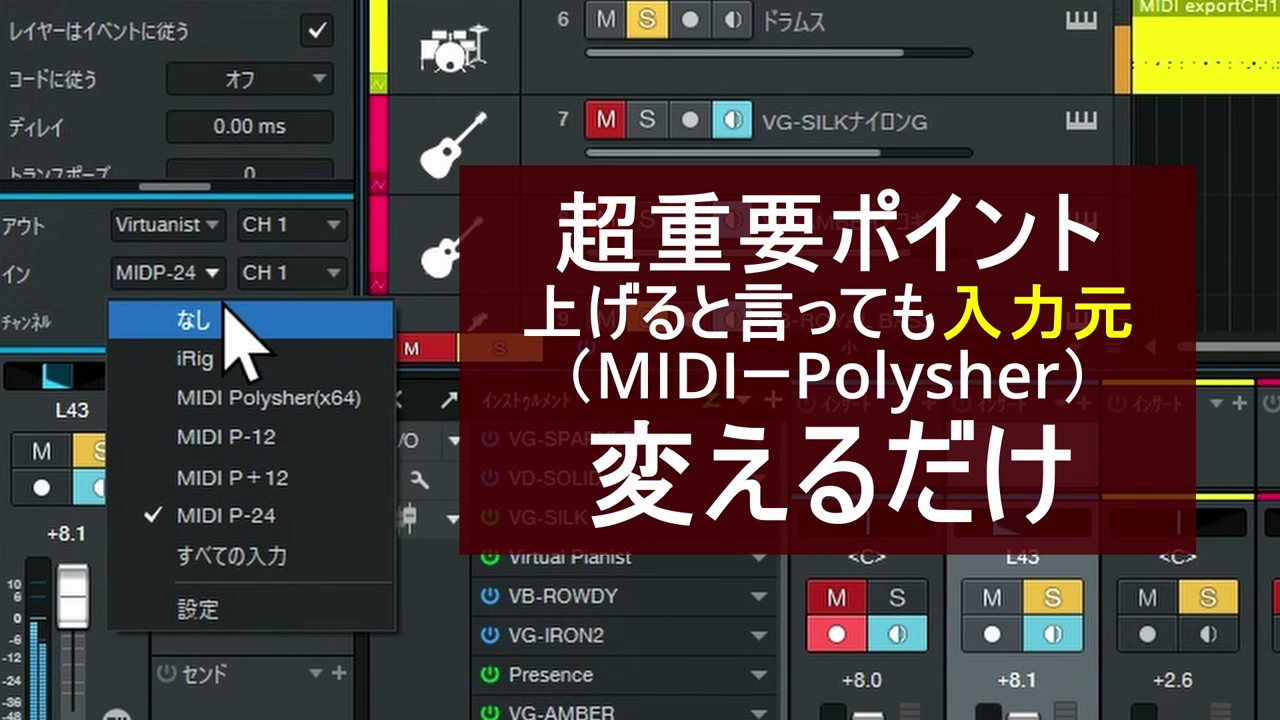
left_click(260, 434)
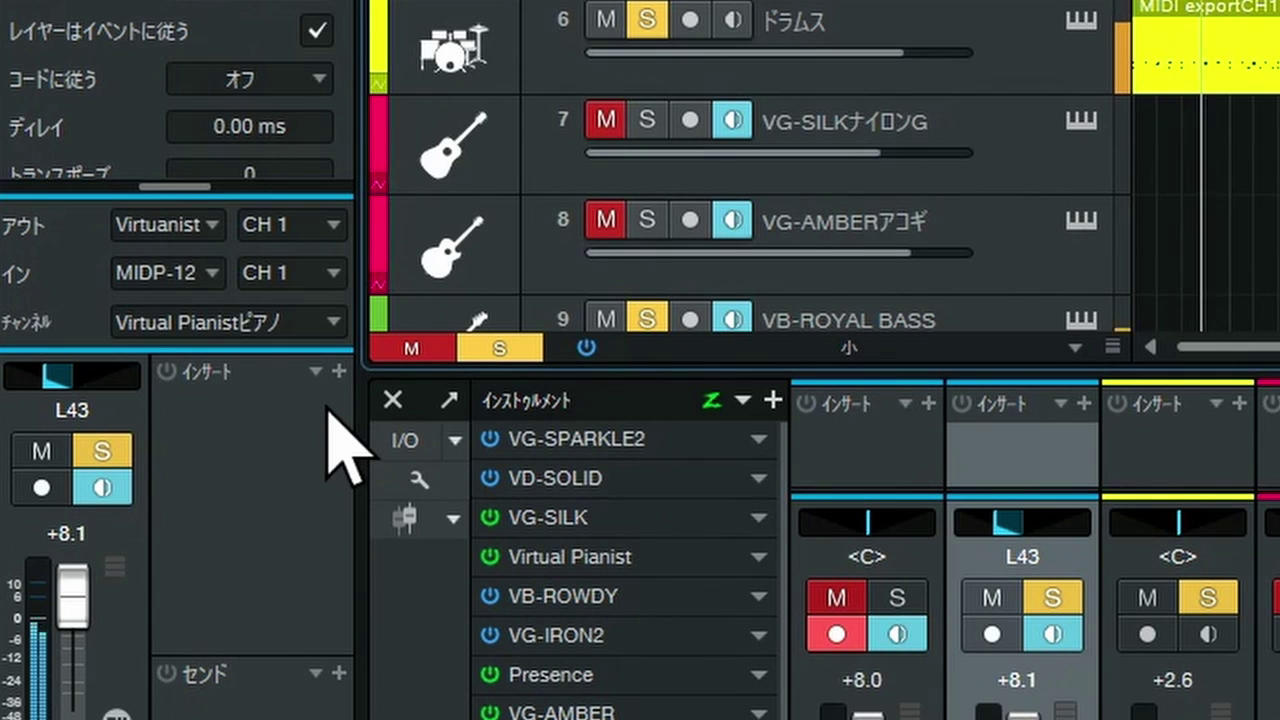
left_click(224, 283)
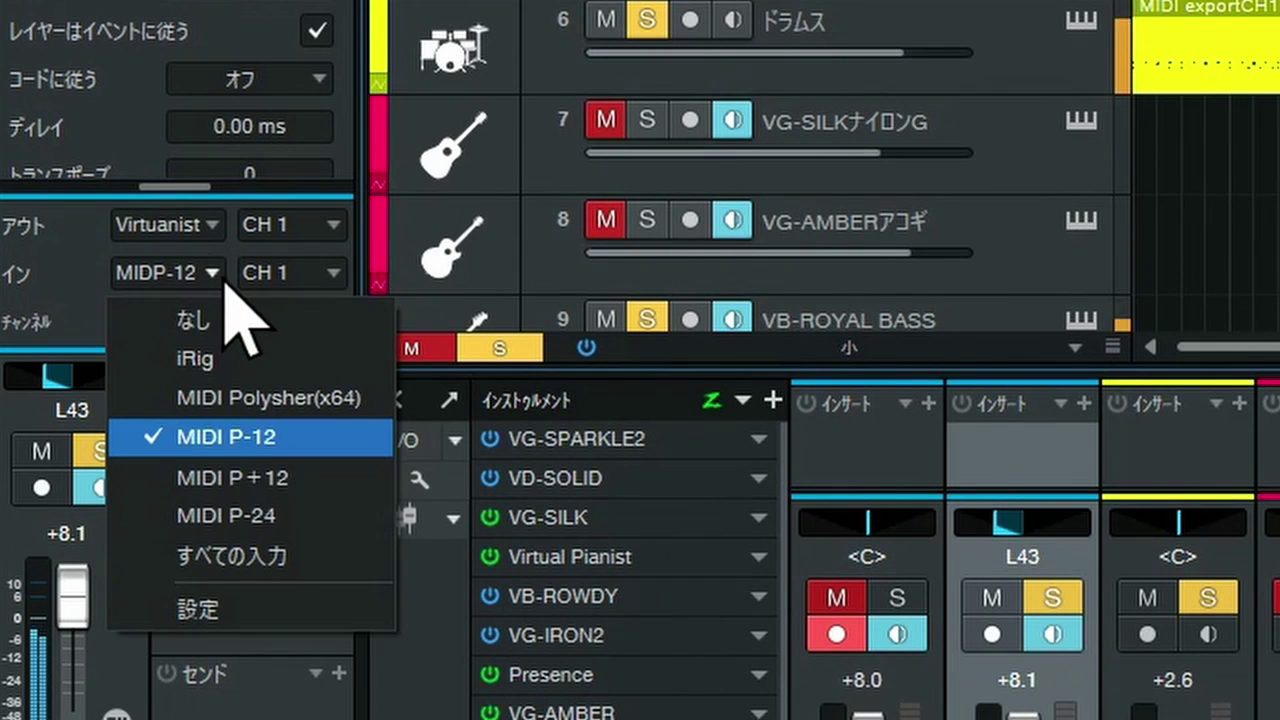
left_click(239, 397)
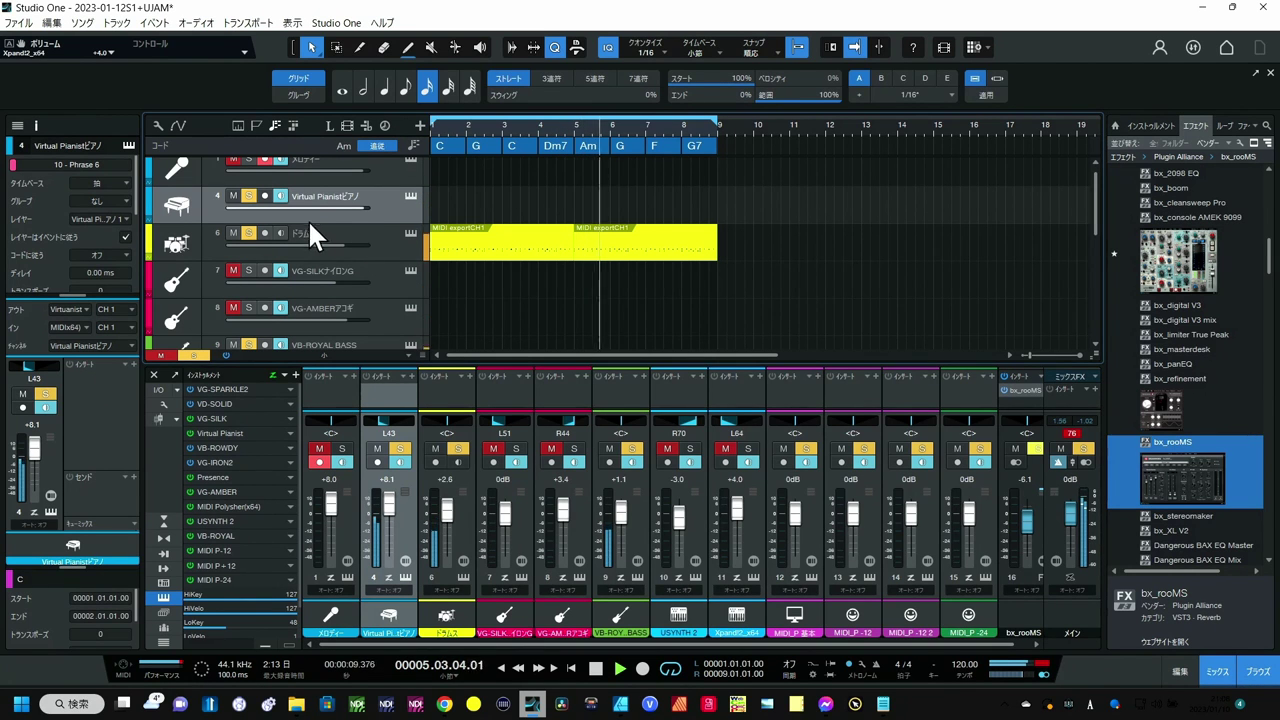
- Raise the Virtual Pianist Vogue key range to Left Range 49 and Right Range 88, and close its window
left_click(416, 195)
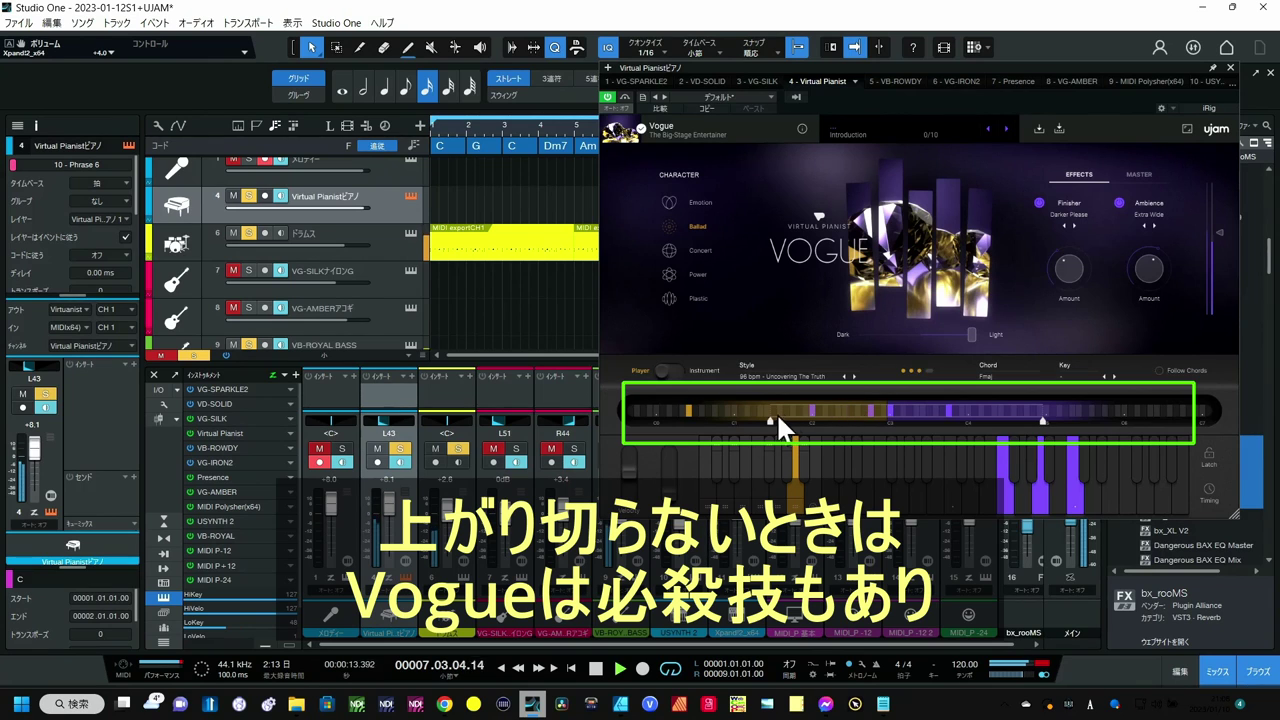
left_click_drag(772, 417, 816, 419)
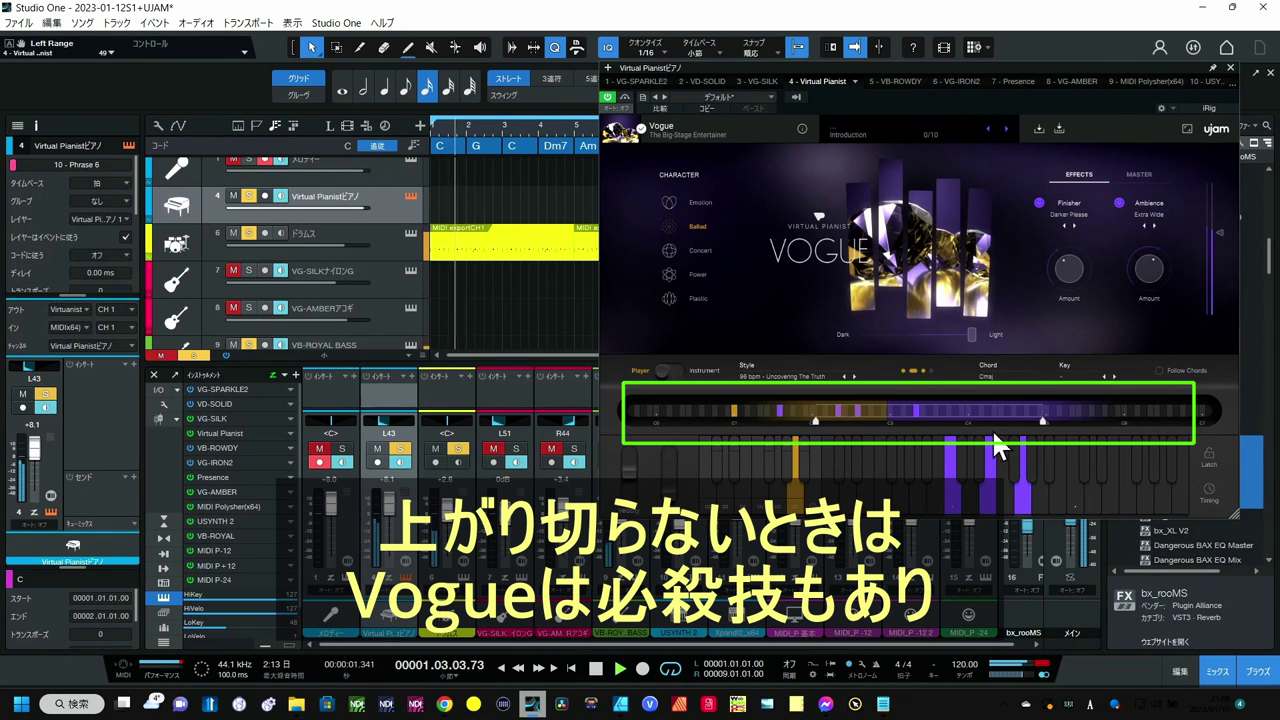
left_click_drag(1041, 421, 1074, 418)
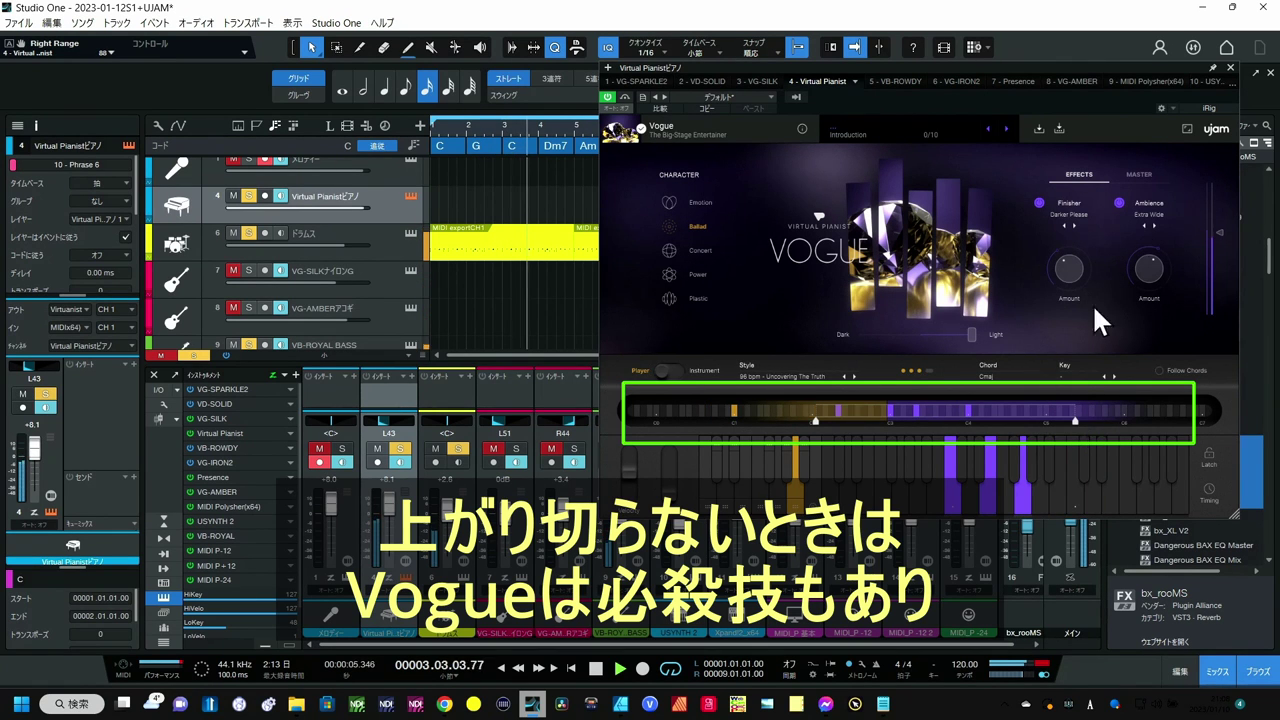
left_click(1230, 68)
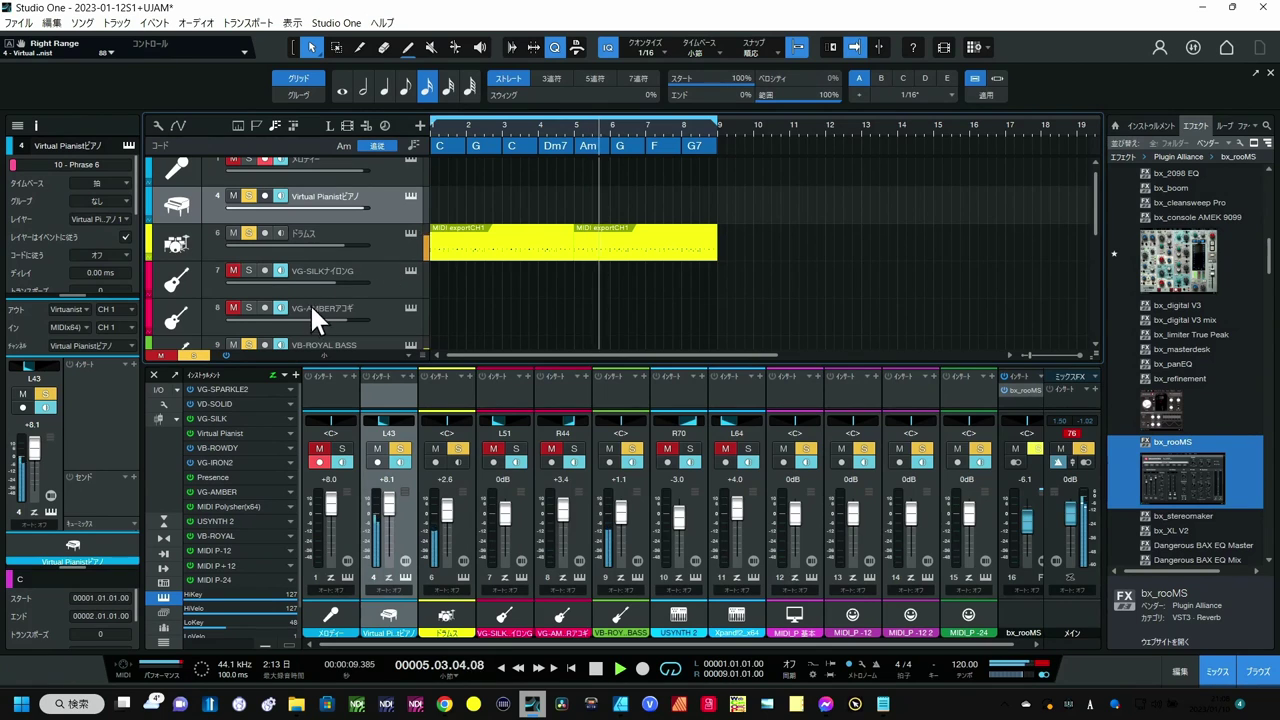
- Mute the VB-ROYAL BASS track and solo the VG-AMBERアコギ track during playback
scroll(396, 283, "down", 1)
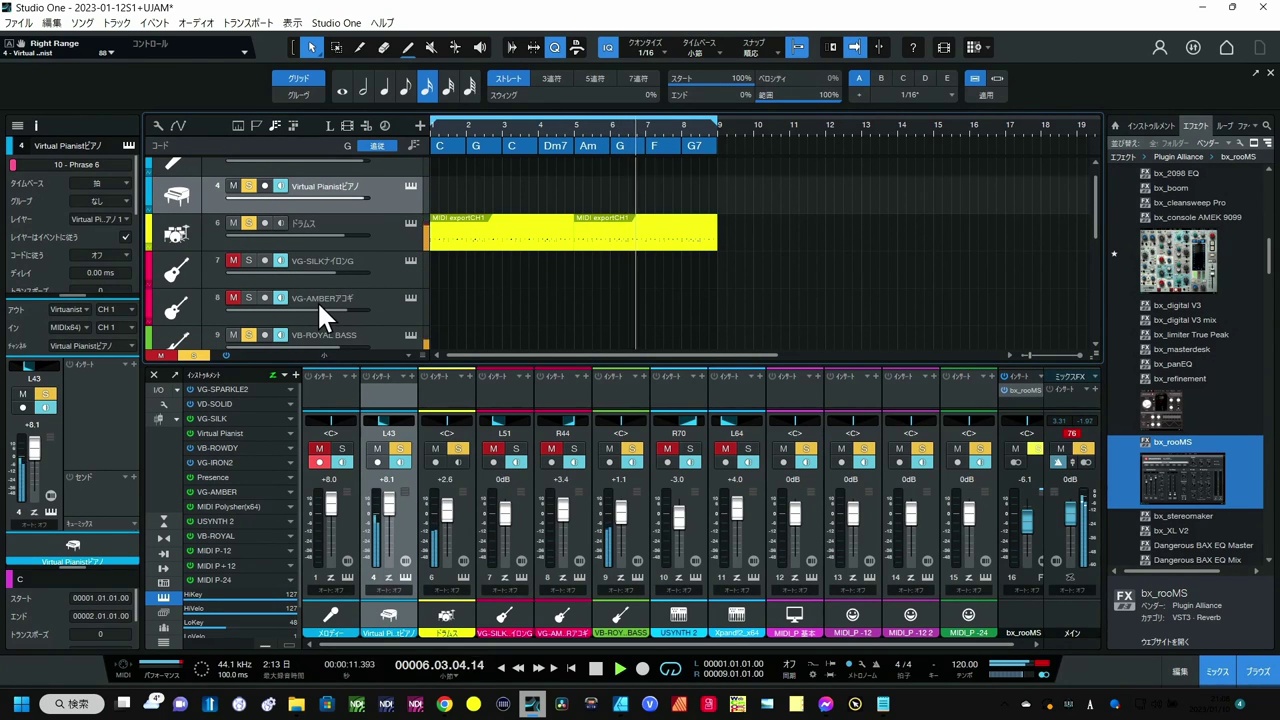
scroll(317, 300, "down", 1)
scroll(228, 279, "down", 1)
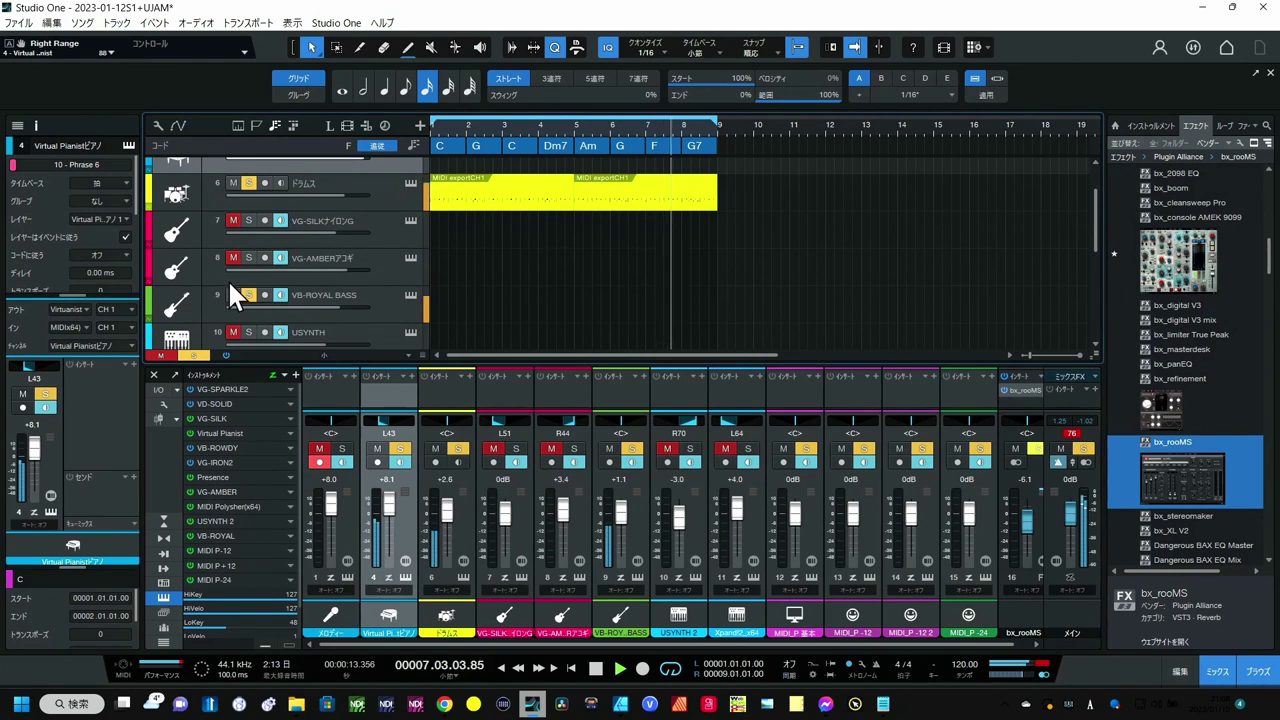
left_click(232, 295)
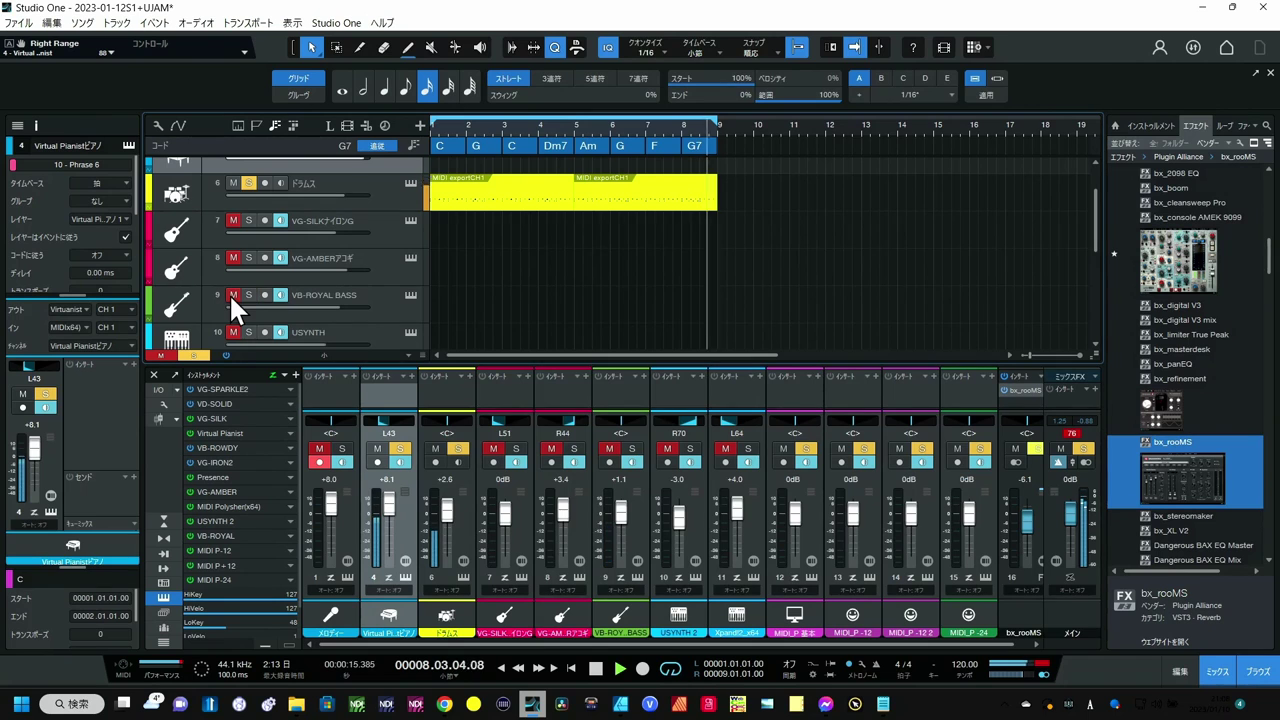
scroll(339, 278, "up", 1)
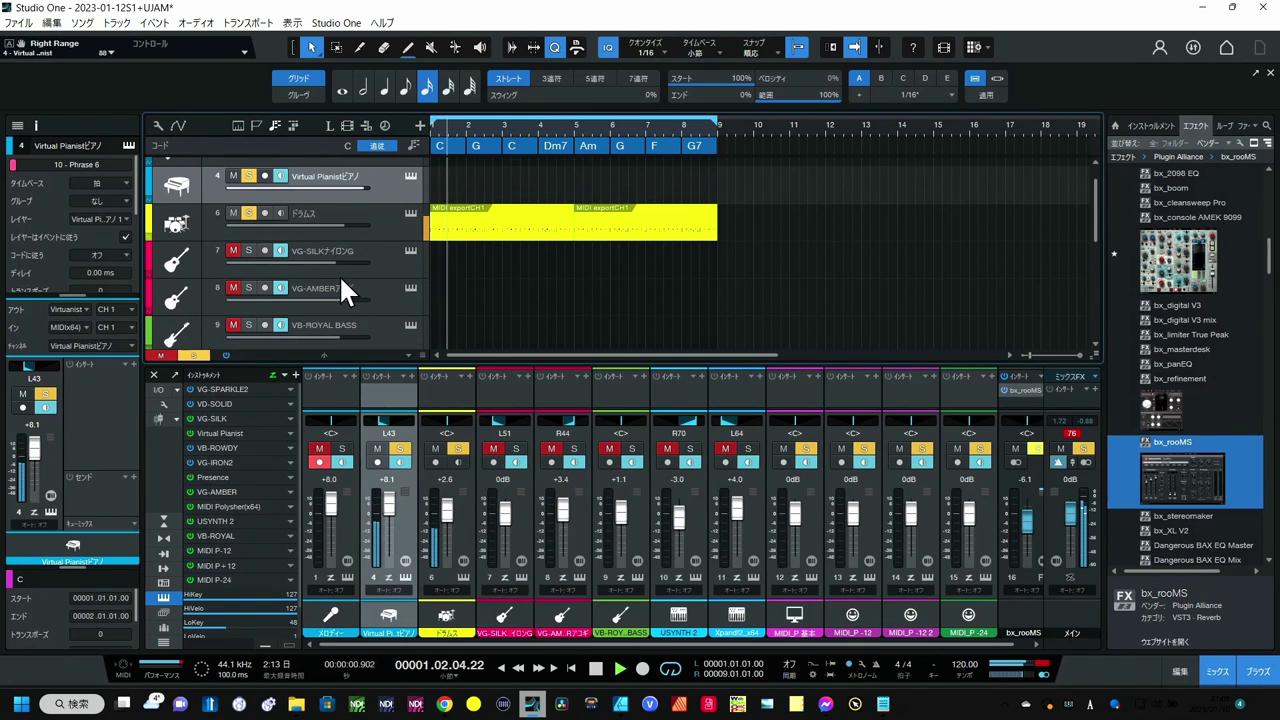
left_click(248, 285)
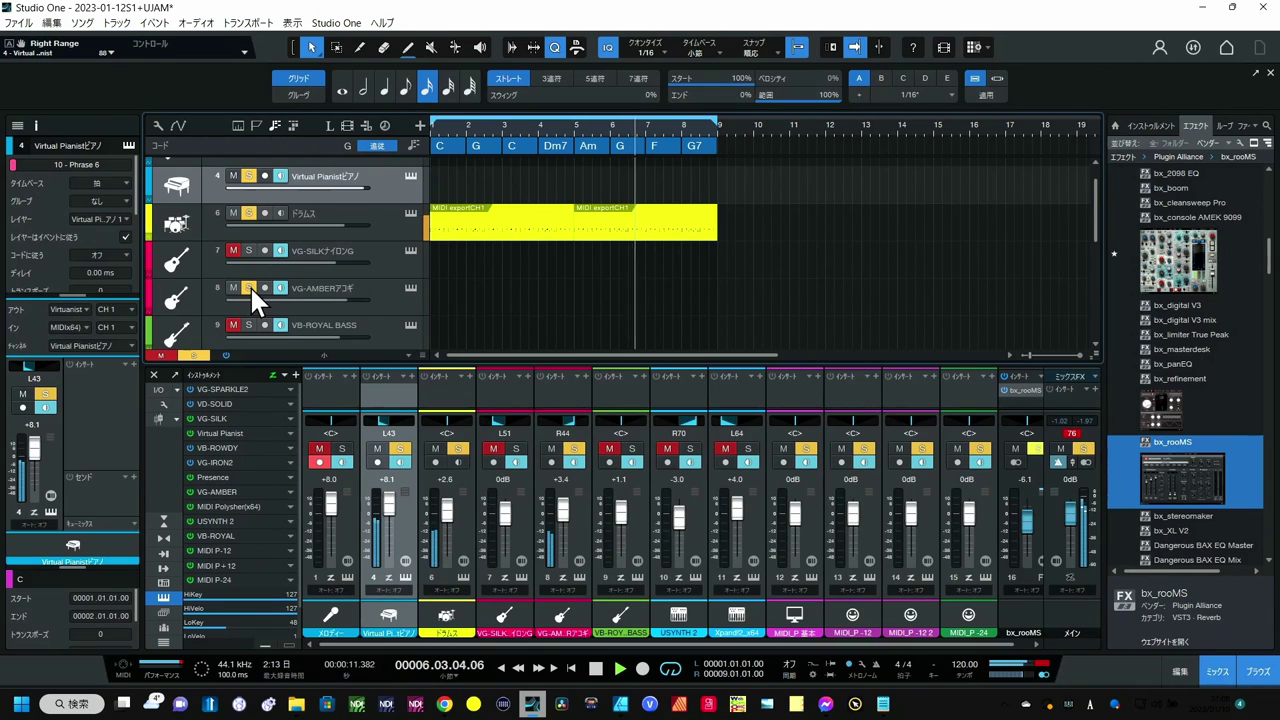
- Open the VG-AMBERアコギ instrument and shift its Feel timing about halfway towards Push
left_click(409, 289)
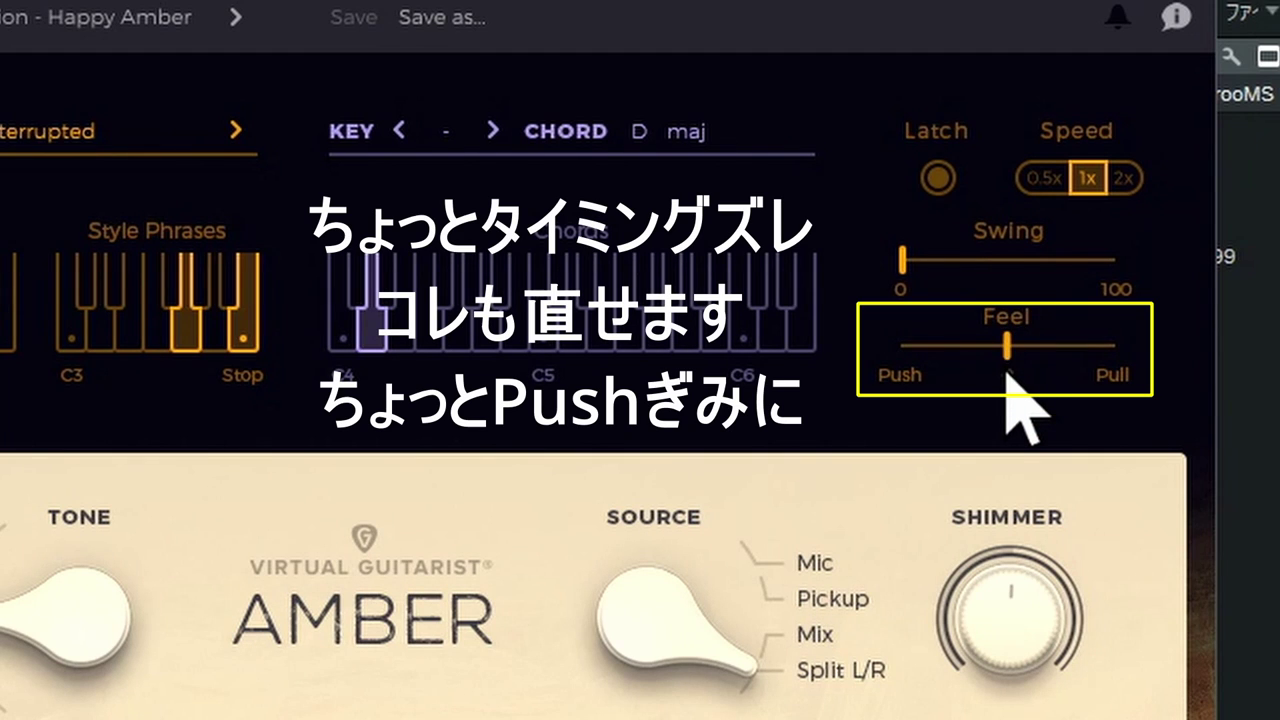
left_click_drag(1007, 362, 965, 380)
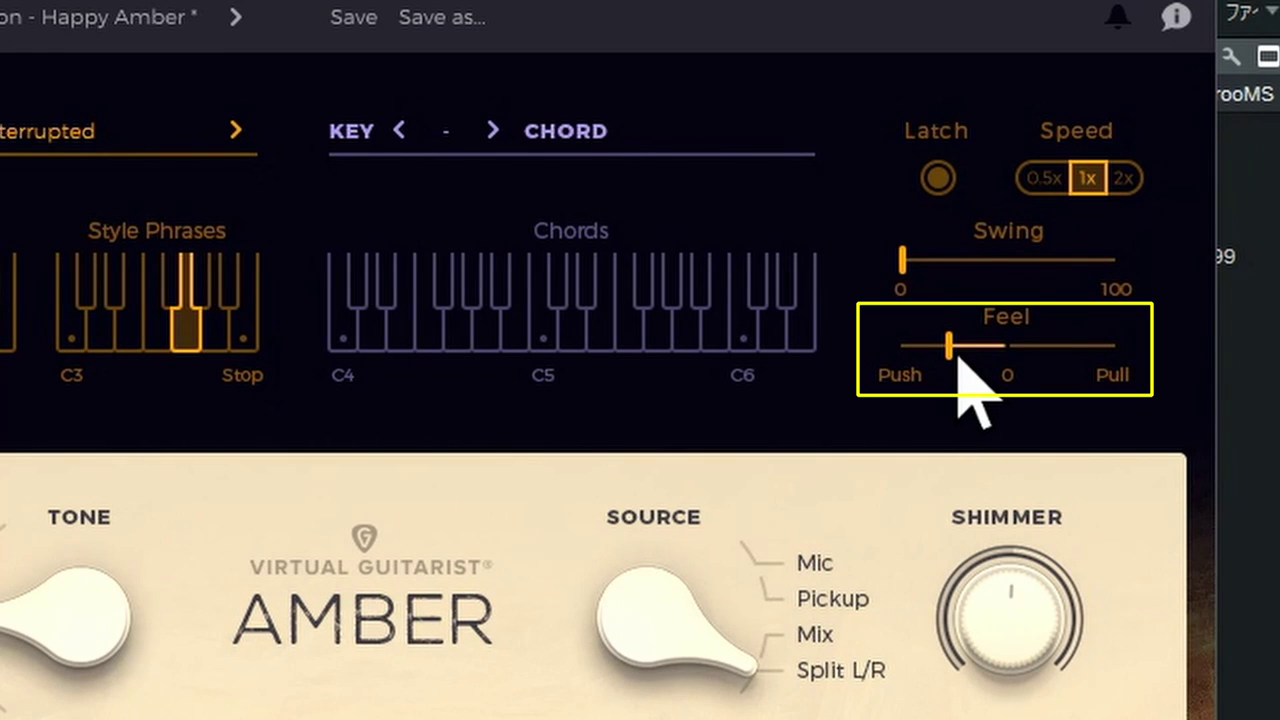
left_click_drag(958, 362, 945, 364)
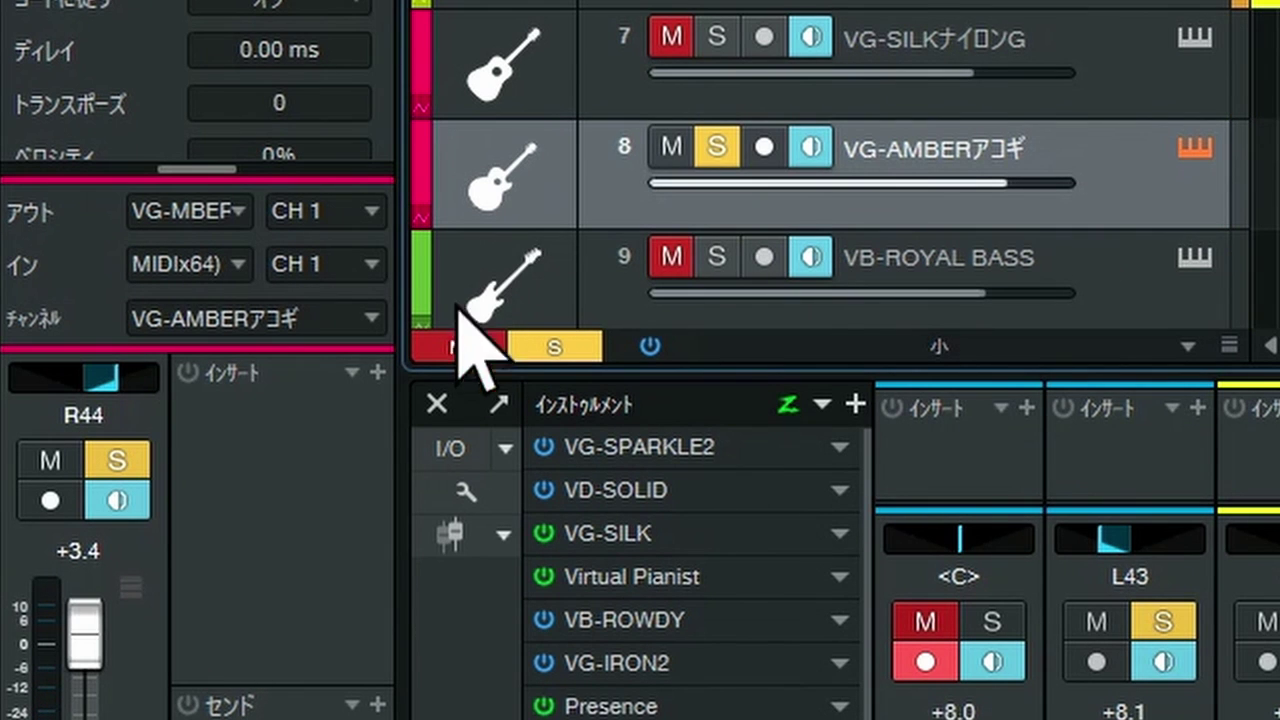
- Set the input source of the VG-AMBERアコギ and VG-SILKナイロンG tracks to MIDI P+12 and solo VG-SILKナイロンG
left_click(244, 265)
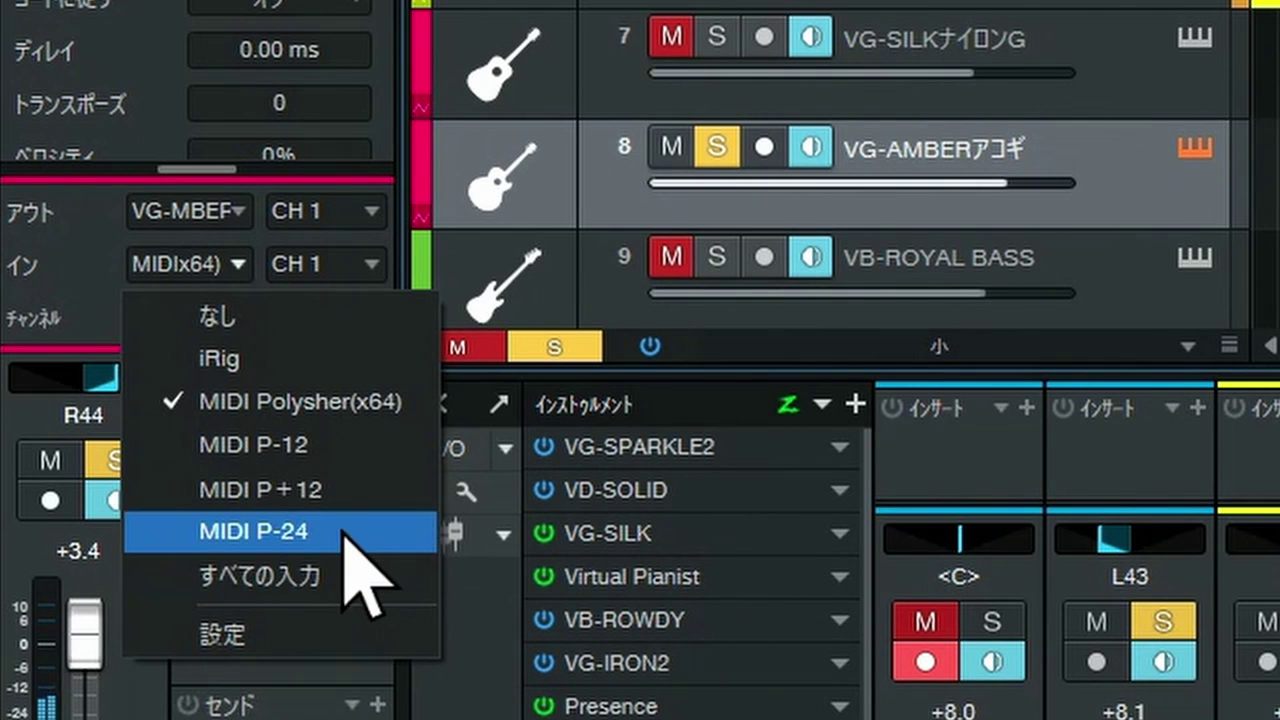
left_click(343, 503)
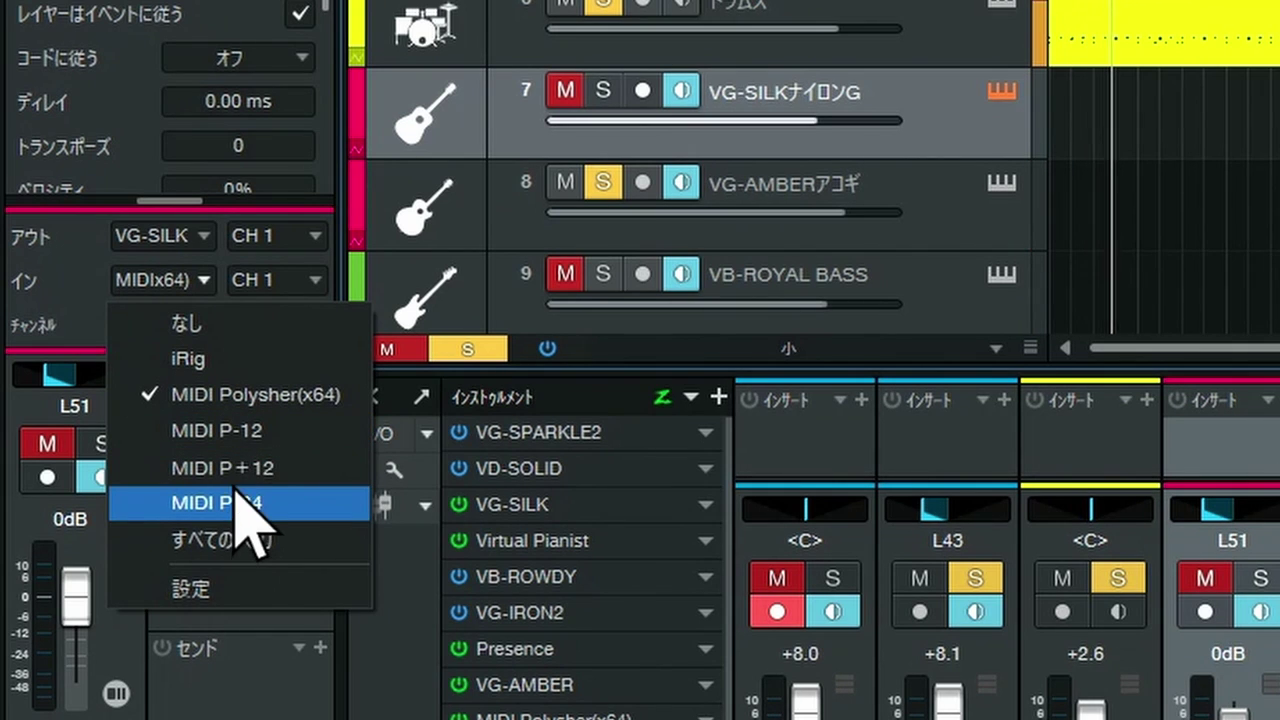
left_click(236, 478)
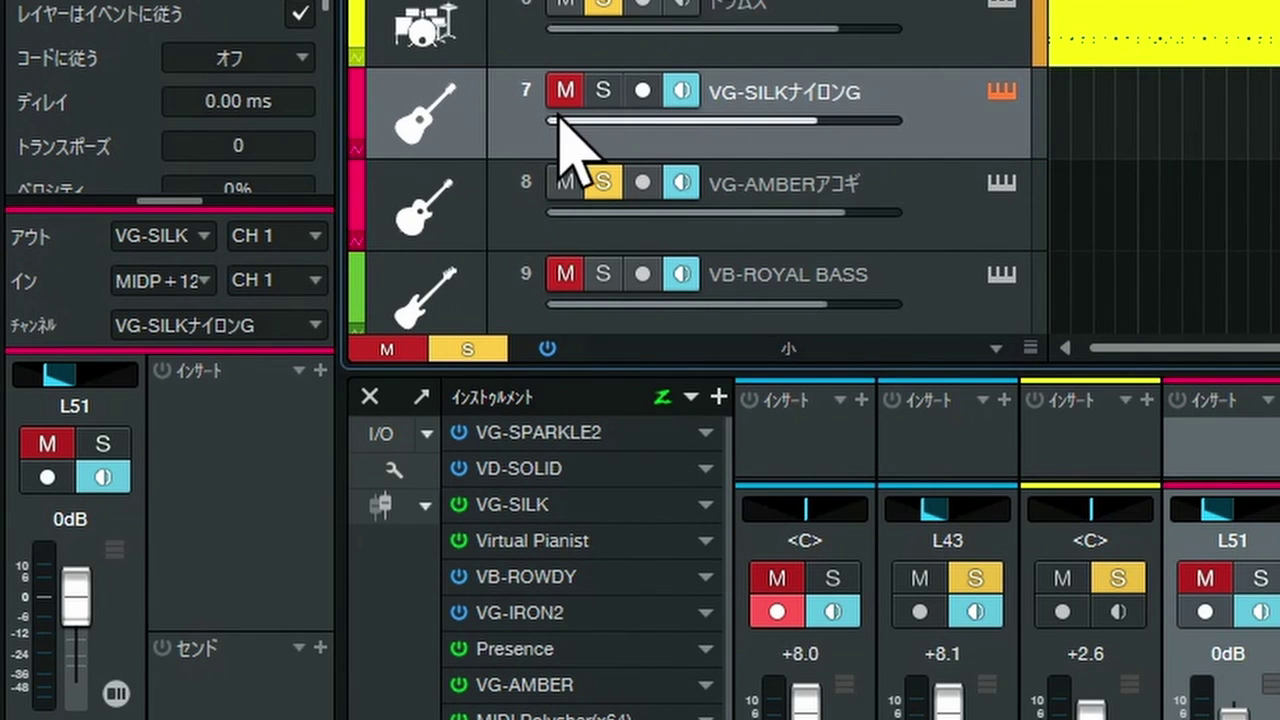
left_click(603, 92)
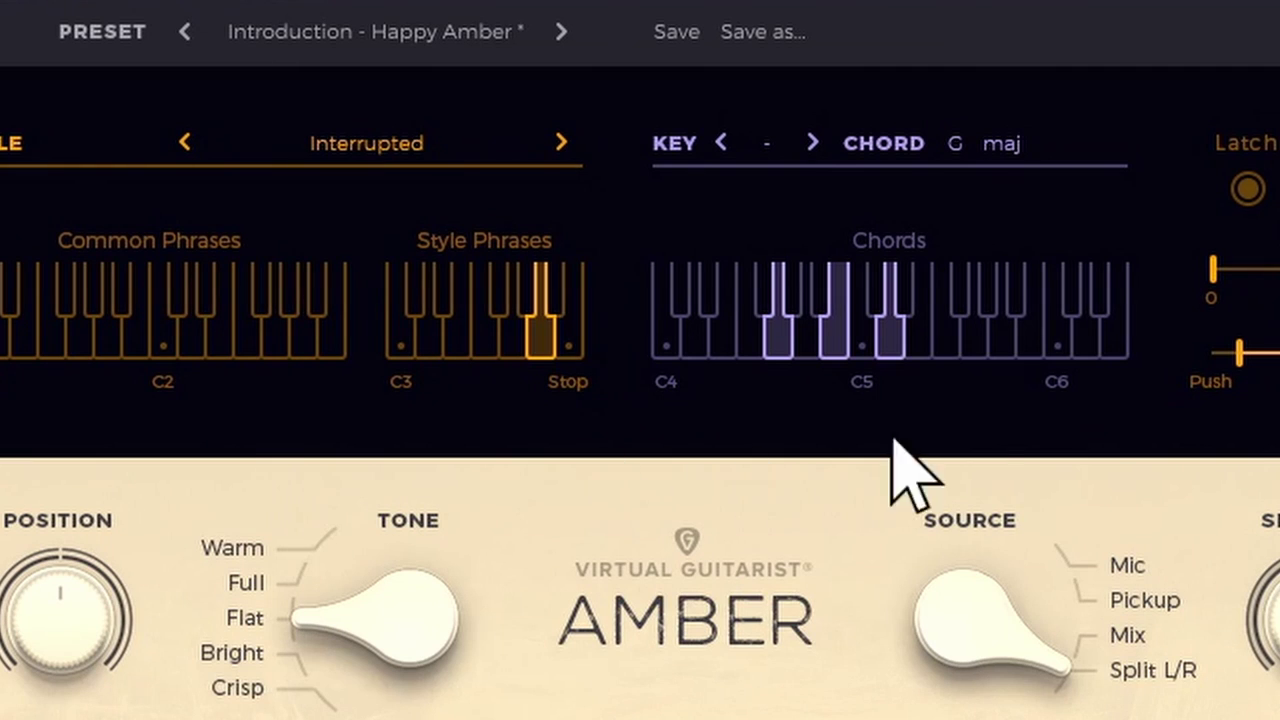
- Ease the Virtual Guitarist AMBER Feel setting slightly back from Push towards the centre
left_click_drag(1243, 375, 1275, 378)
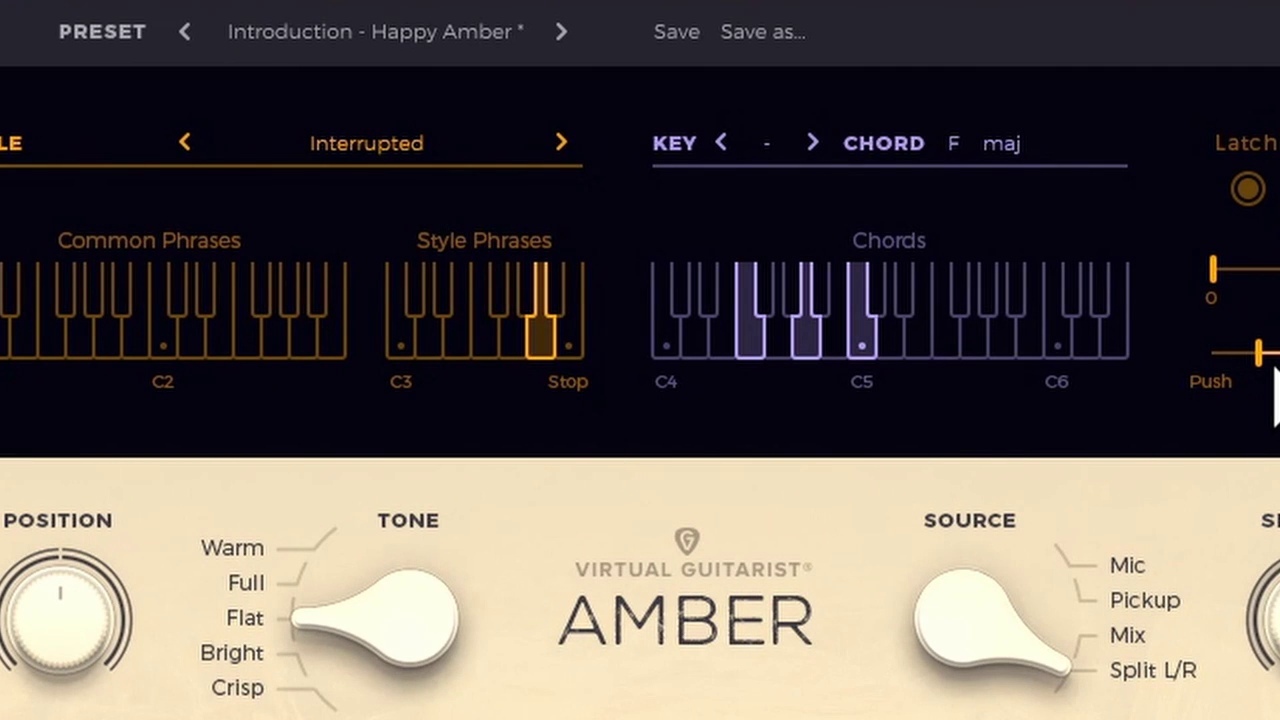